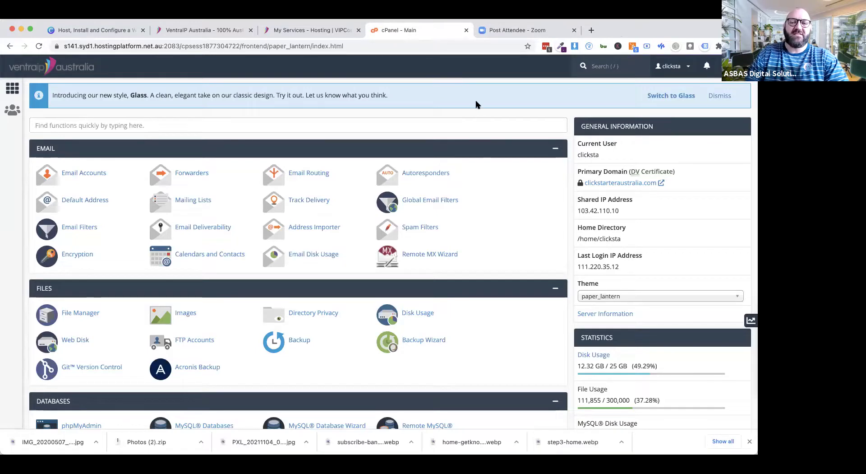
Step: Return to the VIPControl hosting services list and close the old cPanel tab
left_click(298, 32)
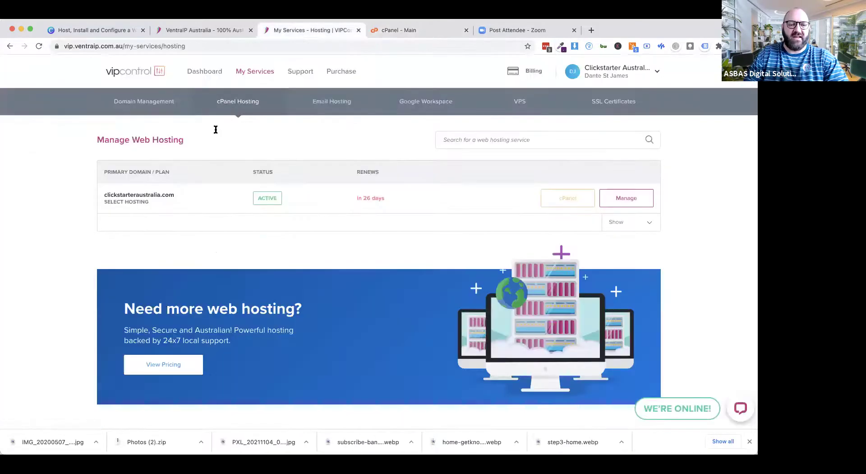
left_click(179, 36)
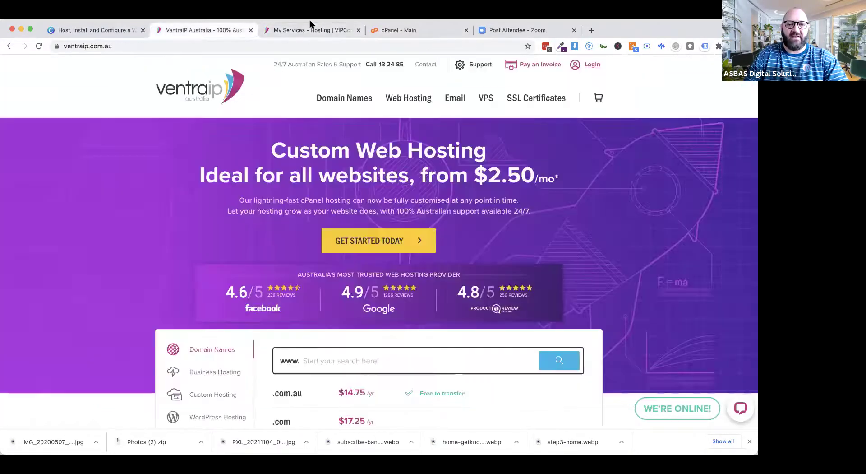
left_click(289, 30)
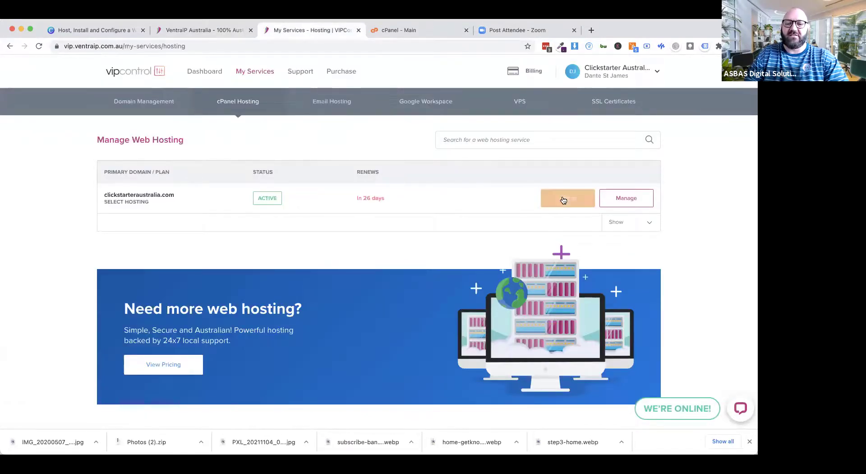
left_click(467, 30)
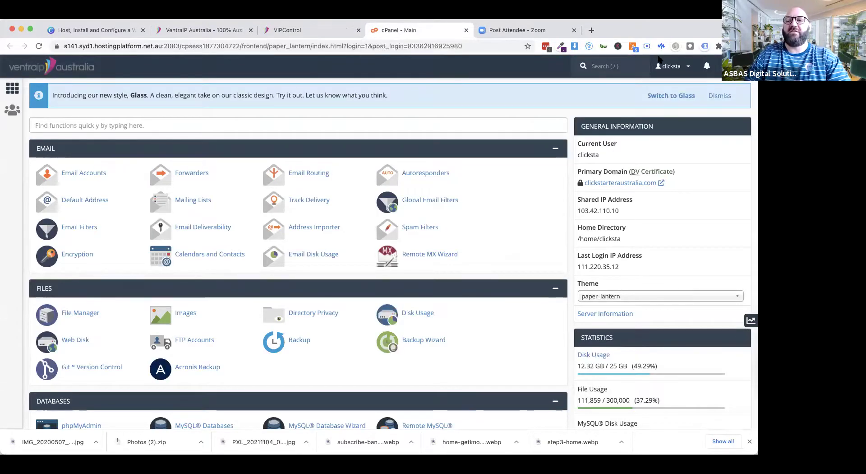
Step: Dismiss the Glass announcement banner and browse down through the cPanel tools
left_click(726, 96)
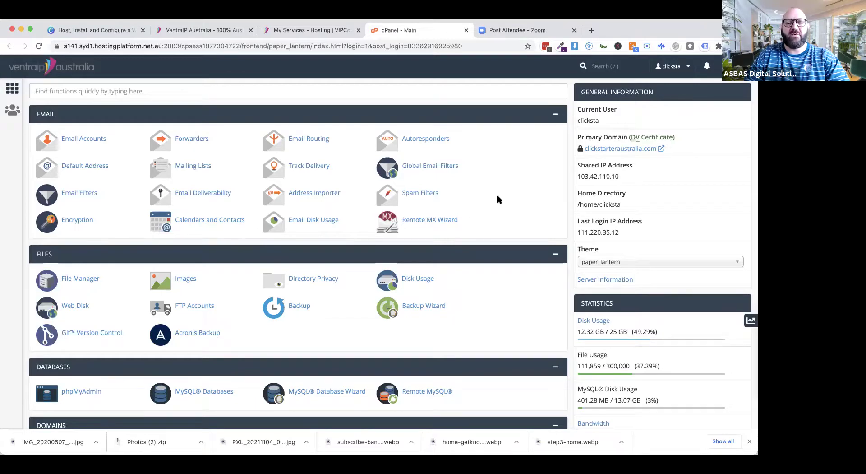
scroll(501, 201, "down", 4)
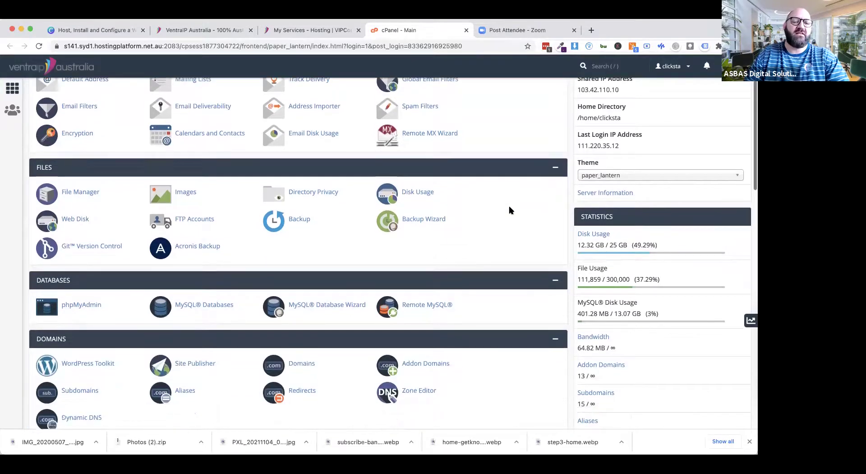
scroll(510, 210, "down", 4)
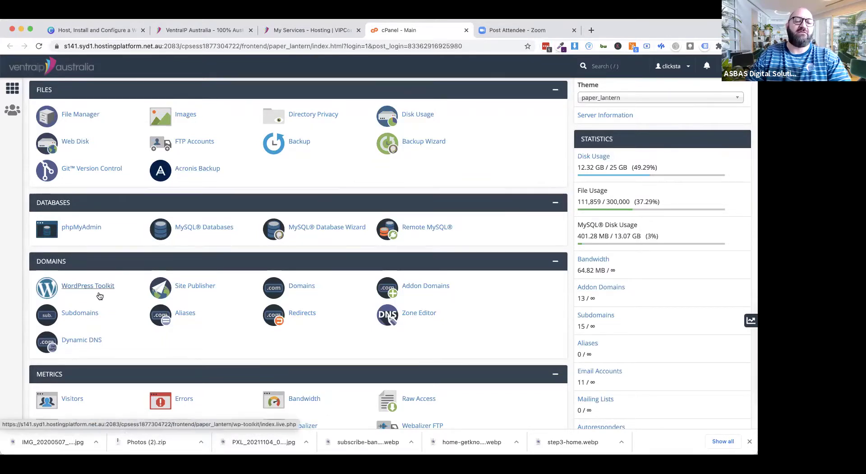
scroll(118, 306, "down", 1)
scroll(118, 306, "down", 10)
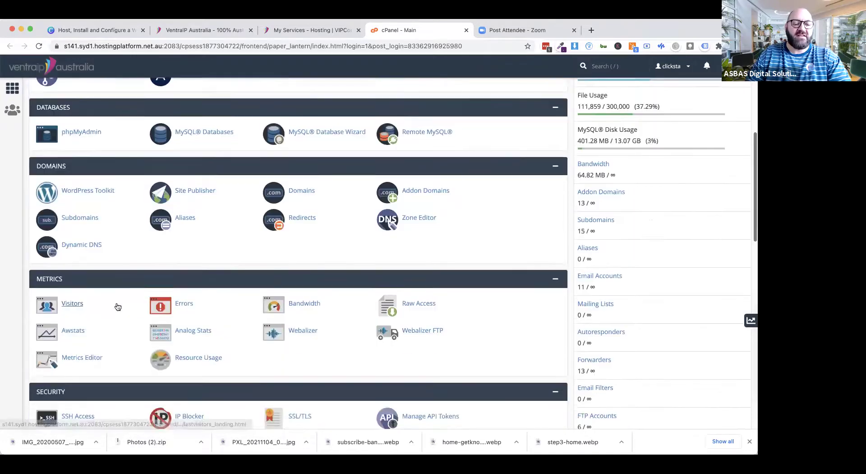
scroll(118, 306, "down", 3)
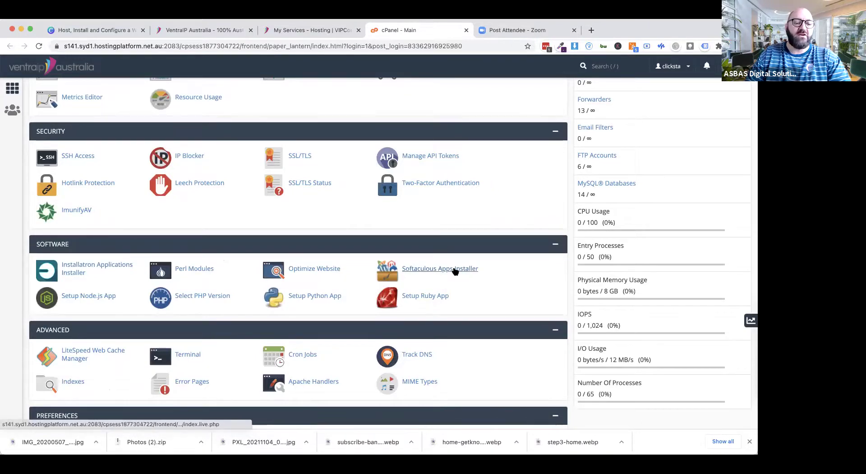
Step: Open the WordPress Toolkit from the Domains section
scroll(95, 228, "up", 7)
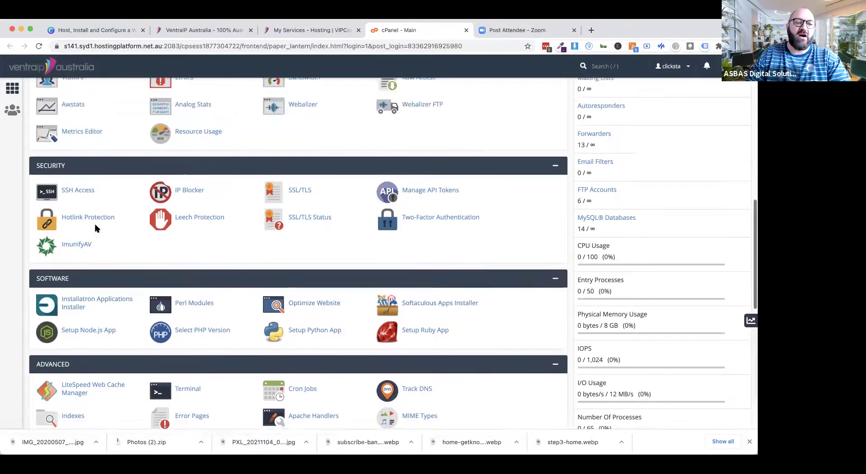
scroll(85, 160, "up", 2)
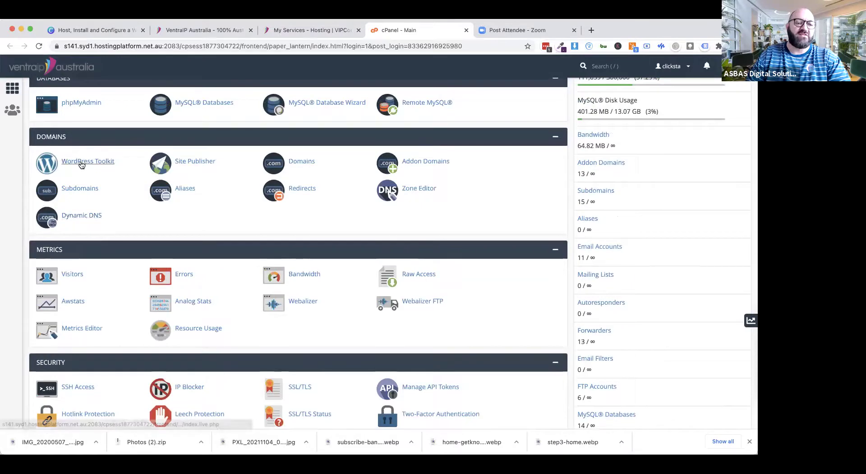
scroll(81, 161, "up", 3)
scroll(81, 162, "up", 1)
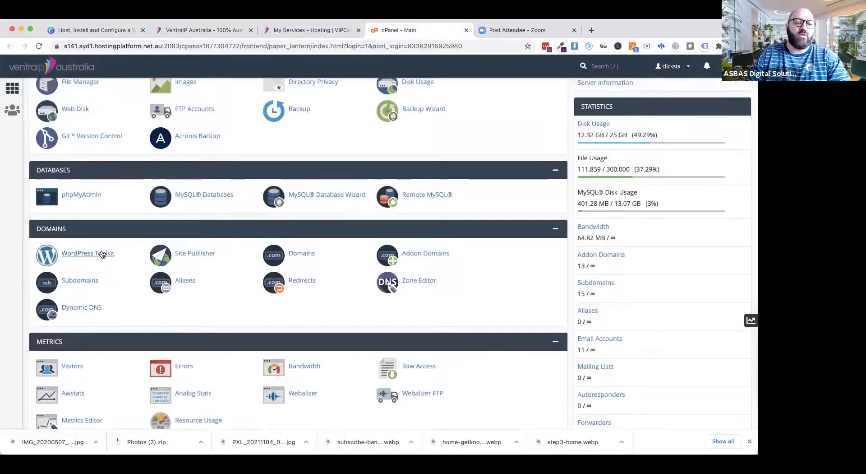
left_click(75, 255)
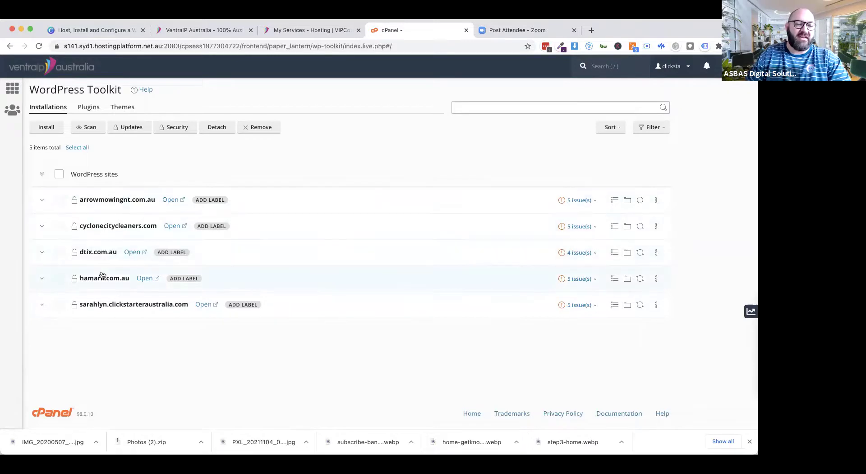
Step: Open the Install WordPress form from the Toolkit's installations list
left_click(45, 129)
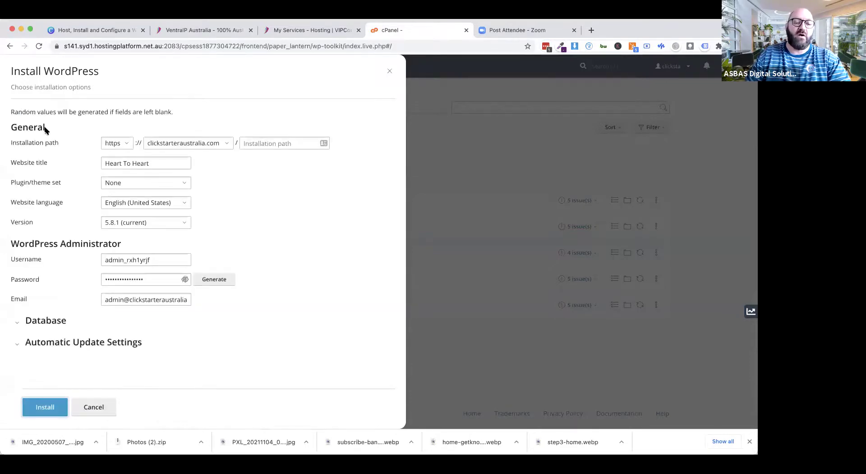
Step: Target the install at clickstarteraustralia.com with the installation path dev
left_click(212, 144)
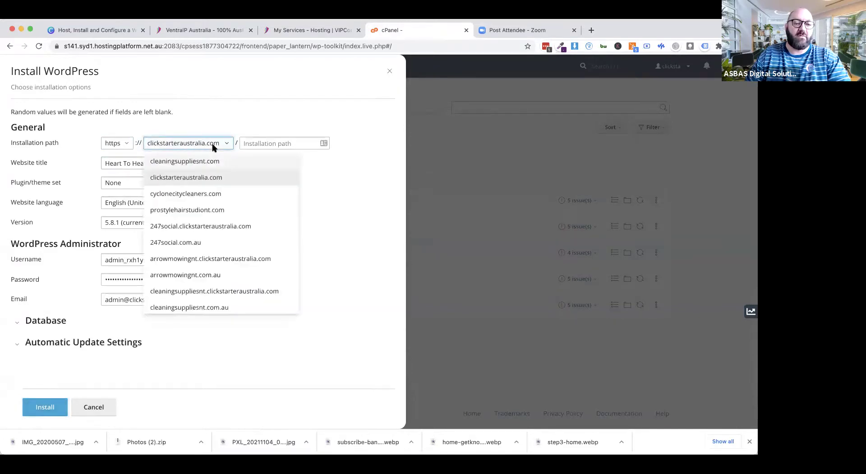
left_click(193, 178)
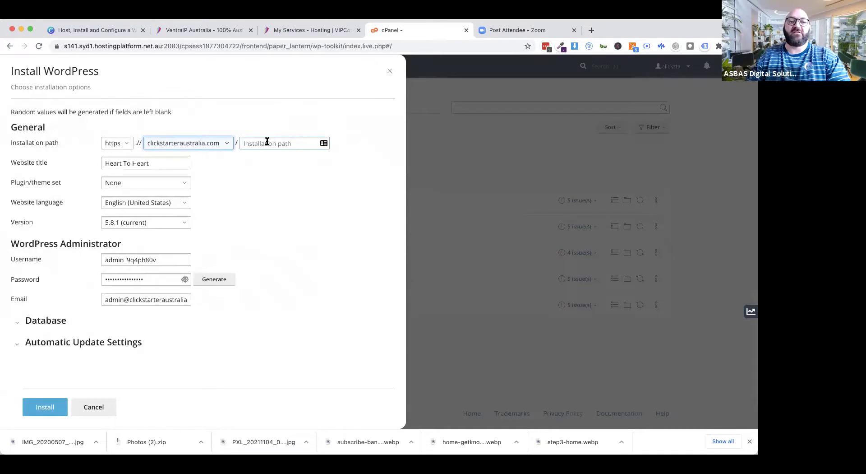
left_click(255, 143)
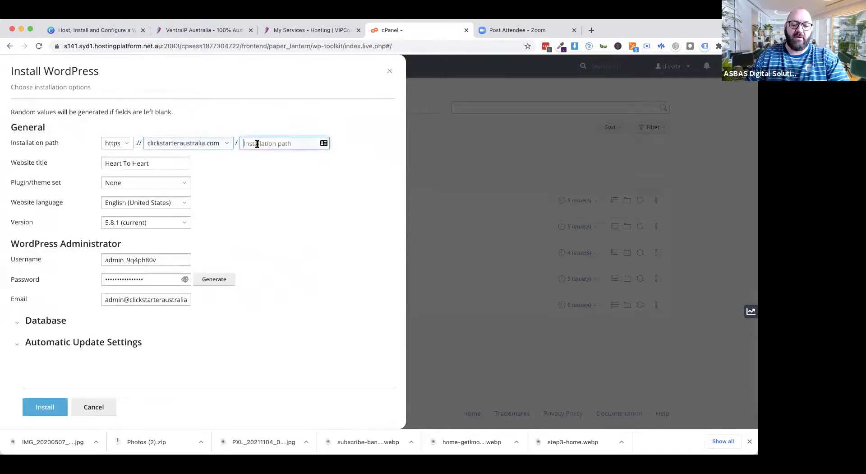
type("dev")
left_click(284, 168)
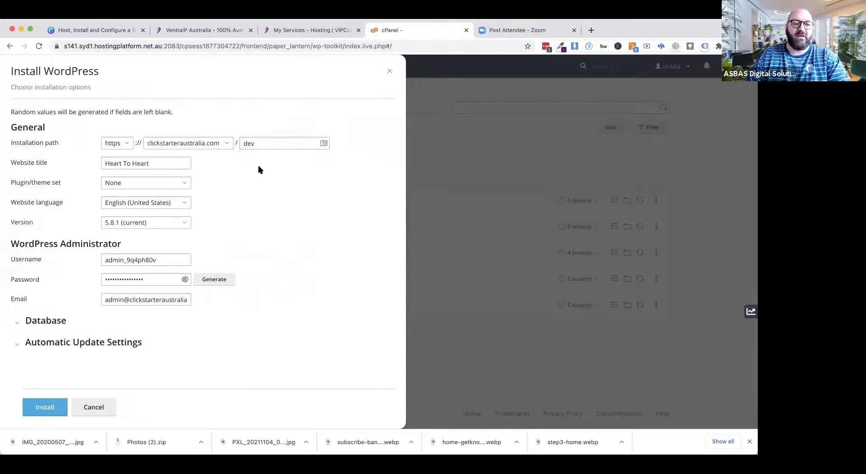
Step: Retitle the site 'Test Website for Digital Solutions'
left_click(162, 166)
key("super+a")
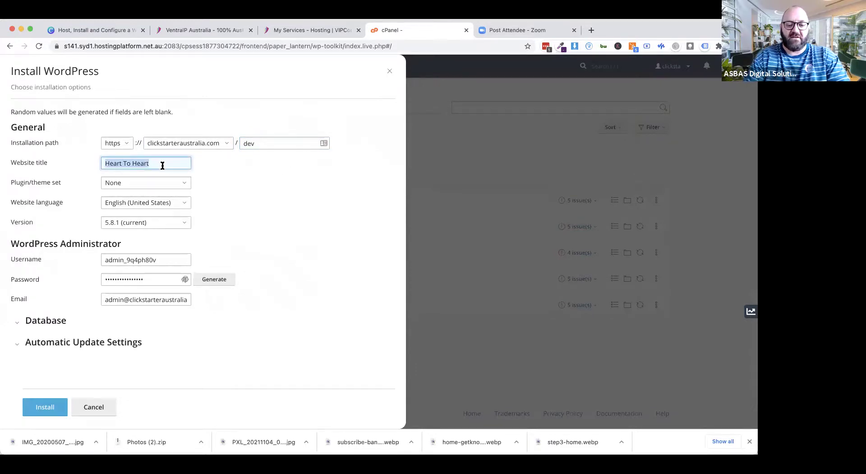
type("Test Website for Digital Solu")
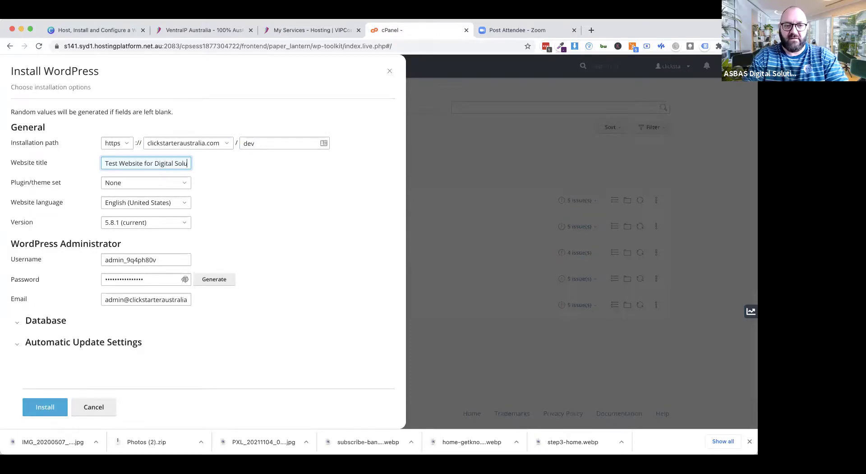
type("tions")
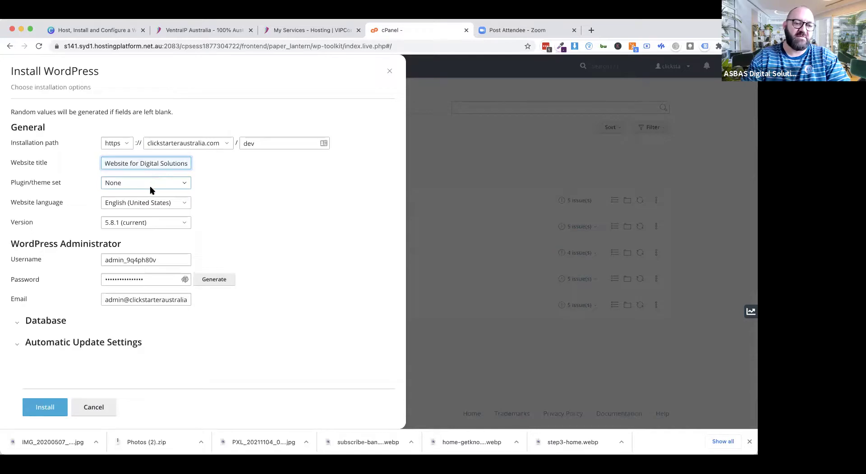
Step: Keep the plugin/theme set at None and set the website language to English (Australia)
left_click(124, 184)
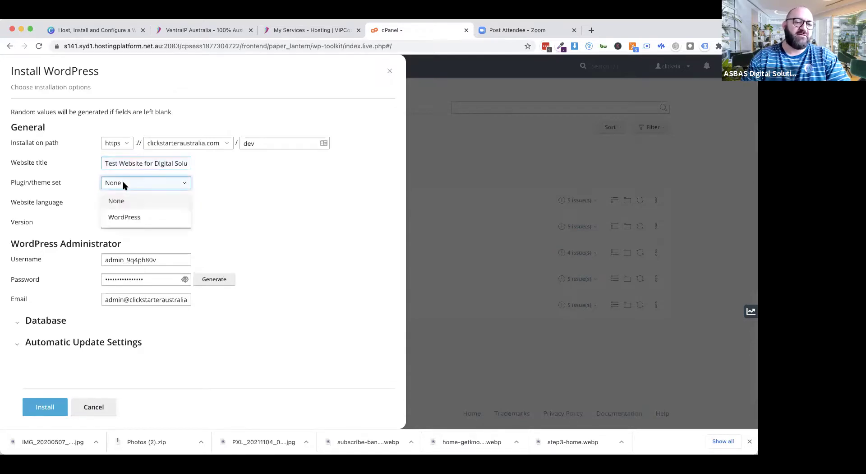
left_click(126, 217)
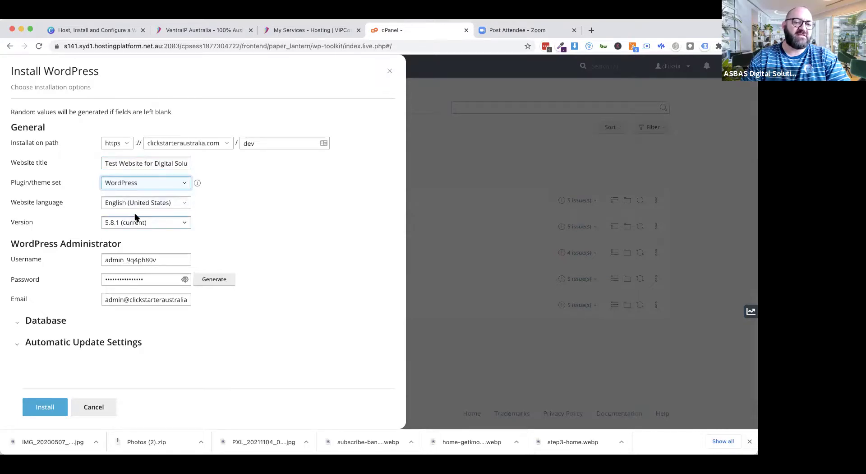
left_click(198, 183)
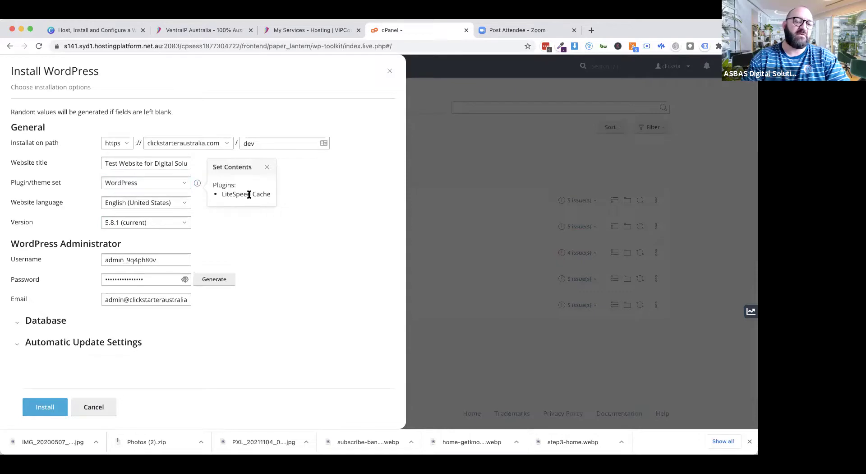
left_click(185, 183)
left_click(117, 201)
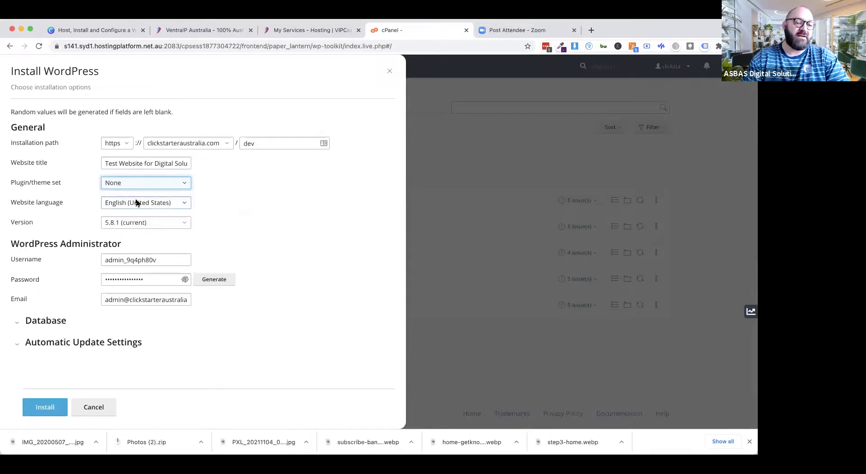
left_click(184, 203)
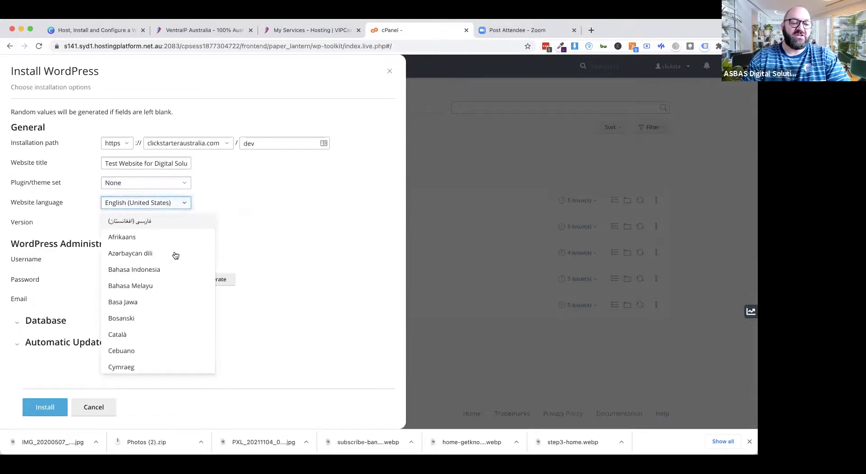
scroll(172, 302, "down", 5)
scroll(172, 303, "down", 3)
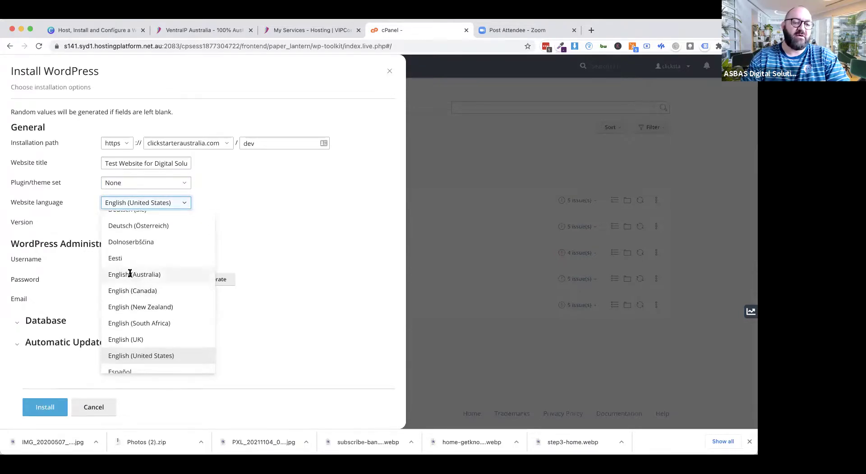
left_click(133, 275)
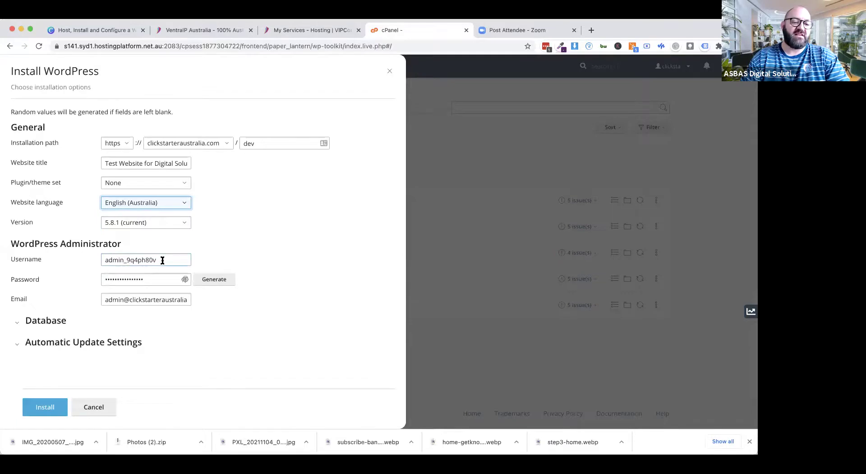
Step: Copy the generated admin password and replace the admin username with your own
left_click(183, 282)
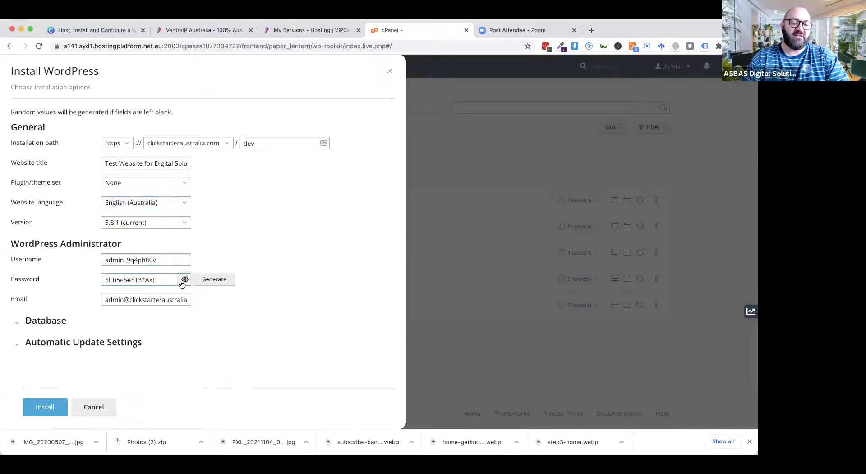
triple_click(159, 280)
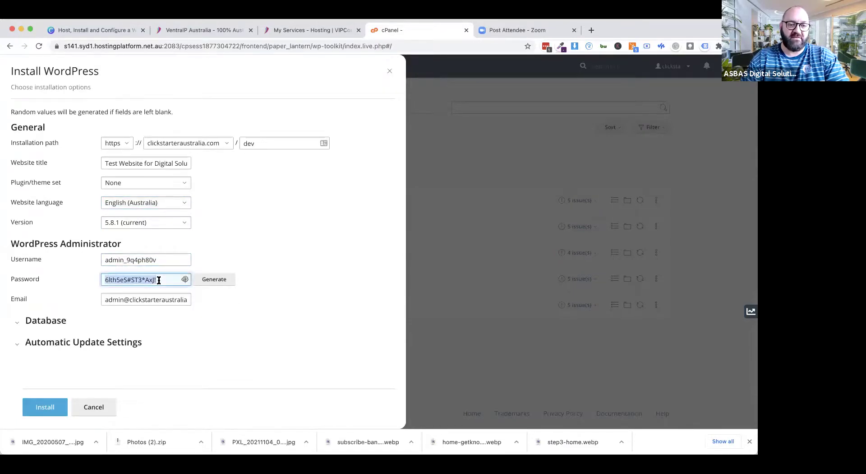
triple_click(125, 258)
type("dst")
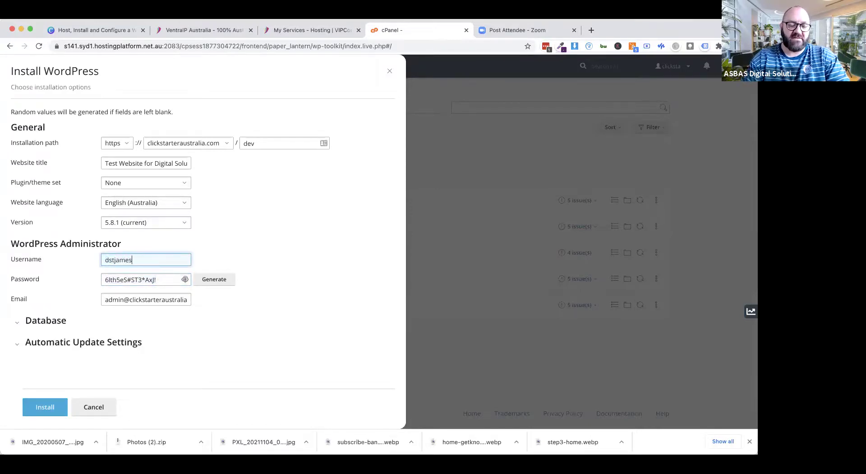
type("james")
left_click(159, 277)
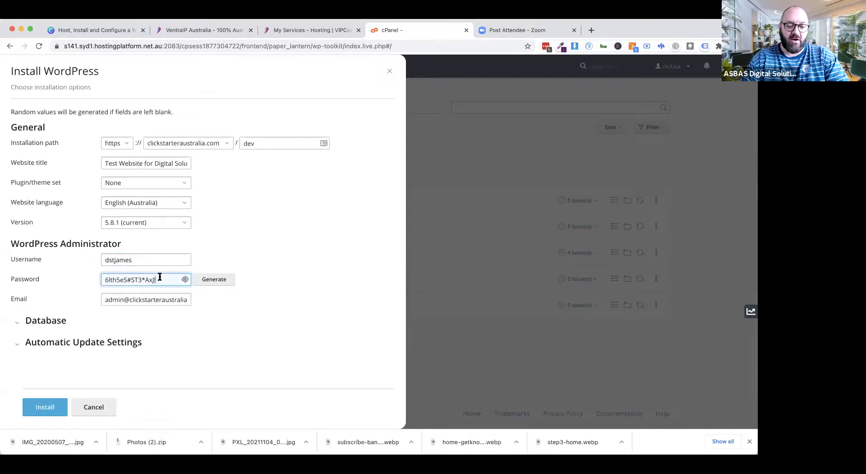
triple_click(160, 277)
key("super+c")
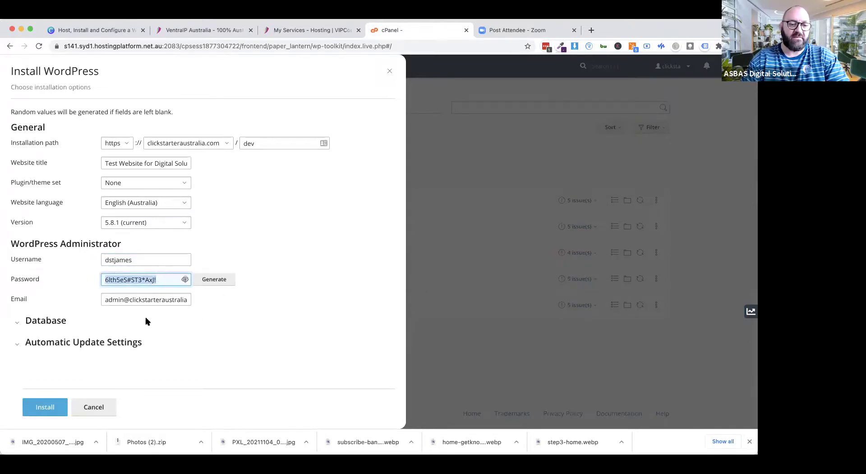
Step: Replace the admin email with your own and start the WordPress installation
left_click(135, 299)
triple_click(135, 299)
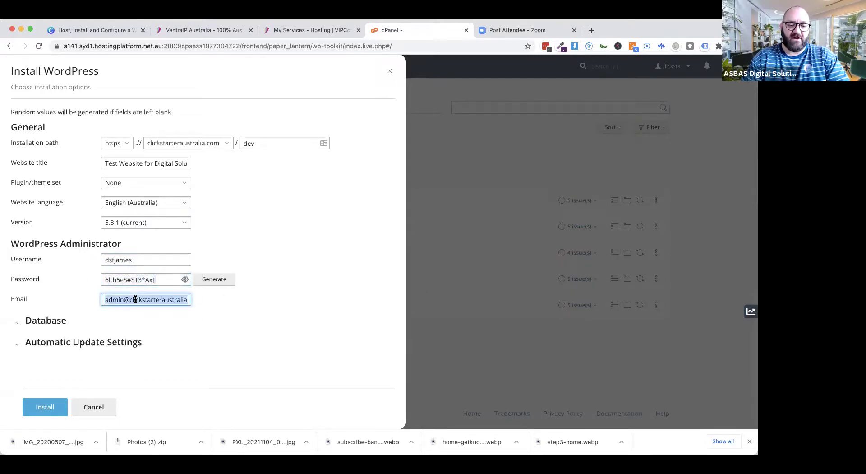
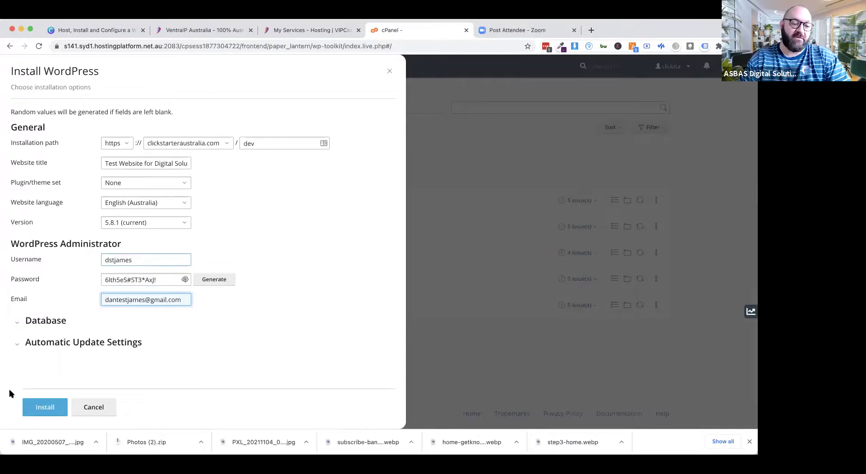
left_click(45, 409)
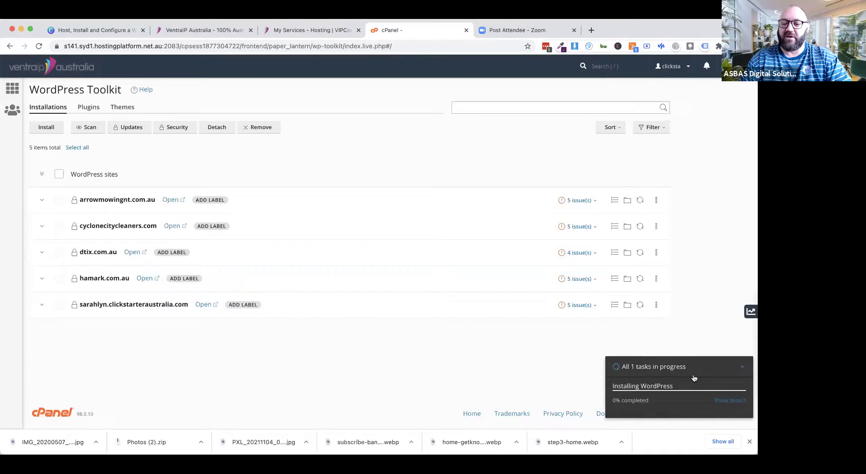
Step: Paste the copied admin password into a new Chrome tab for safekeeping
left_click(590, 31)
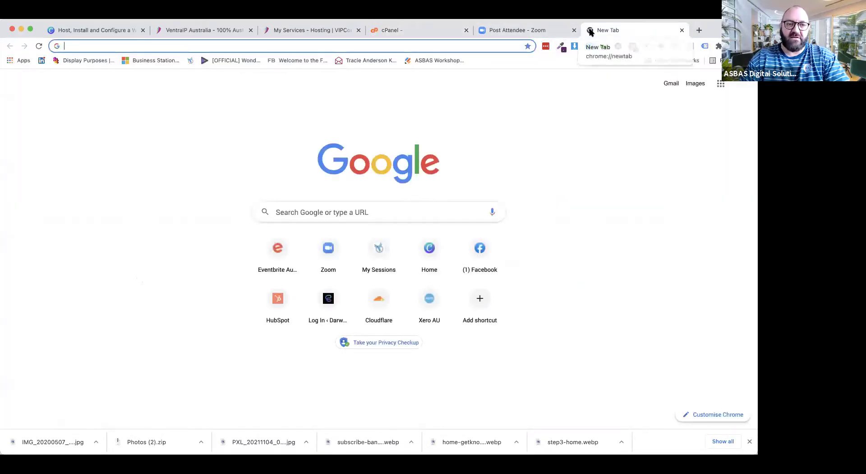
key("super+v")
left_click(489, 135)
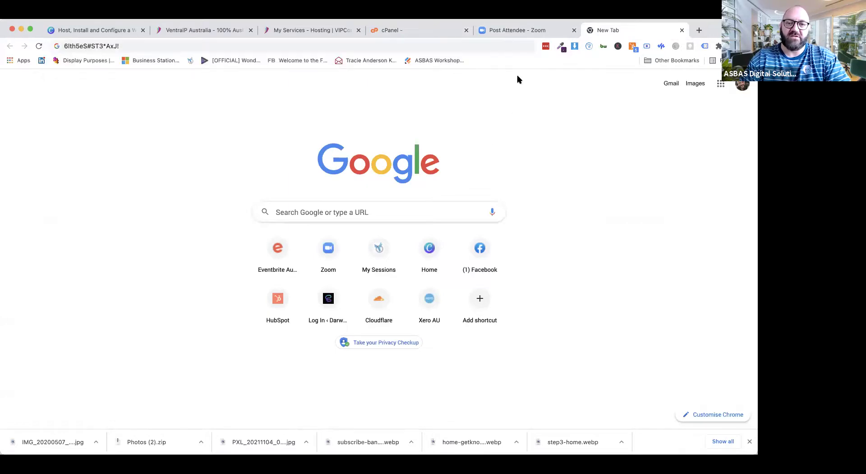
left_click(396, 32)
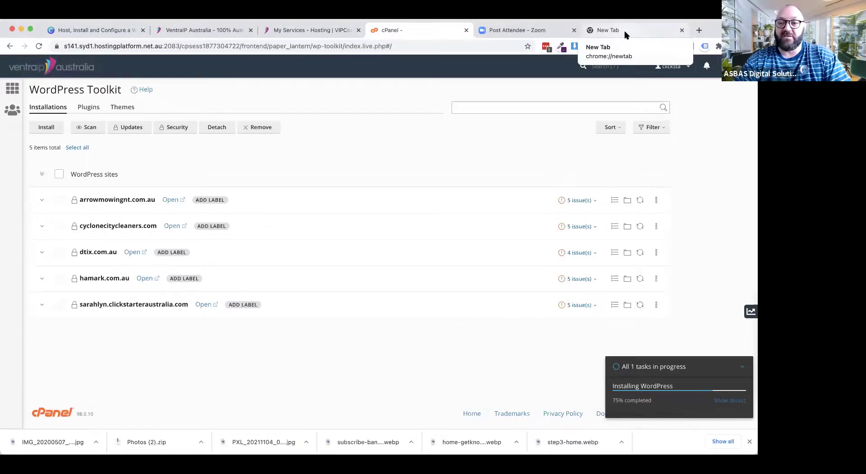
Step: Check the password tab, then return to the cPanel installation progress
left_click(625, 35)
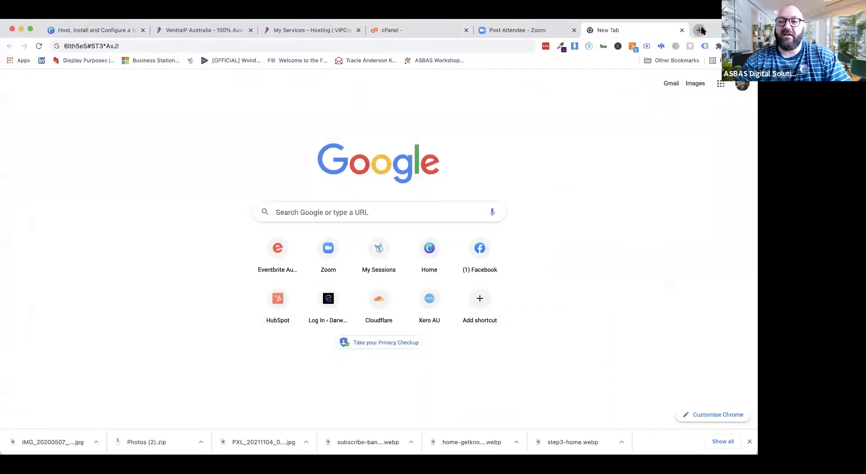
left_click(700, 31)
key("super+w")
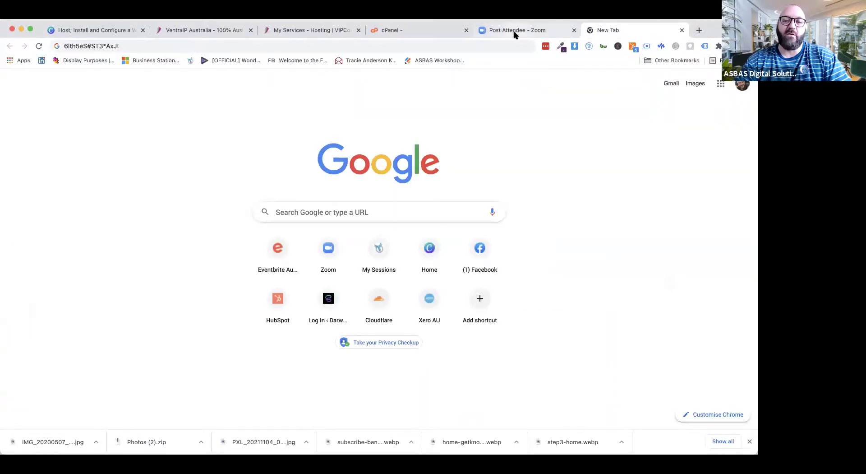
left_click(403, 32)
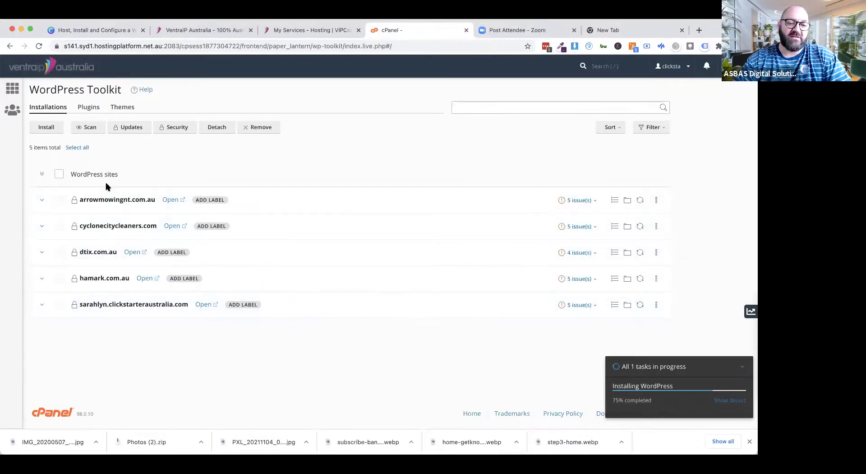
Step: Open and close the first site's actions list while the installation finishes
left_click(657, 201)
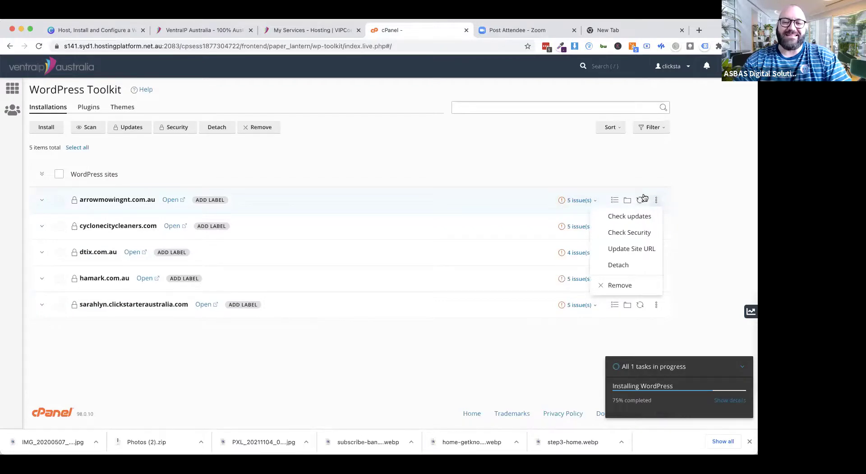
left_click(599, 172)
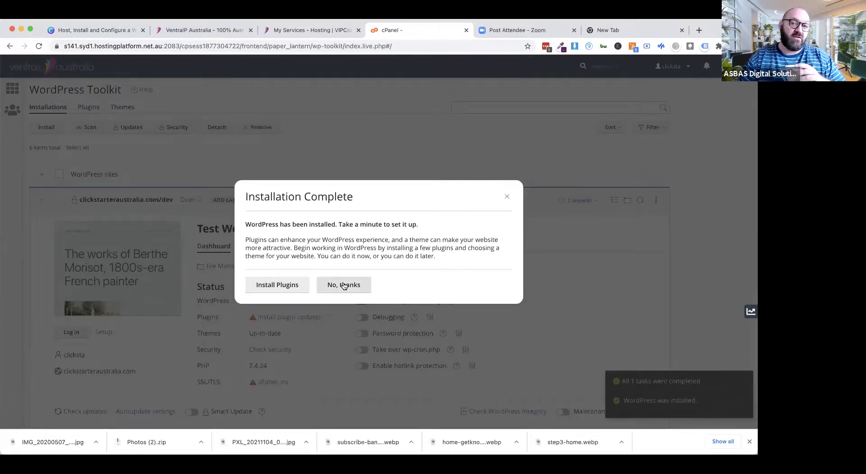
Step: Skip the suggested plugins and log in to the clickstarteraustralia.com/dev WordPress admin
left_click(344, 285)
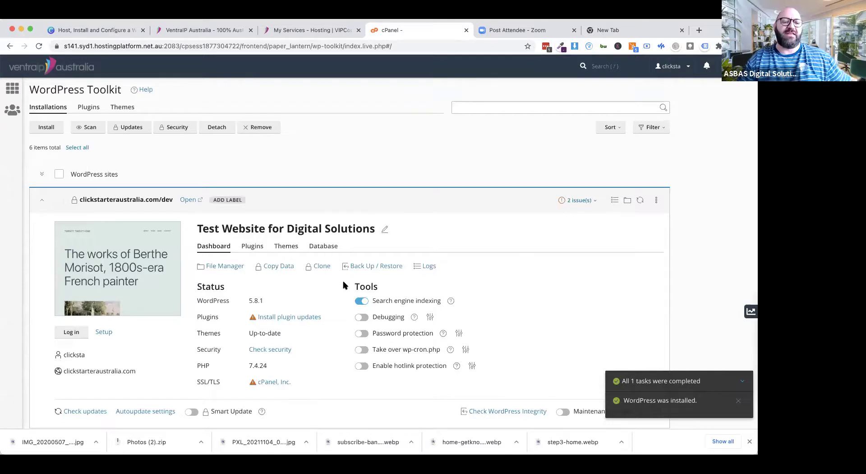
mouse_move(121, 272)
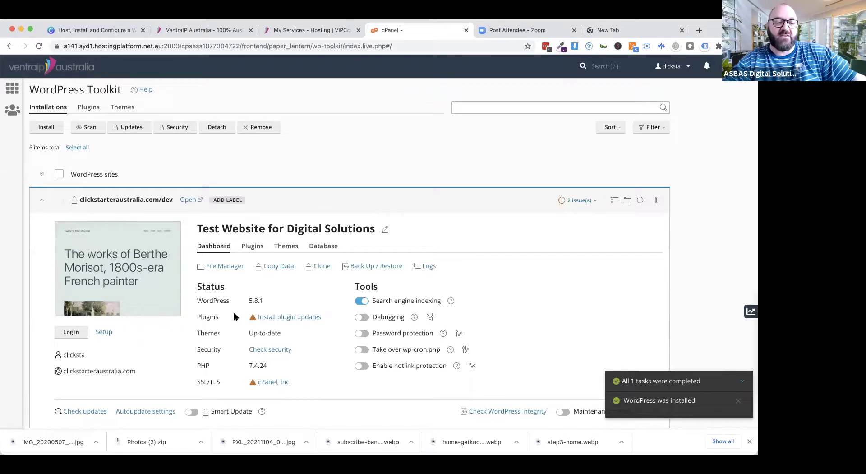
scroll(500, 283, "down", 2)
scroll(500, 283, "down", 2)
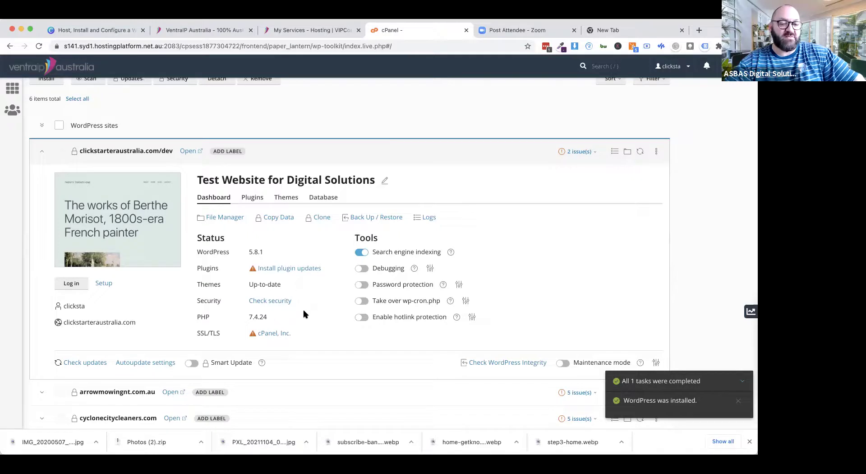
scroll(303, 311, "up", 1)
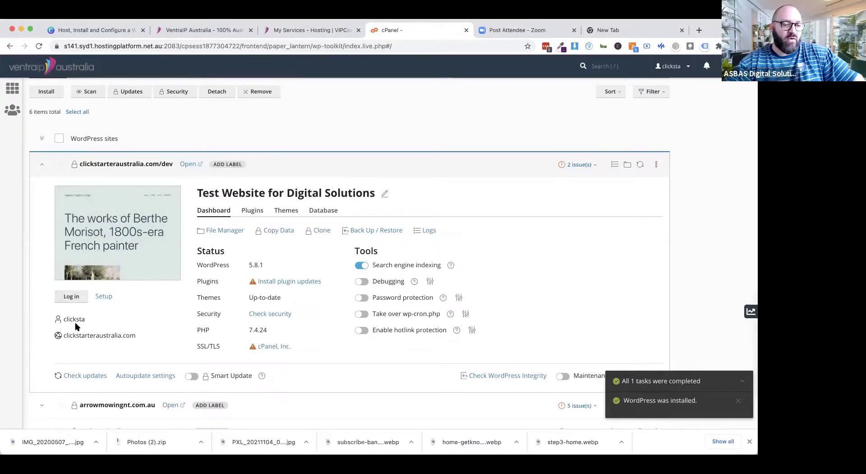
left_click_drag(63, 335, 156, 338)
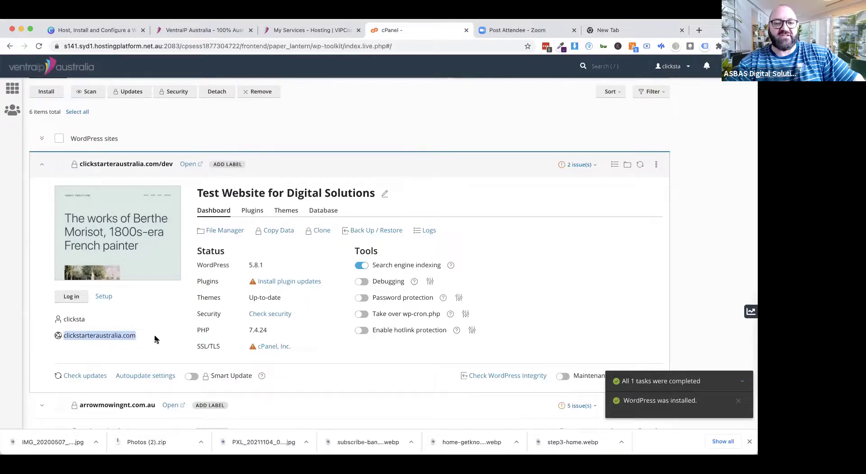
left_click(73, 297)
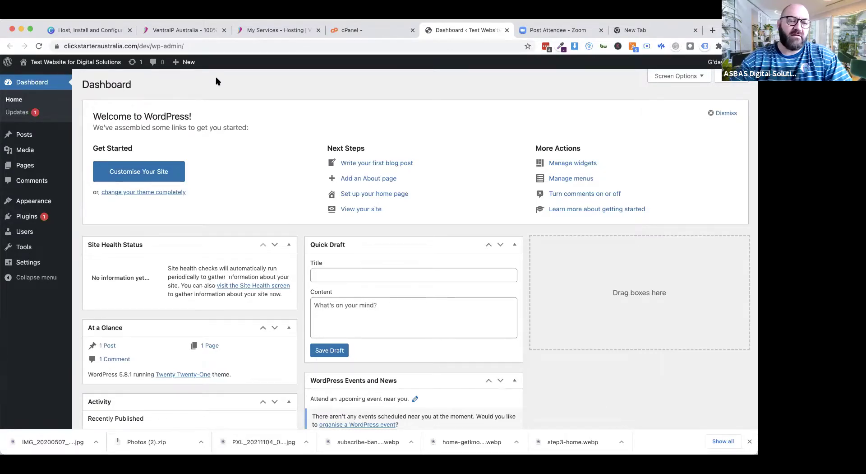
Step: Open the live site in a new tab from Visit Site
mouse_move(51, 65)
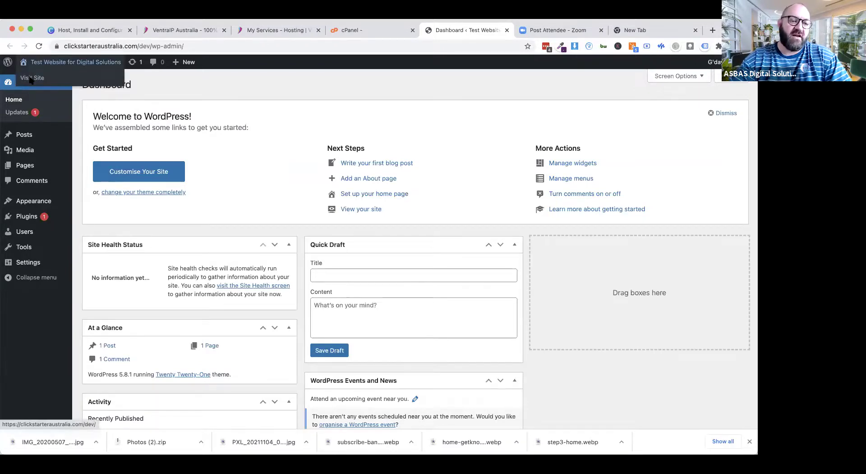
right_click(30, 80)
left_click(49, 85)
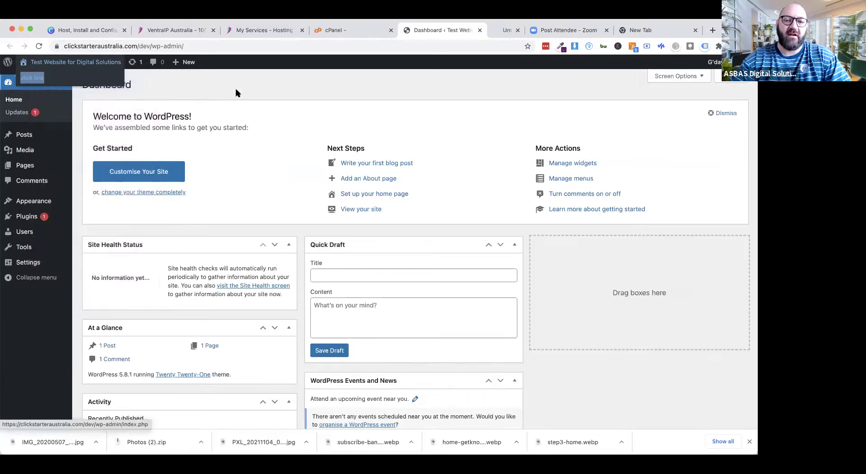
Step: View the live site tab, then dismiss the dashboard's Welcome to WordPress panel
left_click(474, 30)
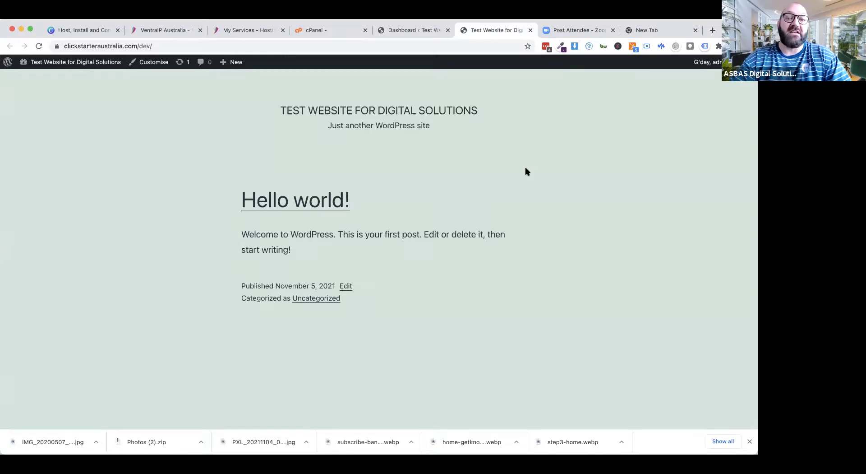
left_click(412, 30)
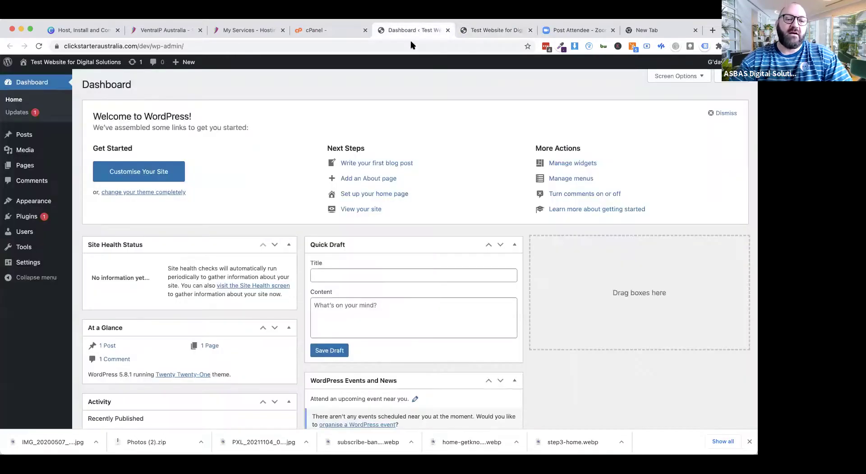
left_click(720, 114)
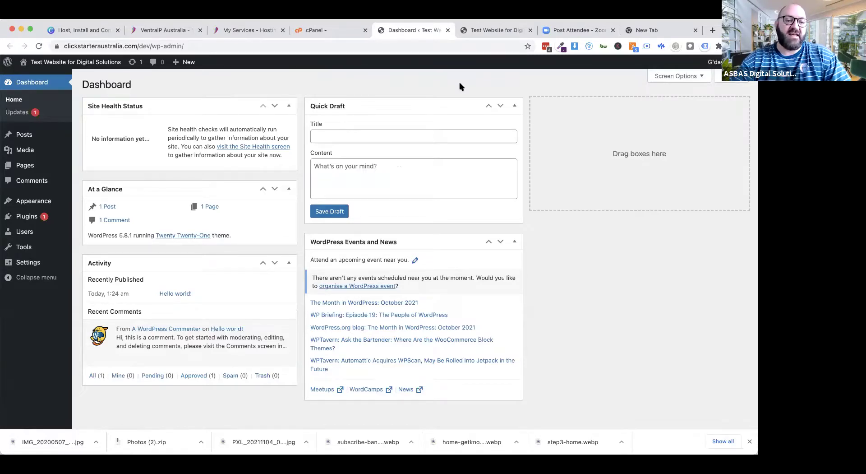
Step: Update all plugins, including Akismet Anti-Spam, from Updates, then return to the Dashboard
left_click(13, 116)
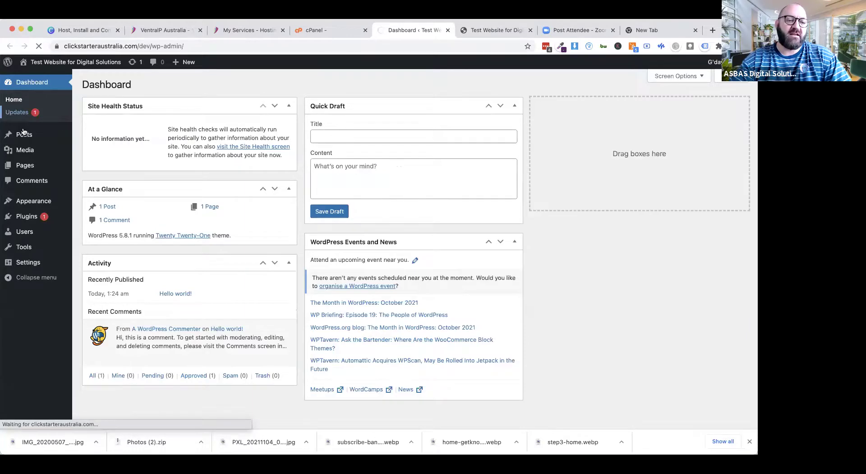
scroll(149, 195, "down", 5)
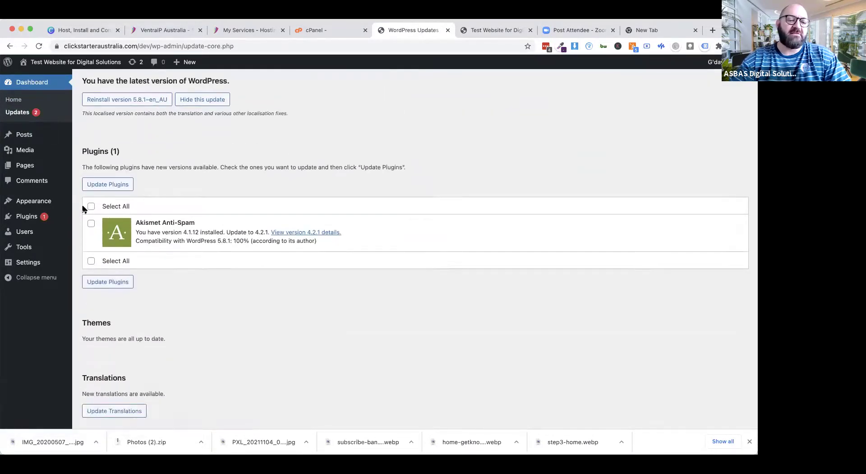
left_click(91, 206)
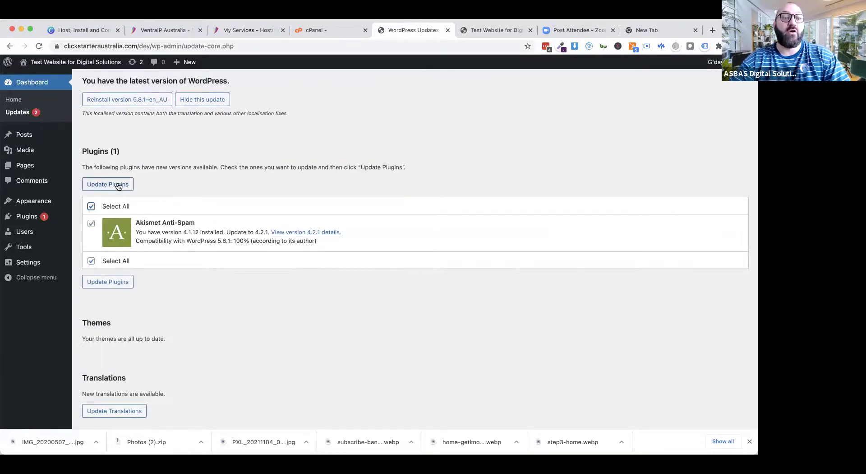
left_click(118, 186)
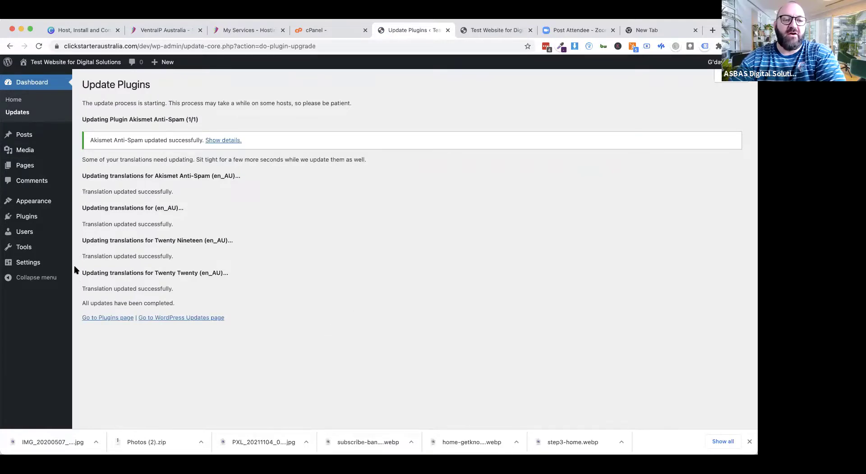
left_click(25, 84)
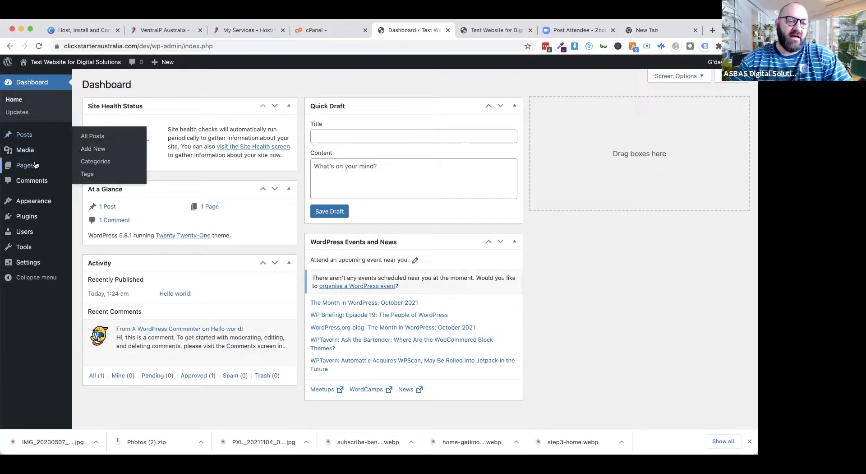
Step: Delete the Hello Dolly and Akismet Anti-Spam plugins from the Installed Plugins list
left_click(29, 220)
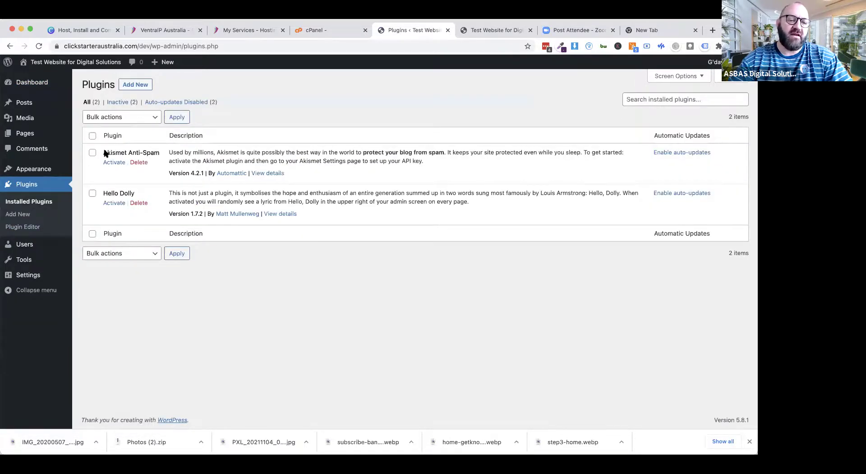
left_click(138, 203)
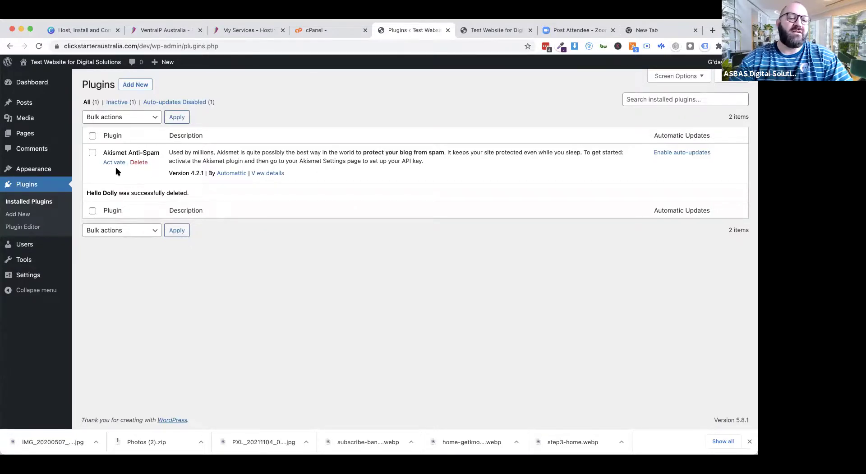
left_click(139, 163)
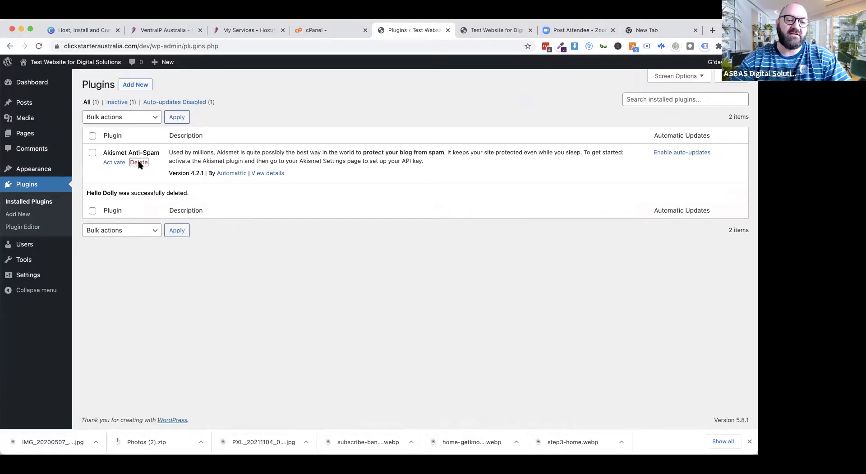
left_click(447, 100)
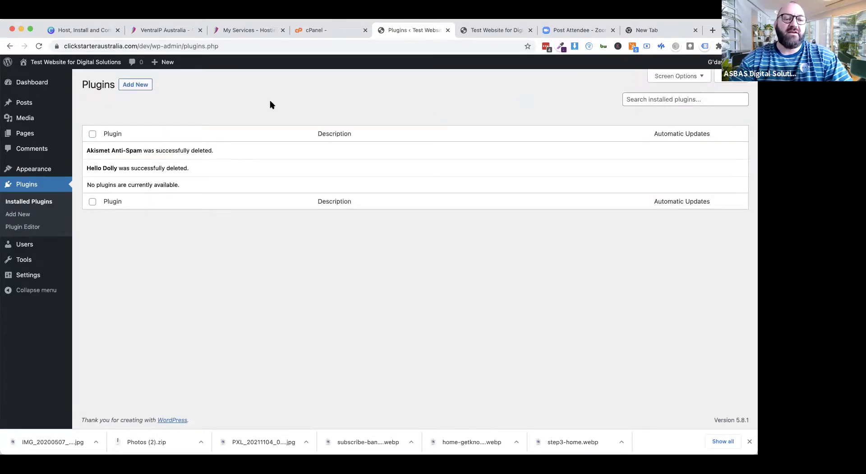
Step: Delete the inactive Twenty Nineteen and Twenty Twenty themes, keeping Twenty Twenty-One
mouse_move(33, 126)
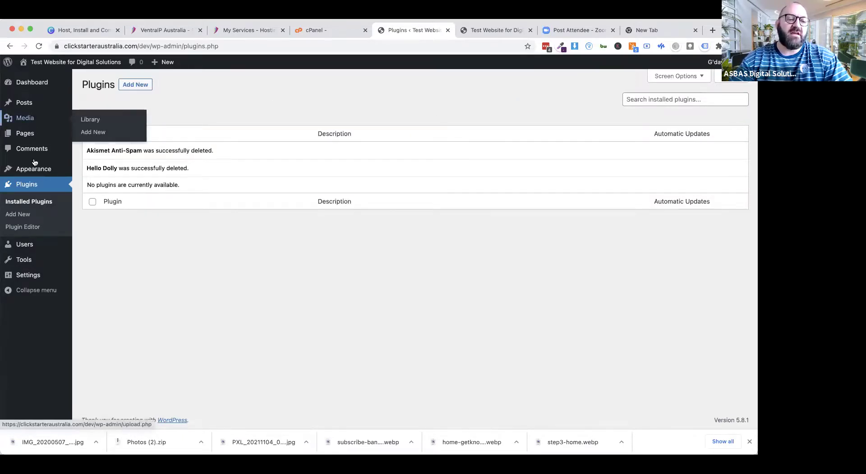
mouse_move(34, 171)
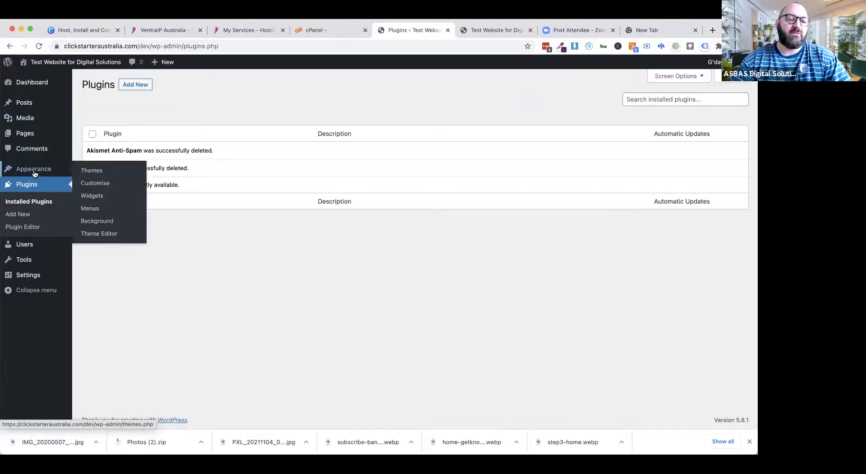
left_click(96, 175)
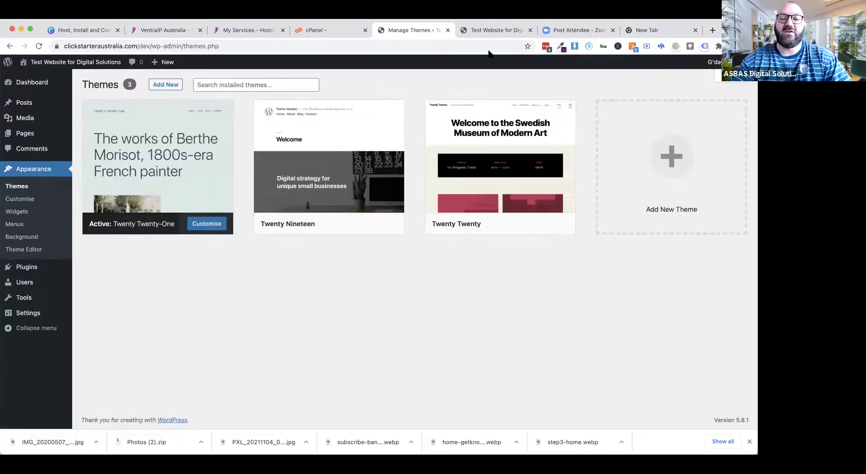
left_click(490, 32)
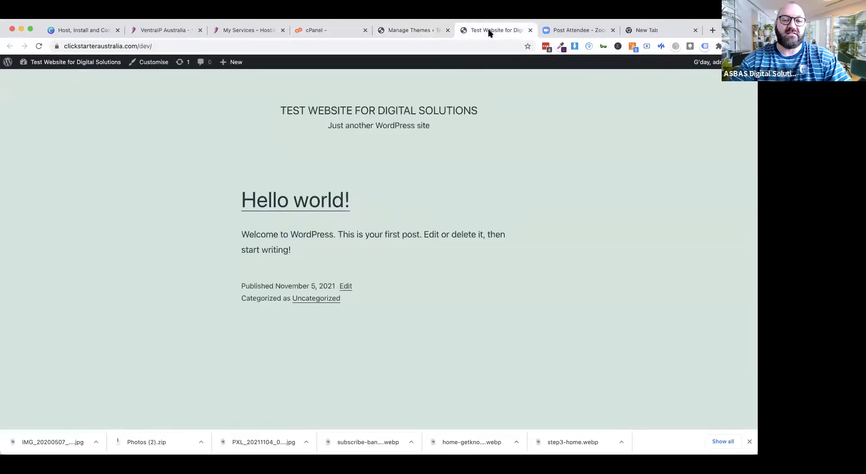
left_click(410, 31)
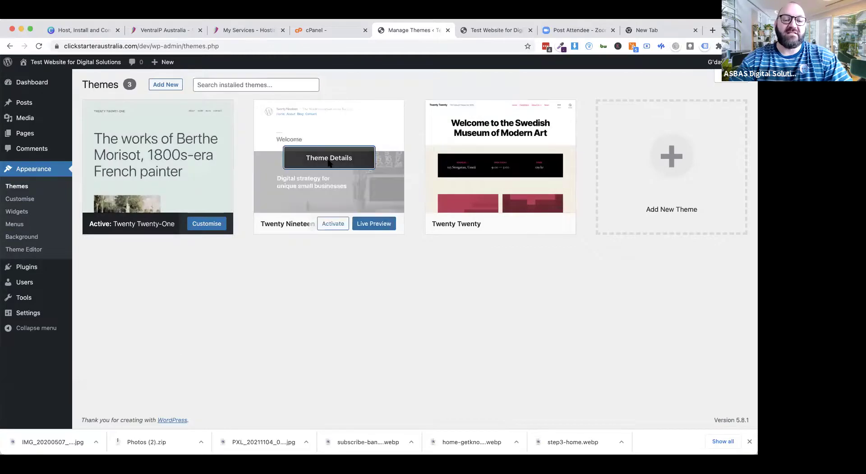
left_click(327, 173)
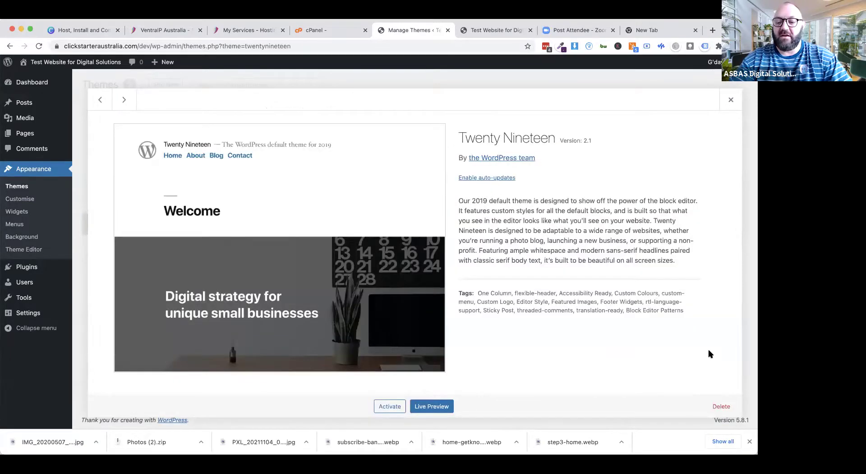
left_click(720, 401)
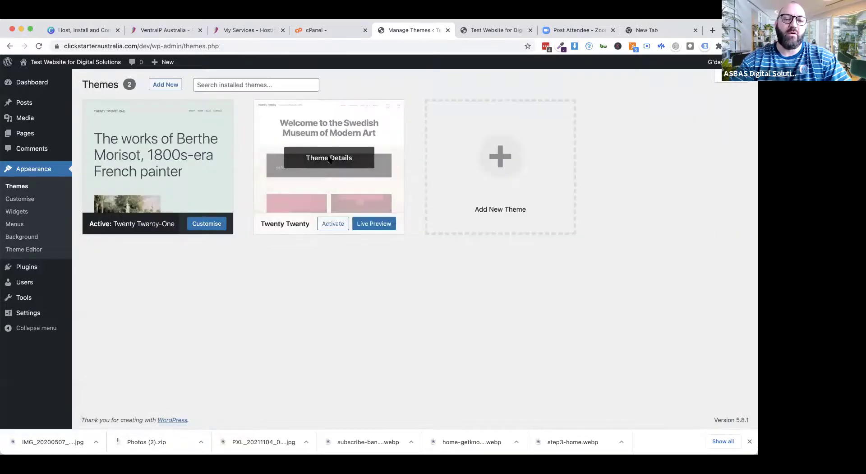
left_click(329, 158)
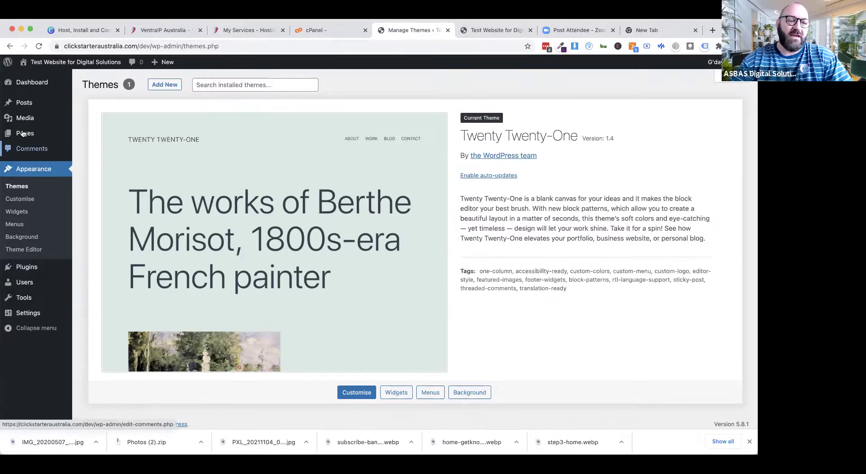
Step: Install and activate Jetpack from Plugins > Add New, then start Set up Jetpack
left_click(27, 269)
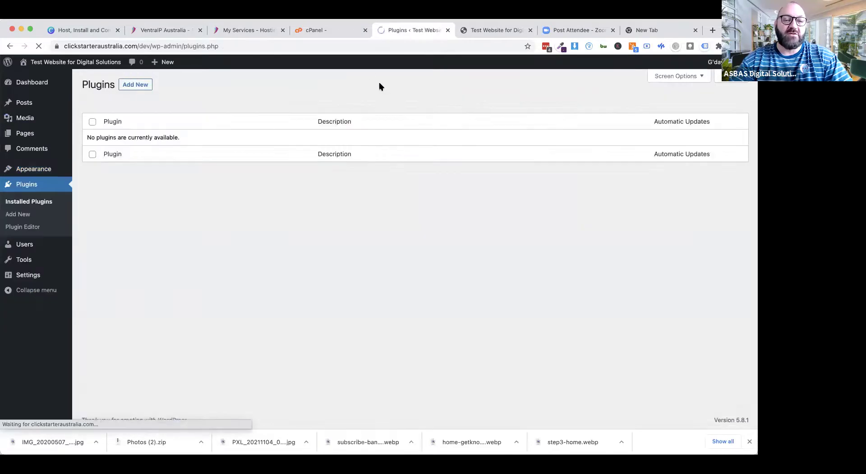
left_click(135, 87)
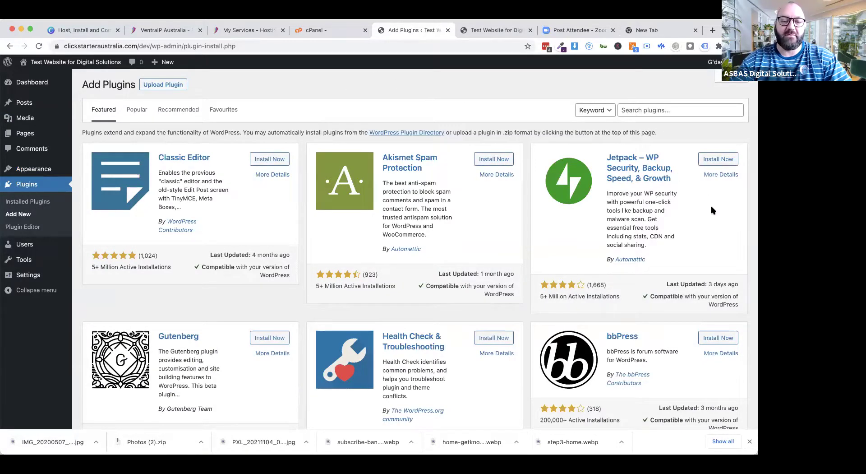
left_click(718, 159)
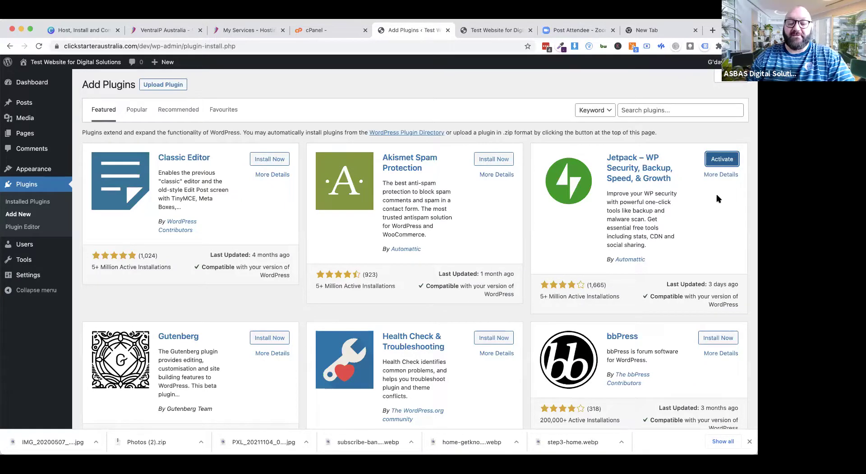
left_click(724, 162)
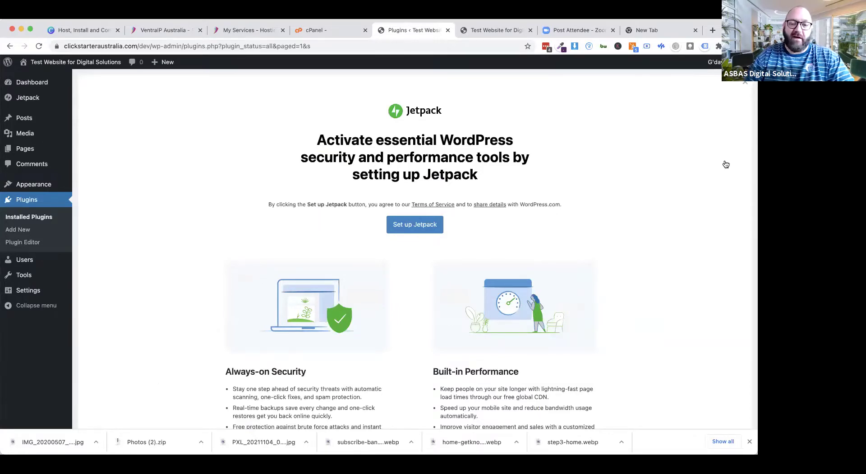
left_click(416, 229)
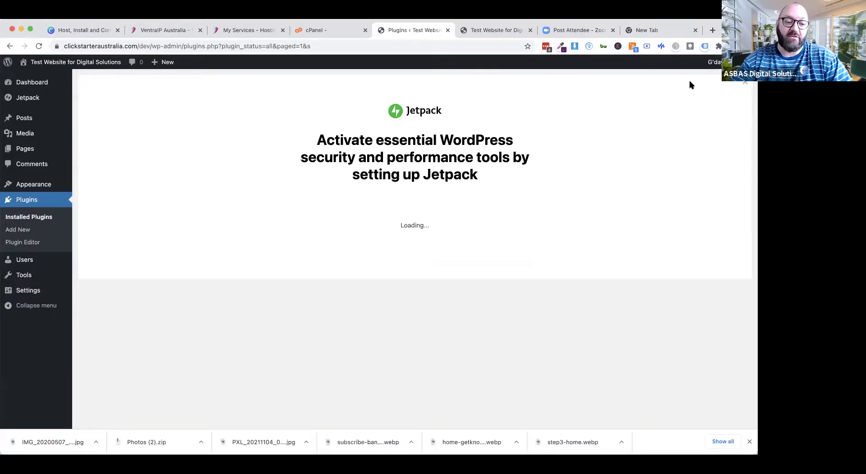
Step: Close the Chrome downloads bar at the bottom of the window
left_click(749, 443)
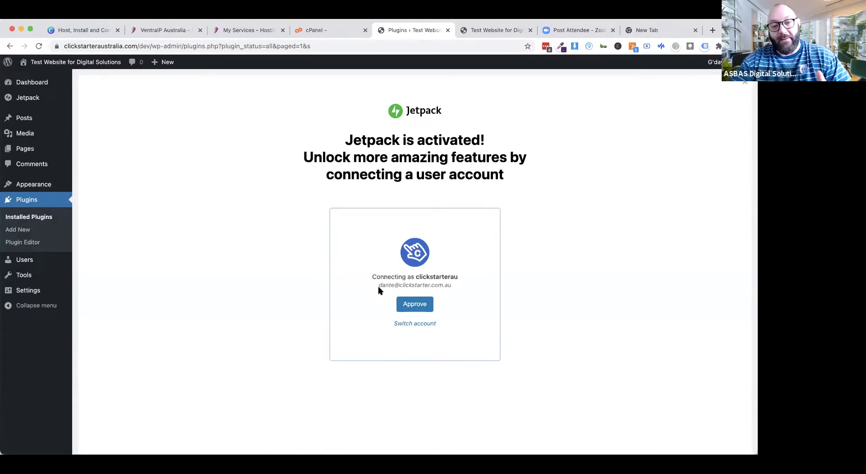
Step: Approve the Jetpack account connection and choose the Jetpack Free plan
left_click(410, 302)
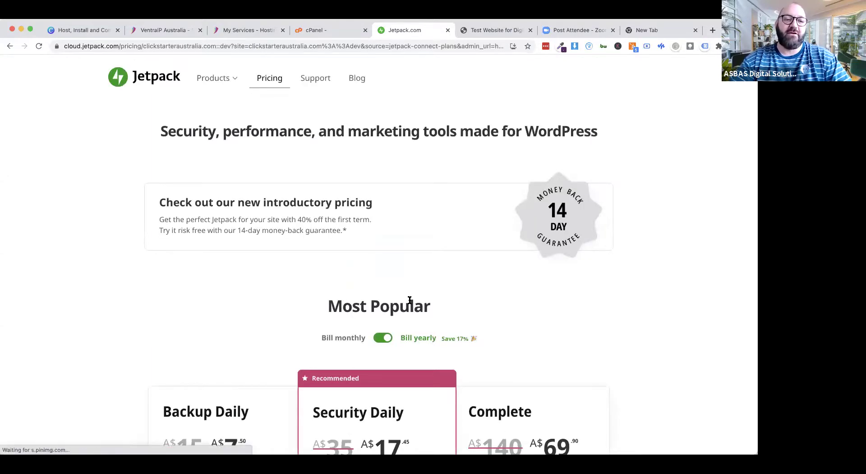
scroll(131, 321, "down", 5)
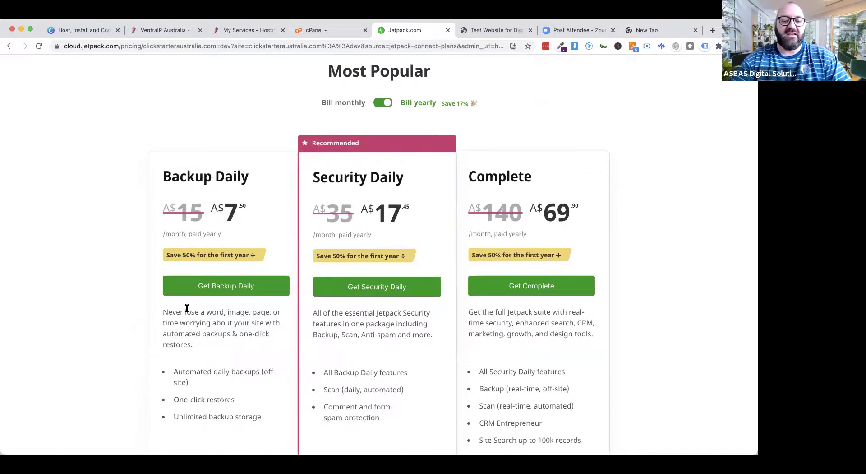
scroll(187, 309, "down", 10)
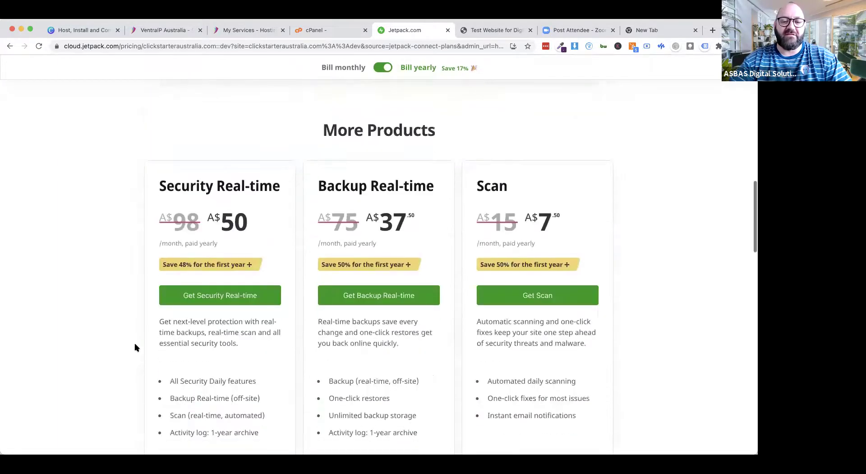
scroll(135, 348, "down", 10)
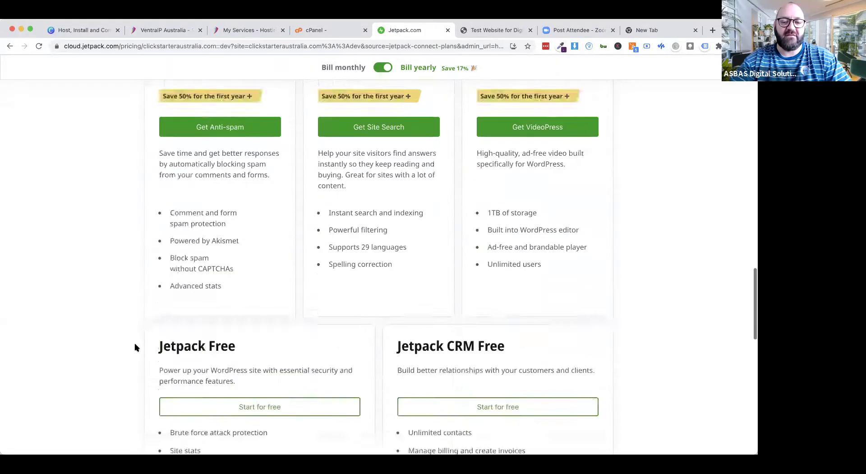
scroll(135, 347, "down", 5)
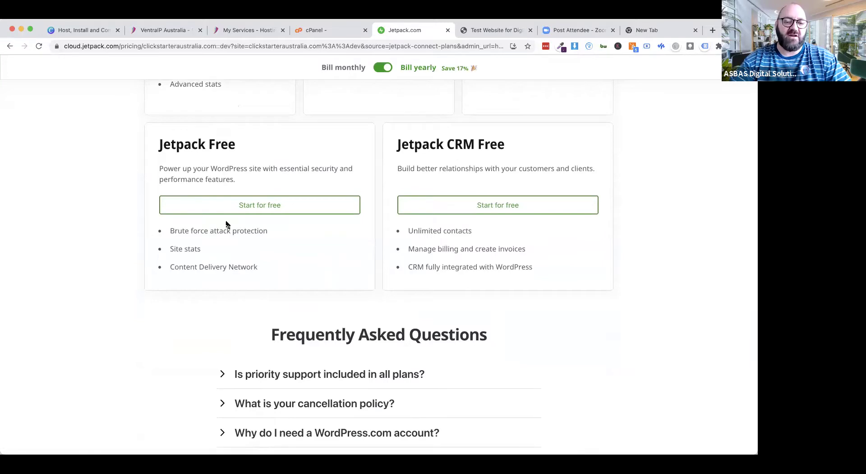
left_click(250, 208)
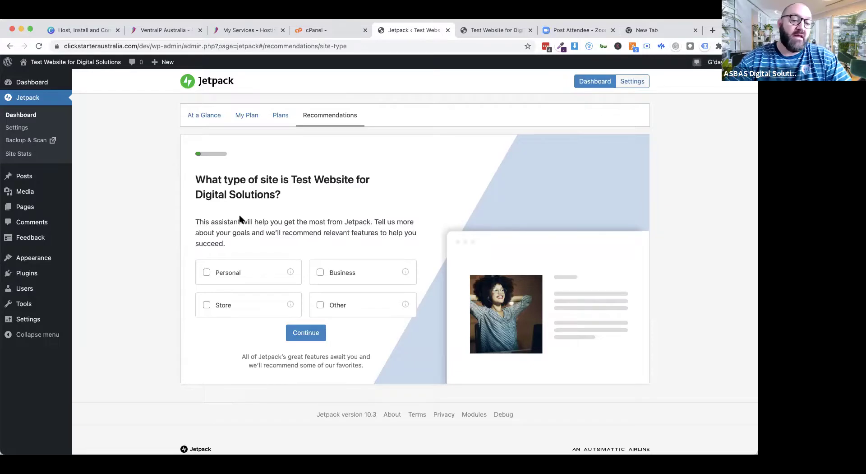
Step: Mark the site as a business site and skip the paid plan offer
left_click(320, 273)
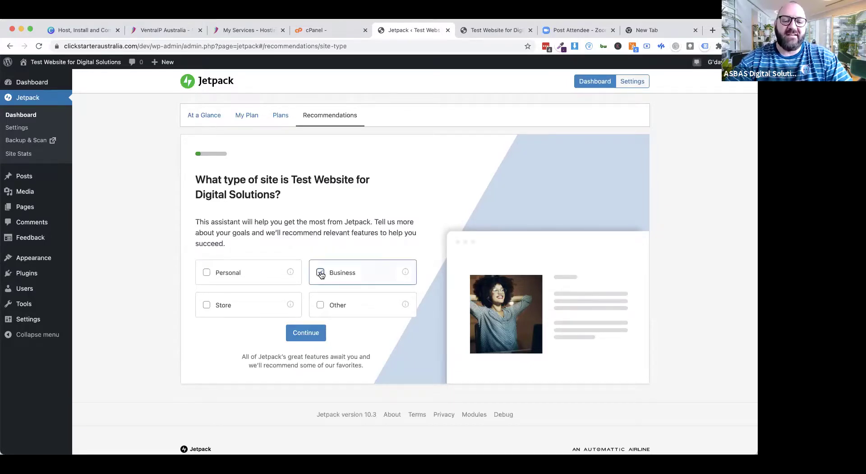
left_click(311, 331)
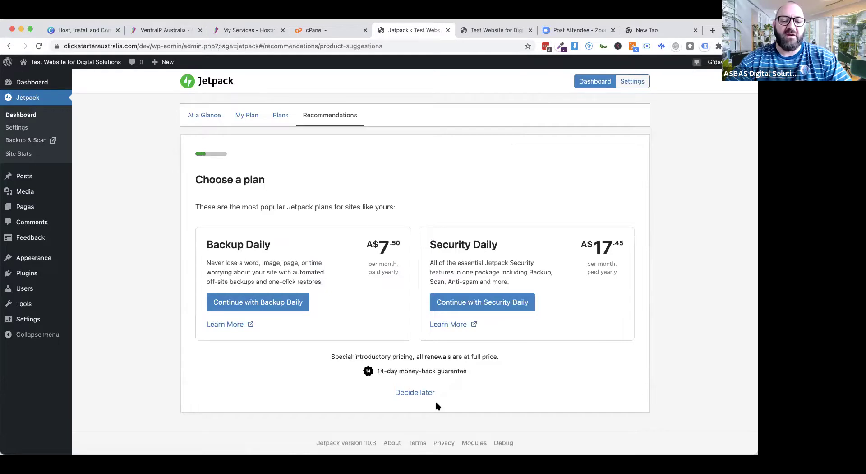
left_click(411, 393)
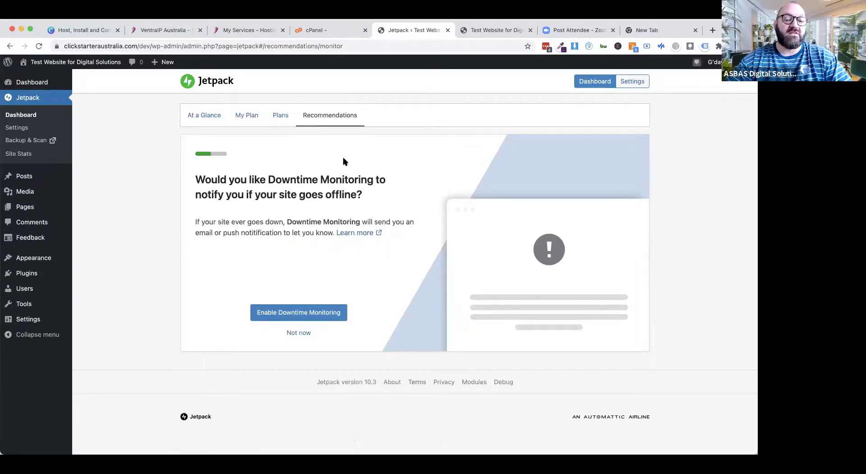
Step: Enable Downtime Monitoring and Site Accelerator, skip Related Posts and Creative Mail, and review the summary
left_click(296, 315)
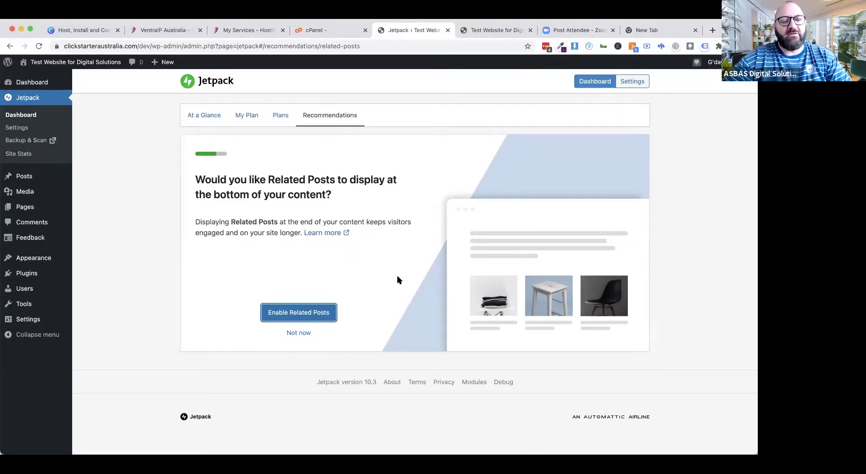
left_click(296, 333)
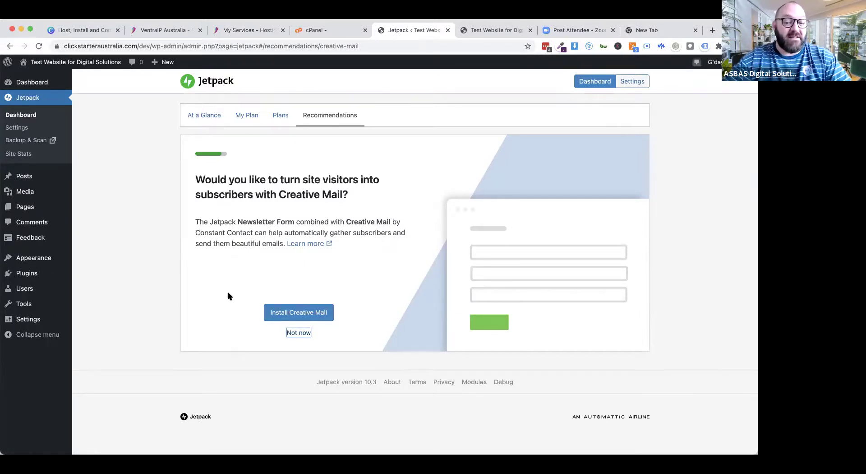
left_click(298, 334)
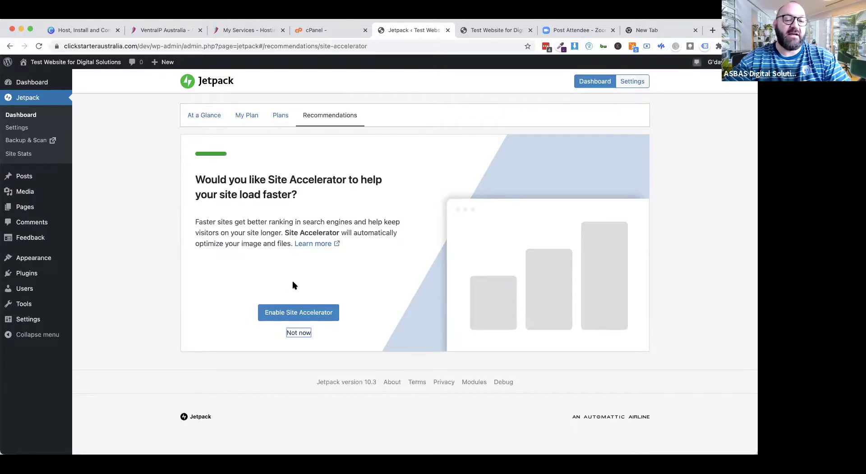
left_click(298, 315)
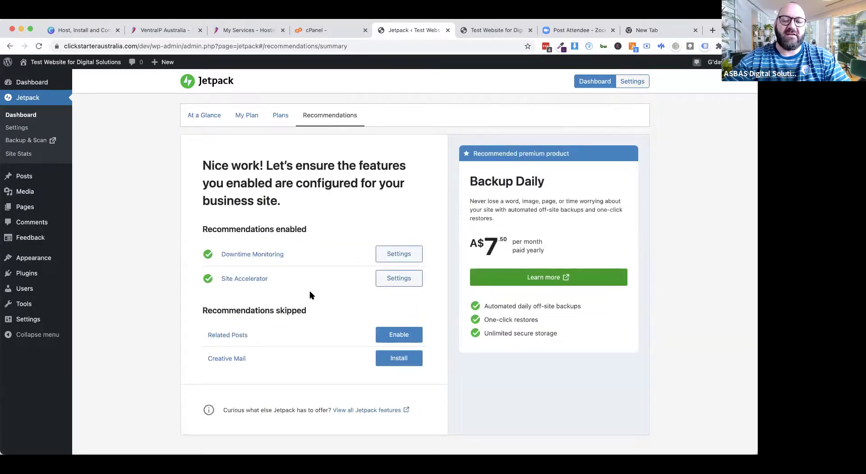
scroll(337, 299, "down", 3)
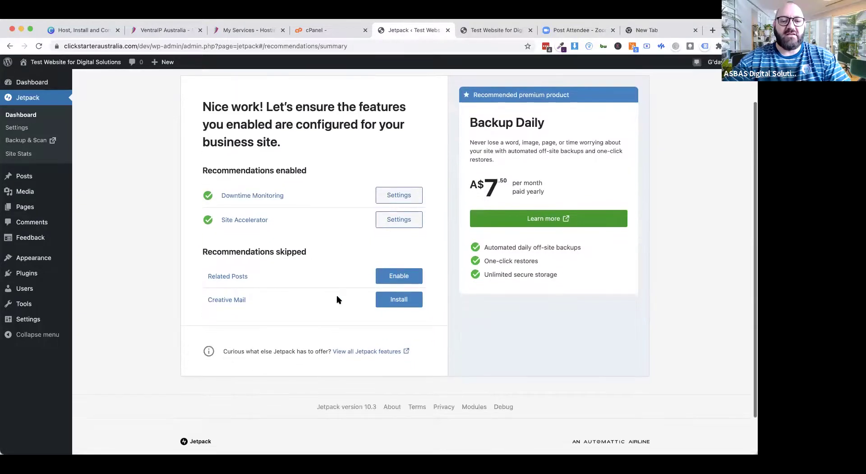
scroll(326, 294, "down", 2)
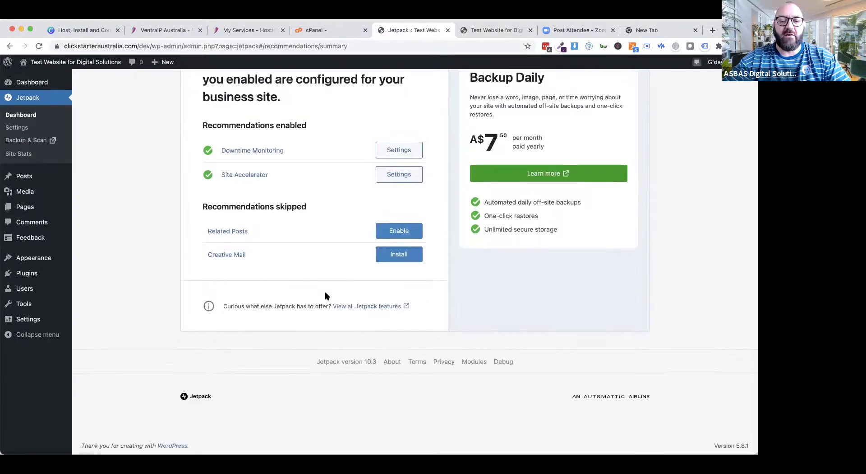
scroll(326, 295, "up", 5)
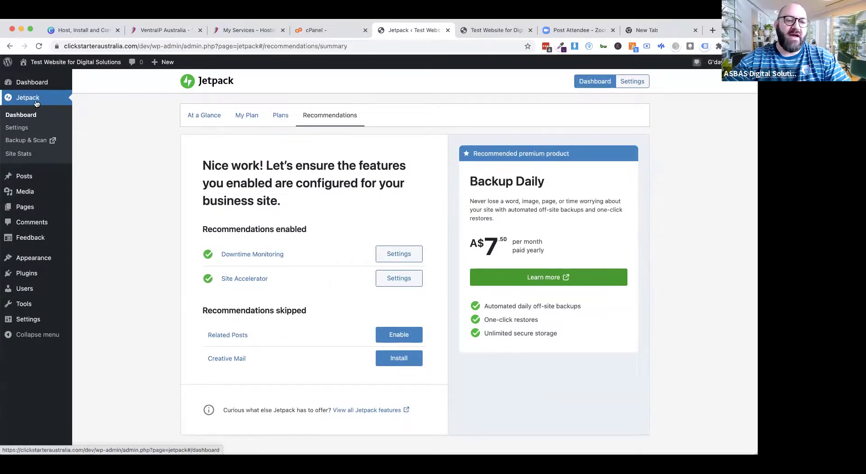
Step: On the Dashboard, drag the Stats by Jetpack box upward
left_click(34, 81)
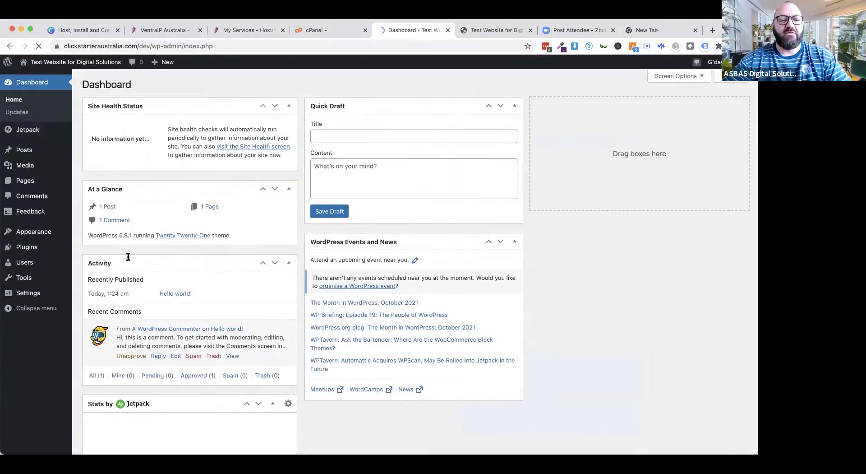
left_click_drag(203, 407, 198, 294)
scroll(394, 326, "up", 3)
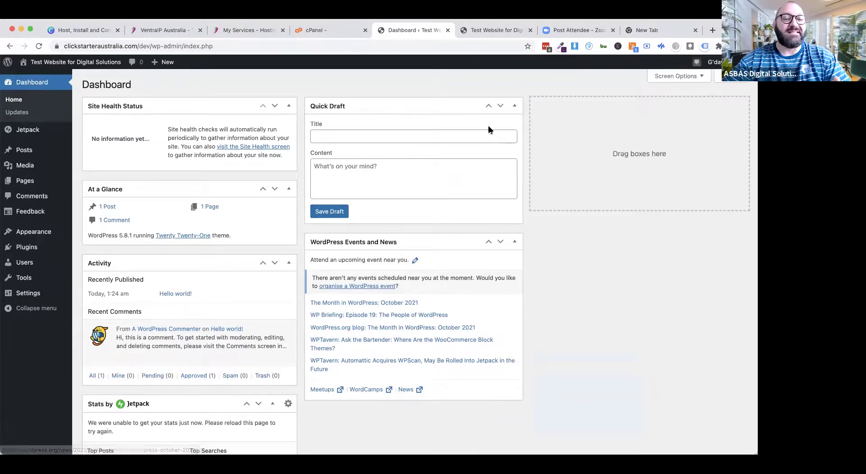
Step: Collapse Quick Draft, Events and News, At a Glance and Activity, moving the last two into the middle column
left_click(515, 106)
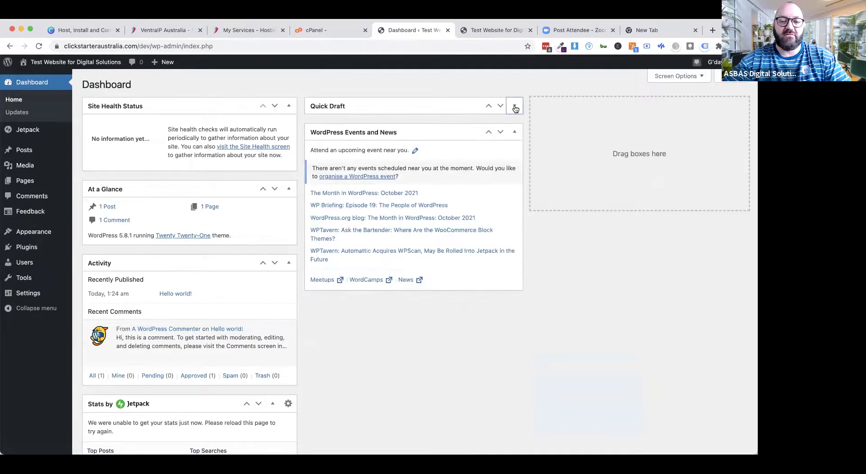
left_click(516, 132)
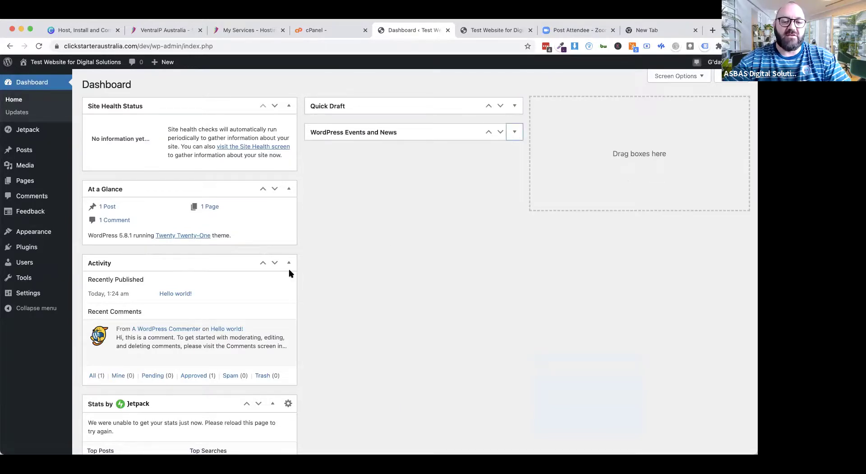
left_click(289, 189)
left_click_drag(212, 186, 425, 155)
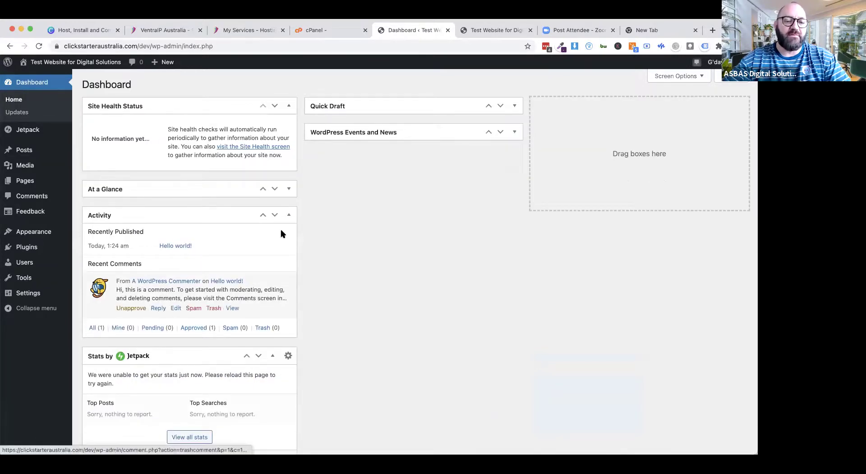
left_click(289, 215)
left_click_drag(232, 213, 459, 158)
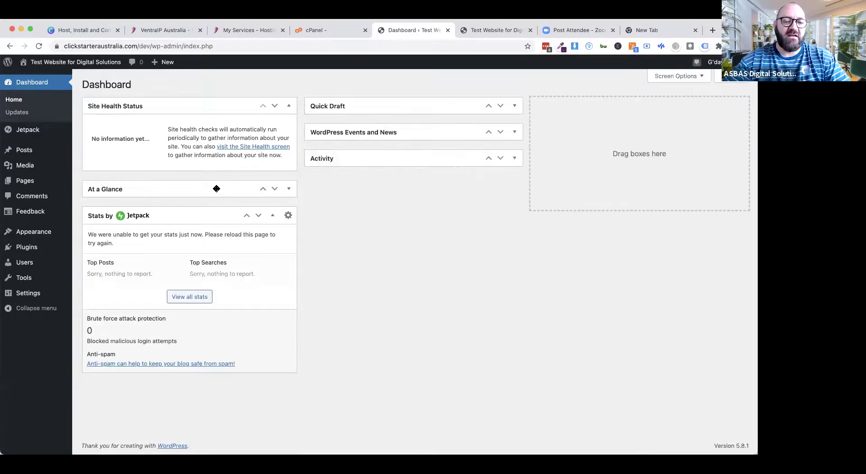
left_click_drag(216, 187, 437, 159)
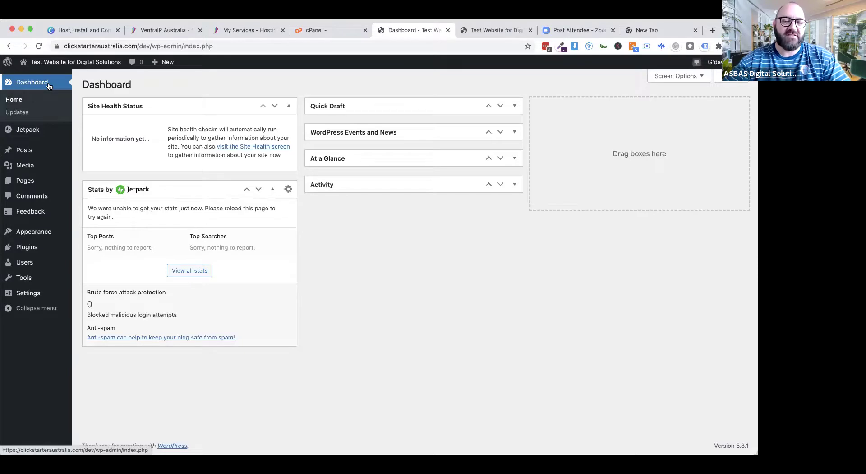
Step: Search the plugin directory for 'yoas', then install and activate Yoast SEO
mouse_move(22, 251)
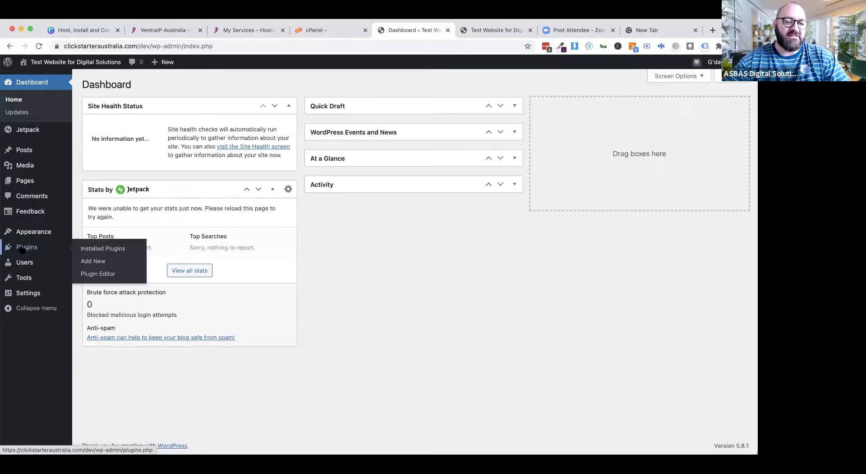
left_click(93, 264)
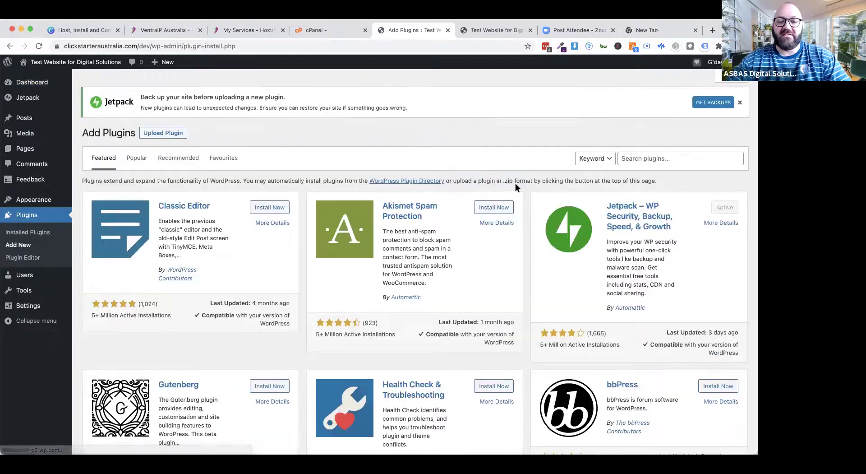
scroll(483, 257, "down", 5)
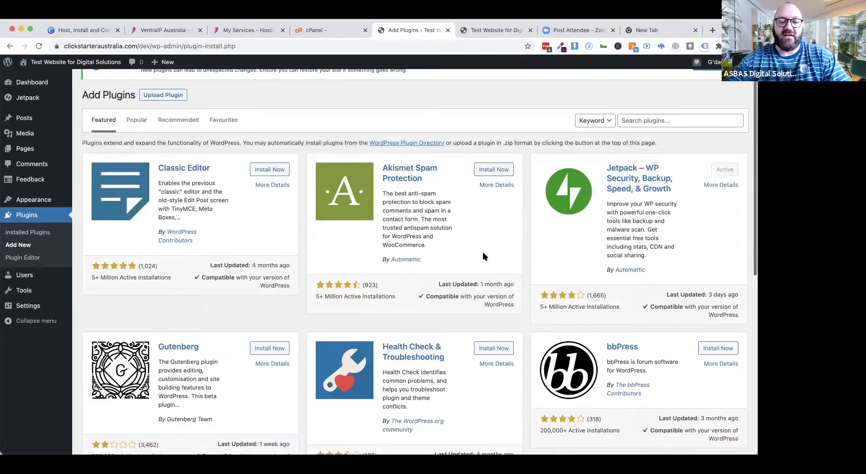
scroll(483, 253, "up", 2)
scroll(483, 255, "up", 4)
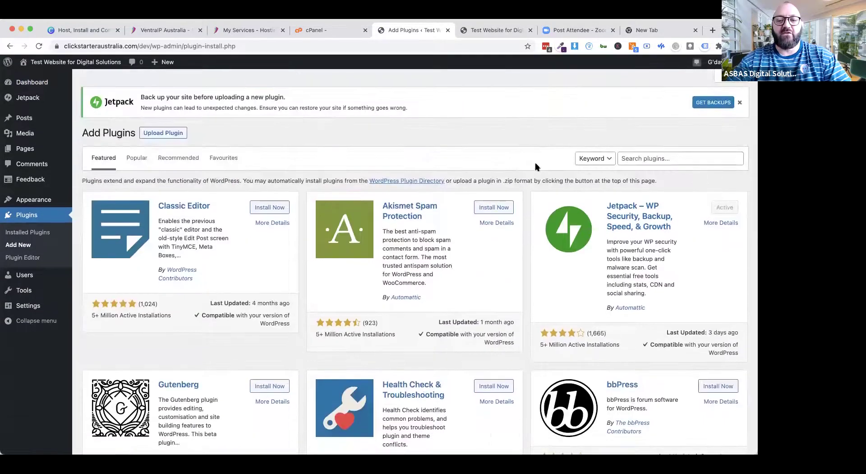
left_click(646, 158)
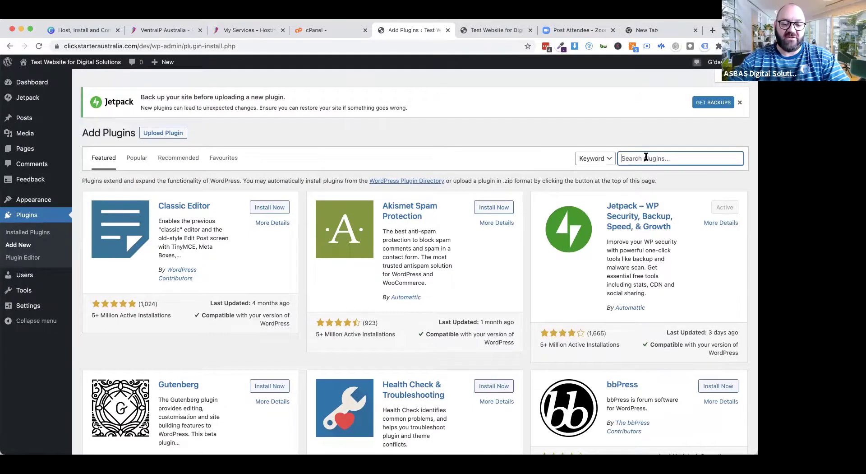
type("yoast")
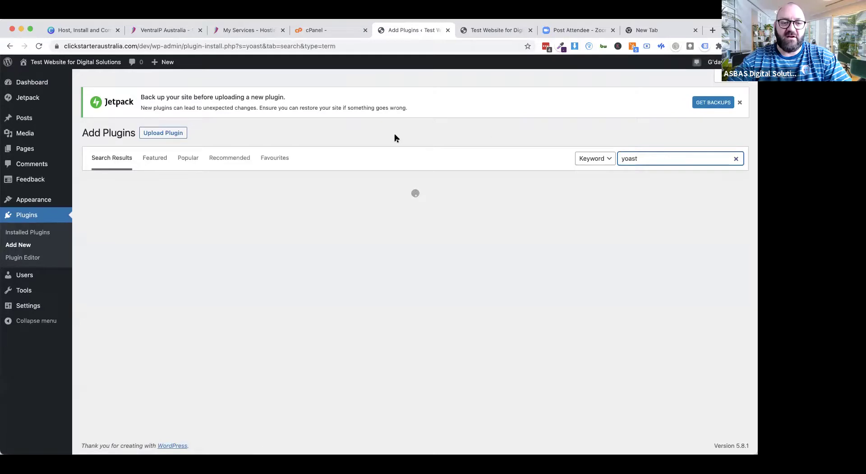
left_click(267, 210)
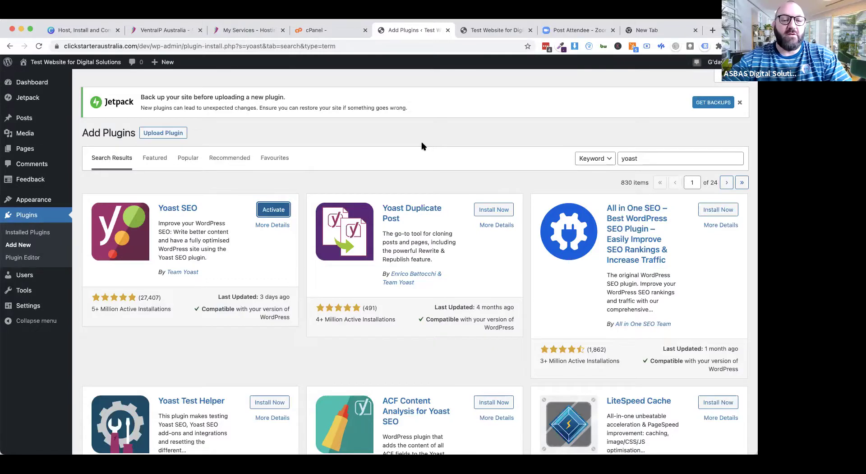
left_click(278, 209)
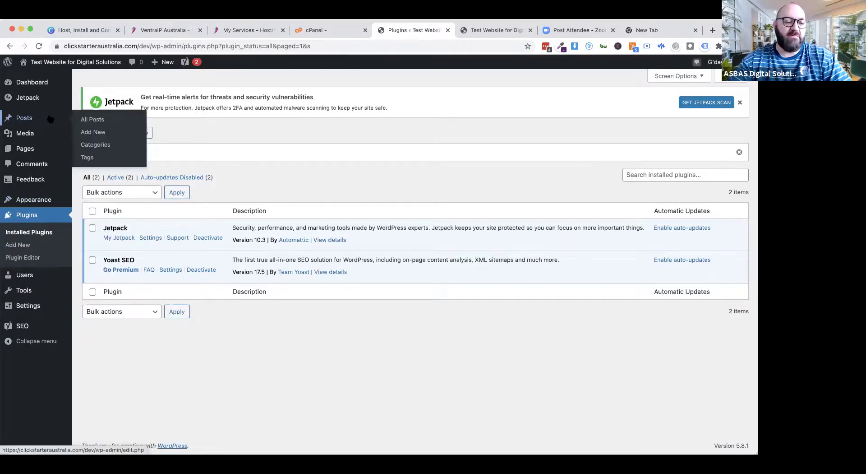
Step: Go to Appearance > Themes > Add New and browse popular themes like GeneratePress, Neve and Hestia
mouse_move(33, 200)
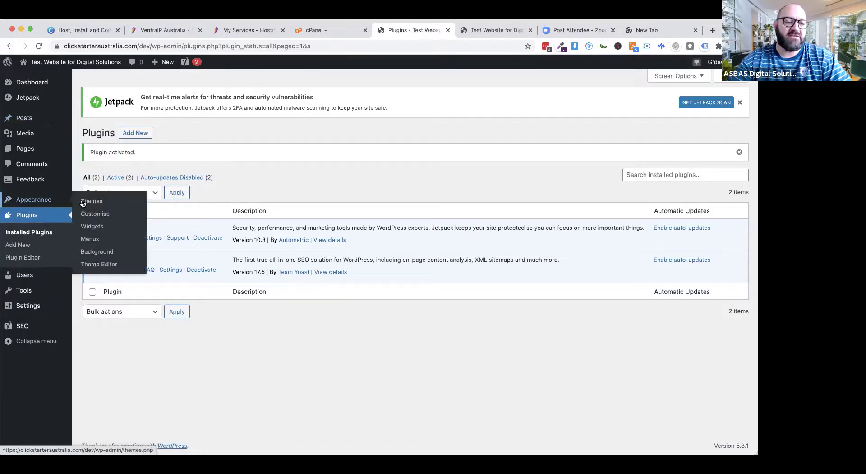
left_click(91, 201)
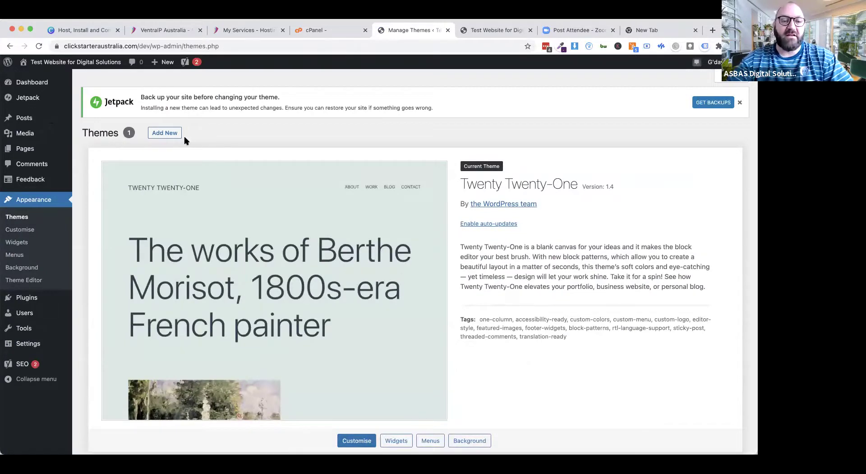
left_click(161, 134)
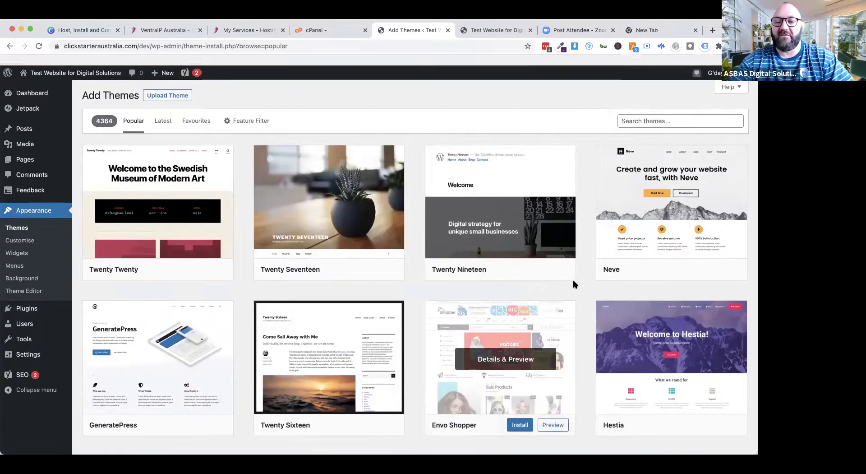
mouse_move(663, 248)
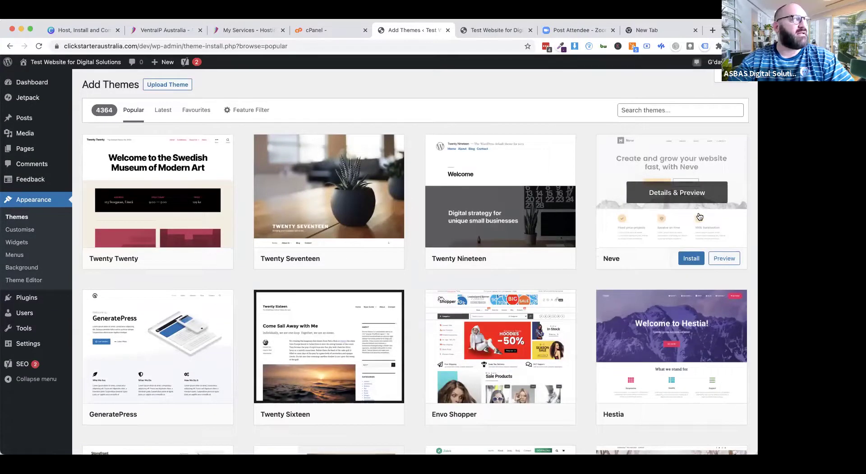
mouse_move(637, 308)
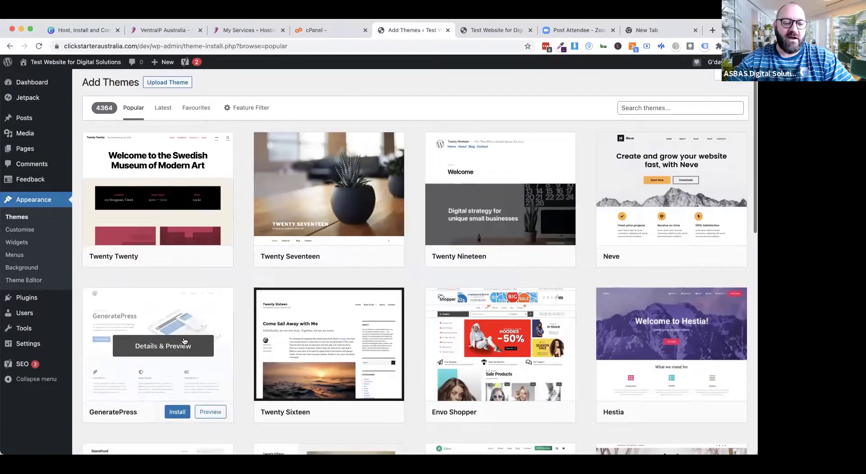
scroll(185, 341, "down", 4)
scroll(185, 341, "down", 2)
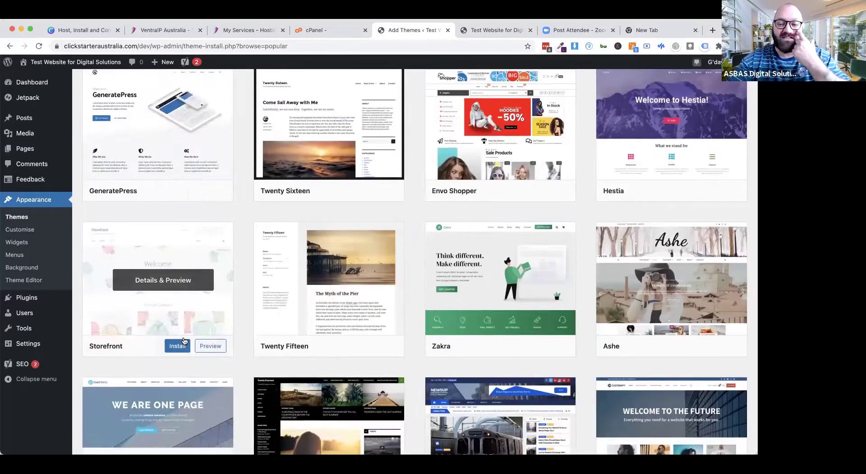
scroll(184, 341, "down", 4)
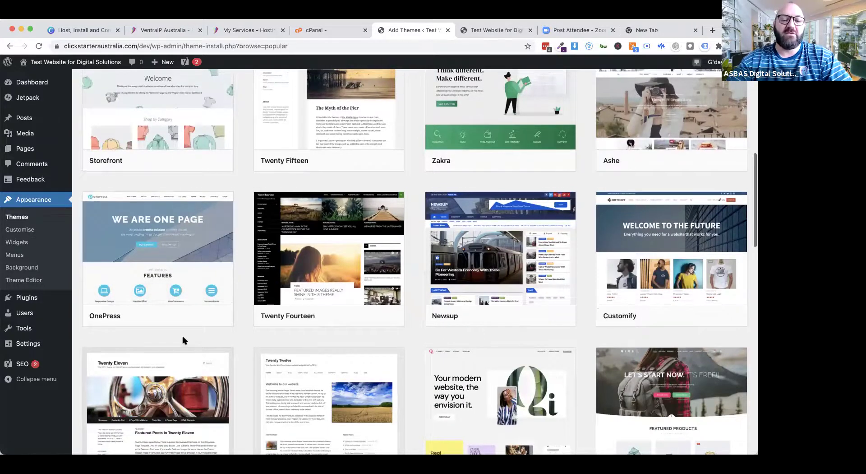
scroll(184, 341, "up", 6)
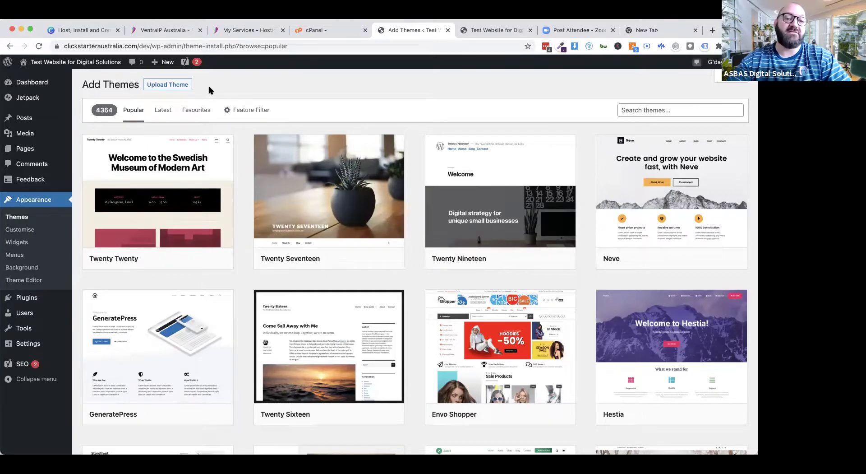
Step: Upload Divi.zip as a new theme, install it, and activate Divi
left_click(163, 87)
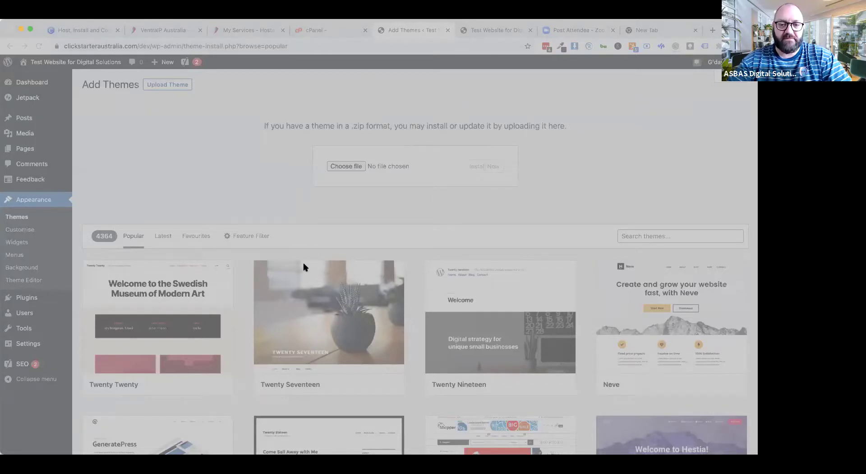
key("Return")
left_click(489, 169)
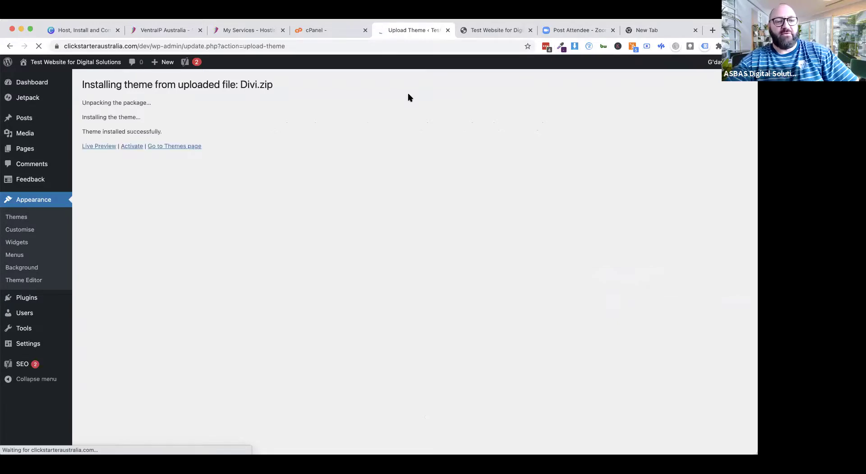
left_click(132, 146)
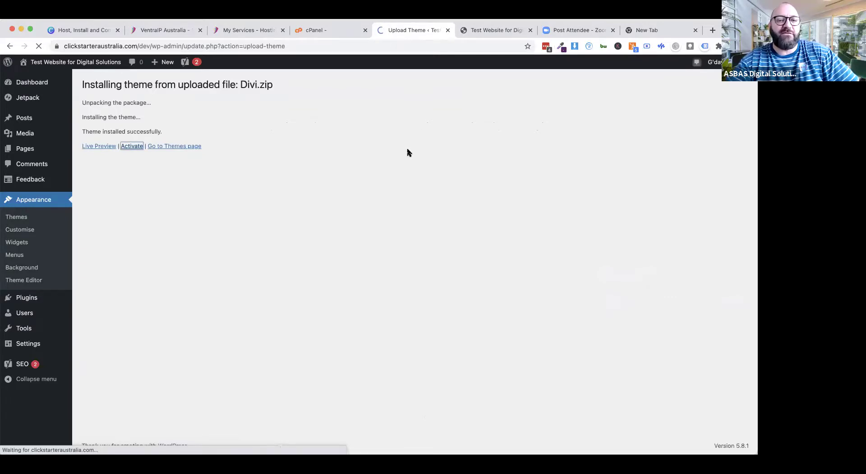
Step: Reload the live /dev site's front page so it renders in the Divi theme
left_click(477, 31)
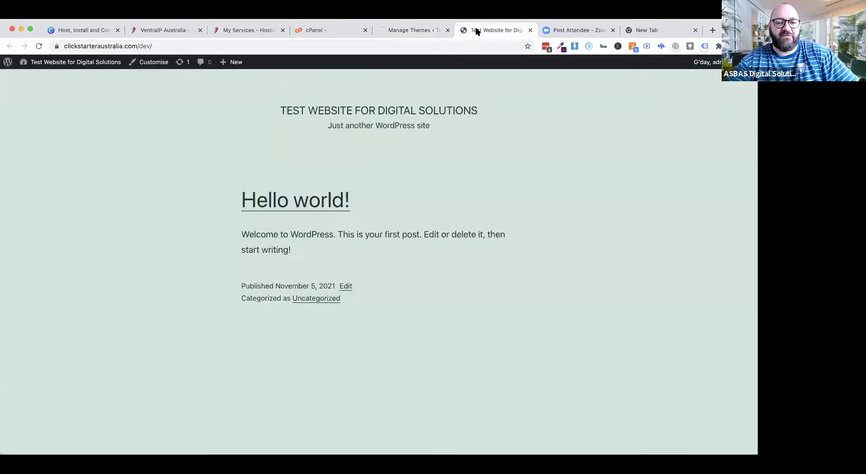
left_click(38, 46)
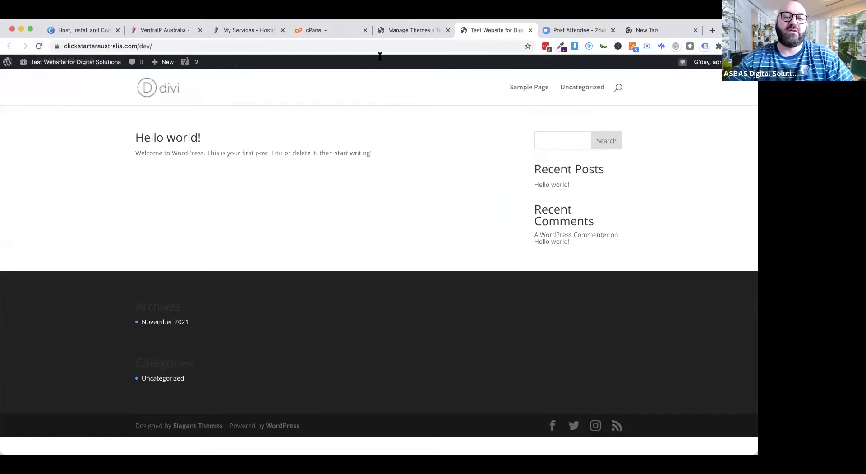
Step: Go back to the Themes page, where Divi is active and Twenty Twenty-One is still installed
left_click(401, 31)
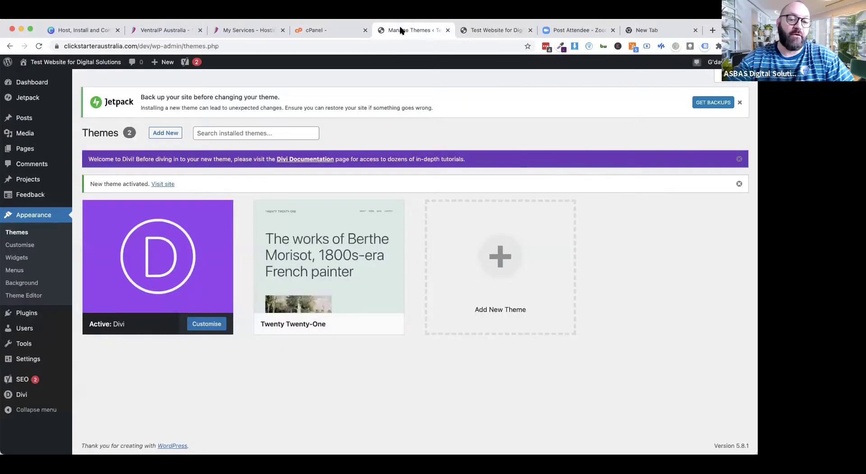
mouse_move(158, 243)
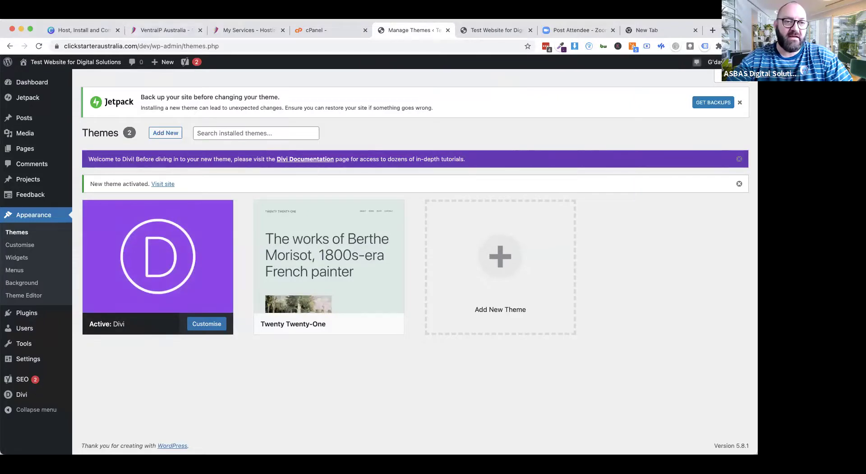
left_click(57, 14)
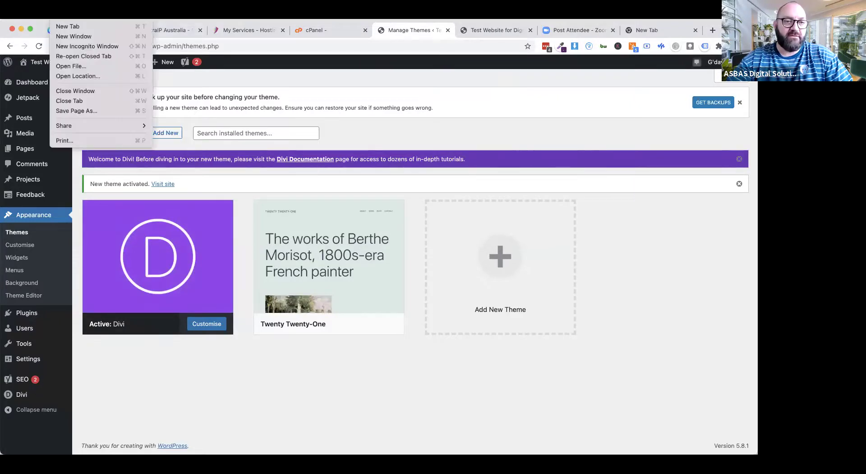
left_click(72, 37)
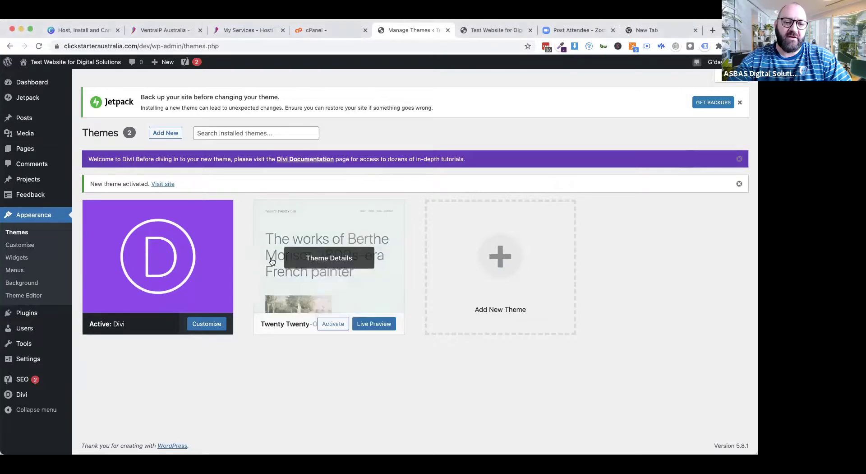
mouse_move(138, 270)
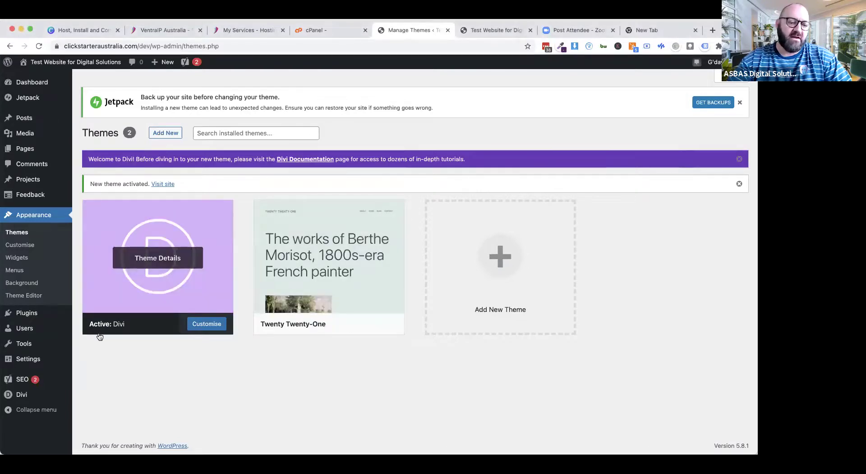
Step: Save the Elegant Themes username and pasted API key in the Updates tab of Divi Theme Options
mouse_move(25, 398)
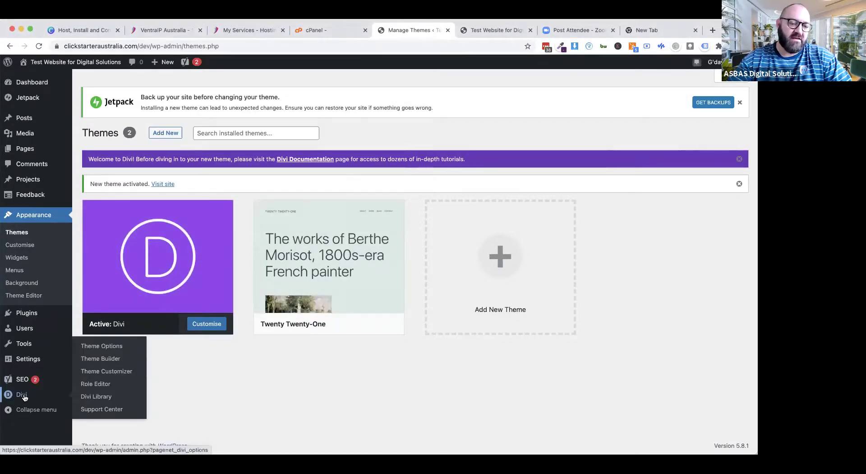
left_click(21, 398)
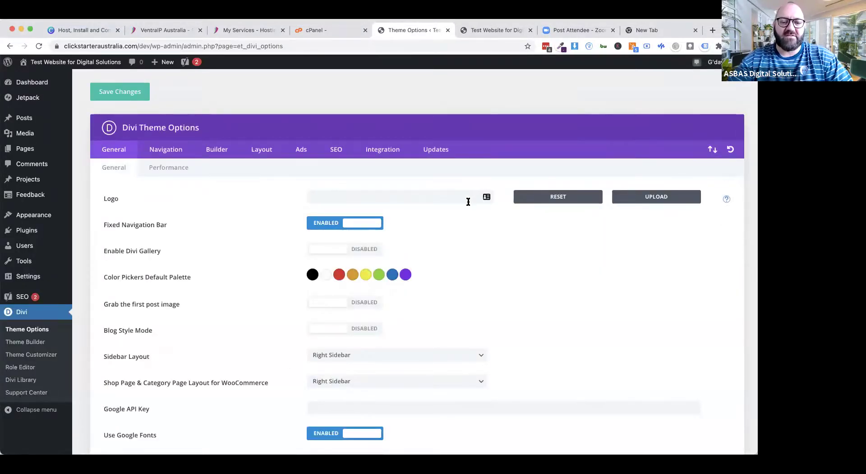
left_click(433, 151)
left_click(367, 194)
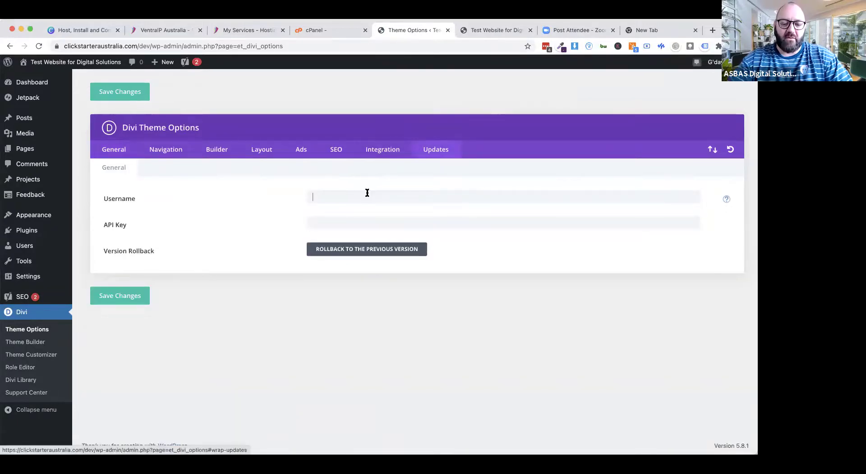
type("•••••")
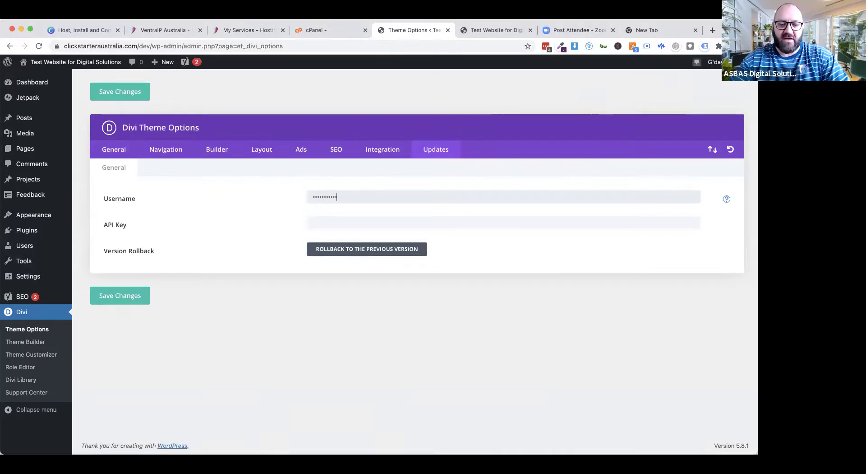
key("Tab")
key("super+v")
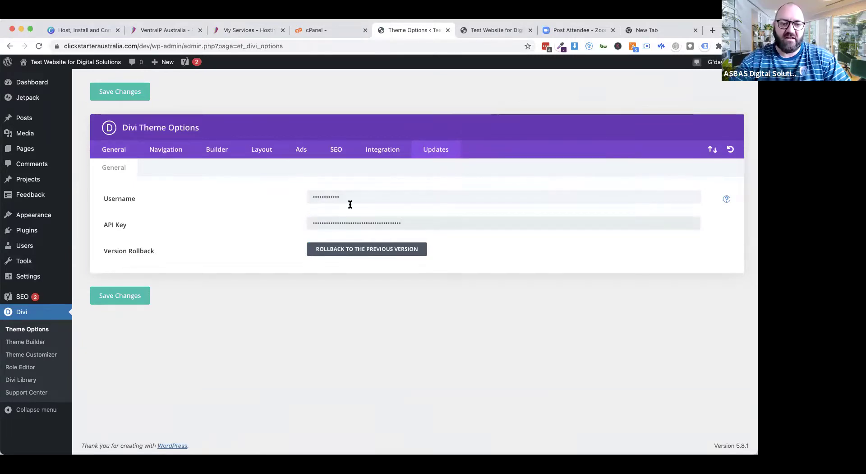
left_click(126, 298)
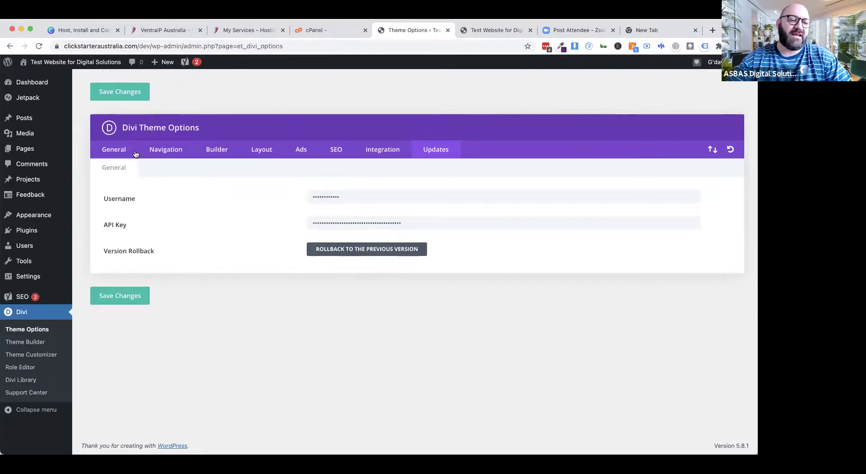
mouse_move(51, 141)
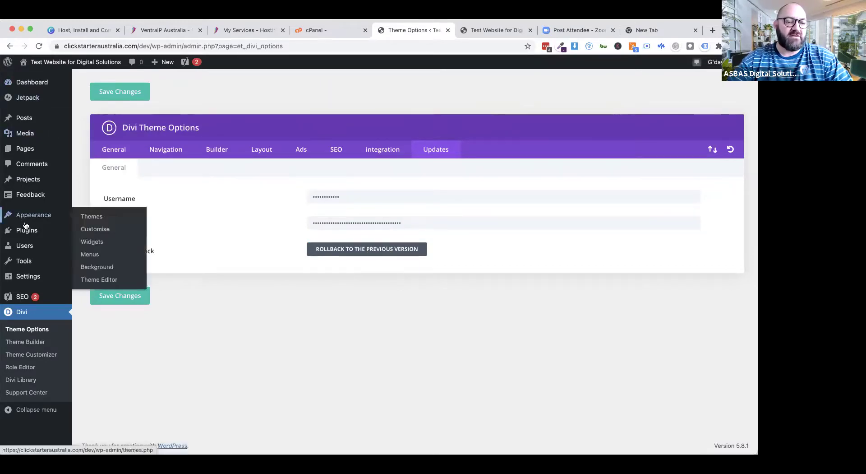
Step: Update the Divi theme to its new version from the Appearance > Themes list
mouse_move(29, 219)
left_click(83, 217)
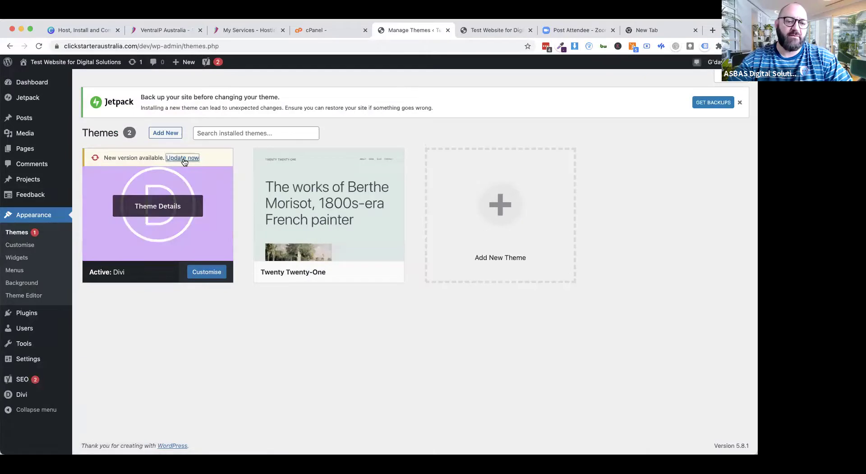
left_click(182, 158)
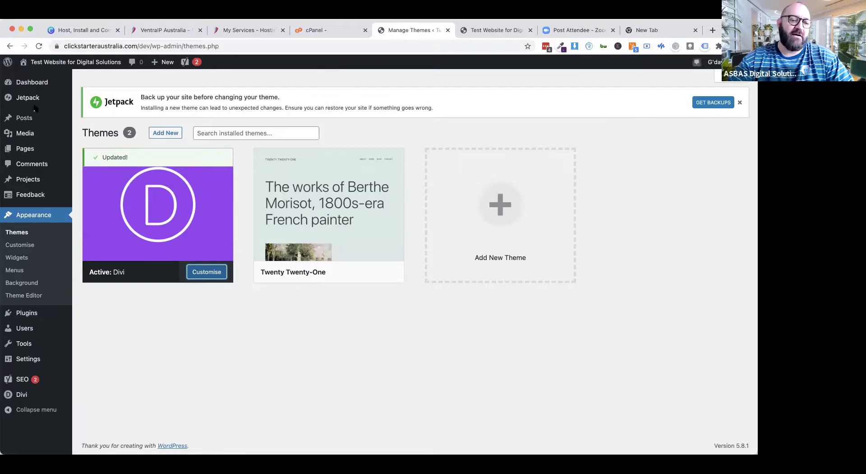
Step: Bulk-trash the Privacy Policy and Sample Page, then start a new page
left_click(24, 149)
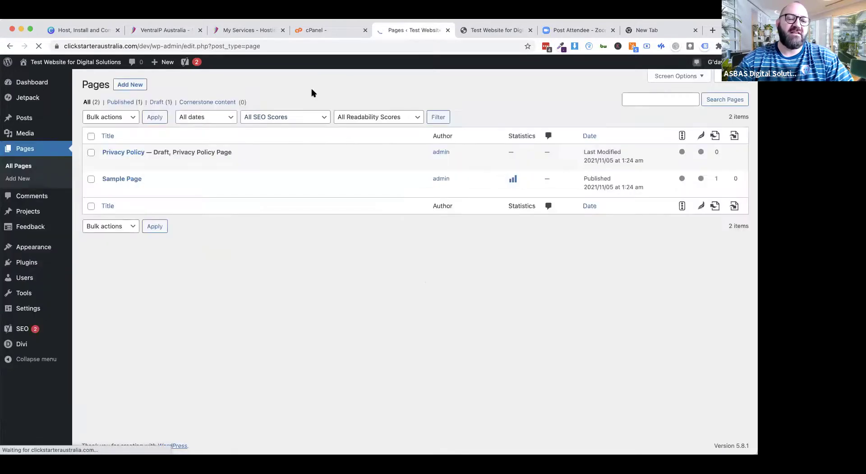
left_click(91, 137)
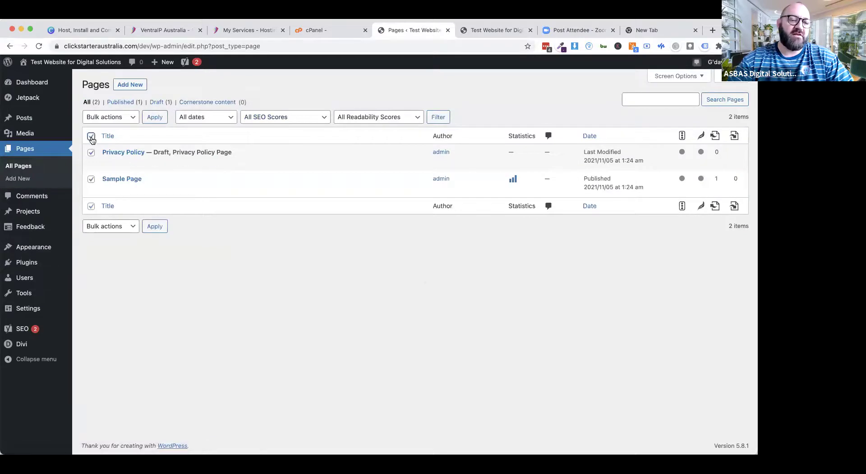
left_click(113, 117)
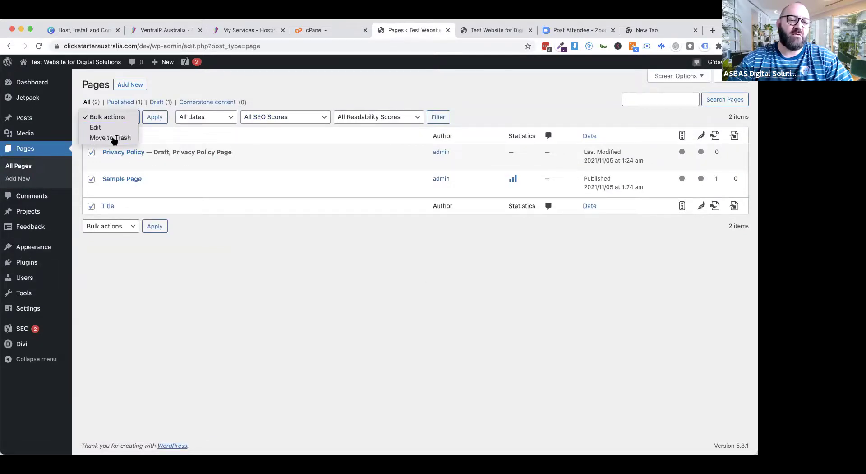
left_click(113, 137)
left_click(155, 118)
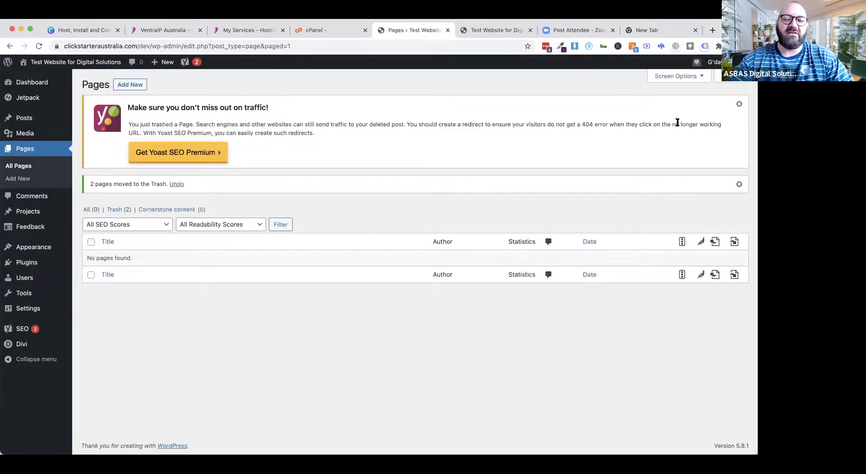
left_click(739, 104)
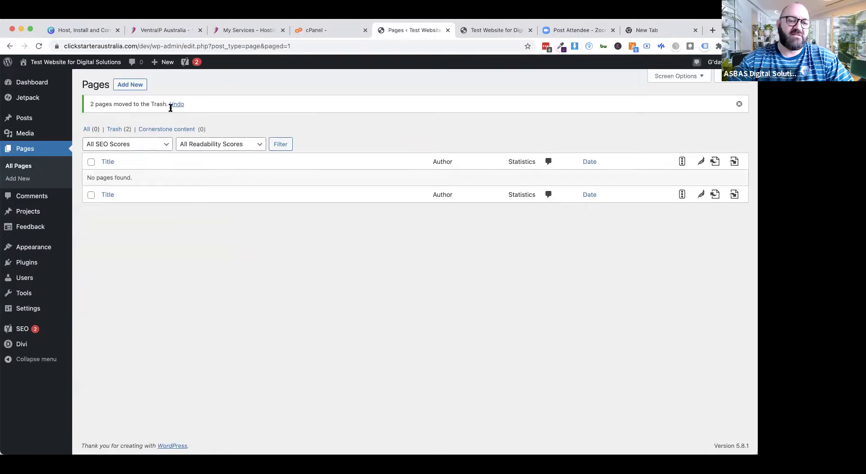
left_click(136, 85)
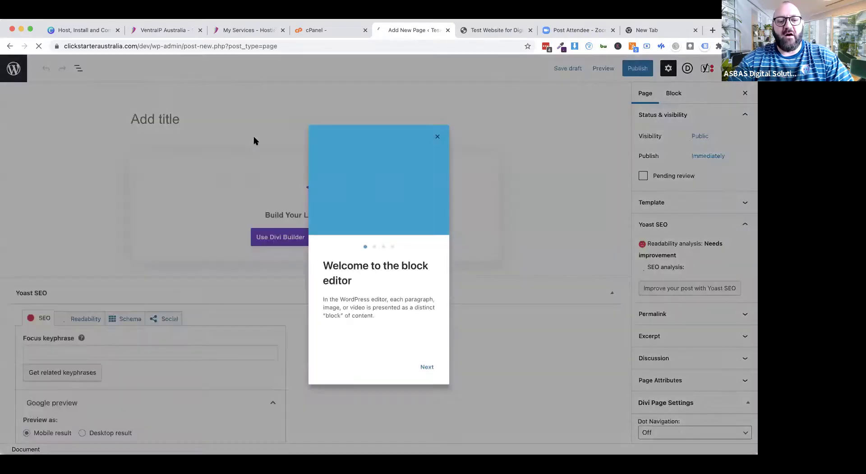
Step: Title the new page 'Home' and switch it to the Divi Builder
left_click(438, 136)
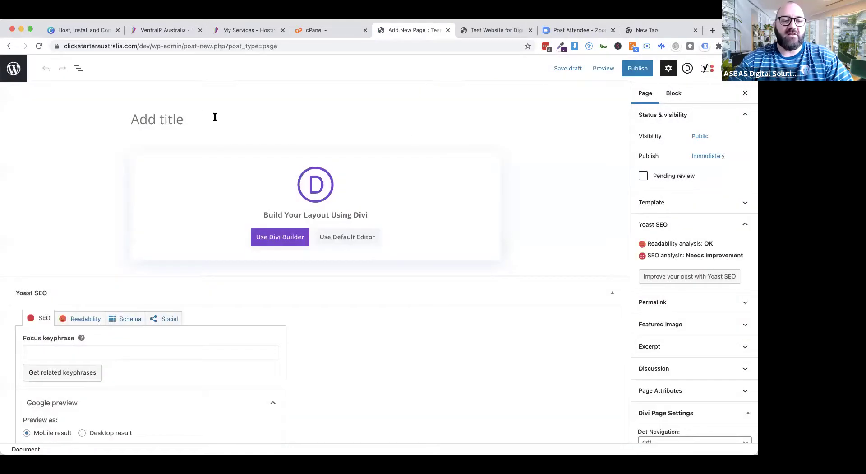
type("Home")
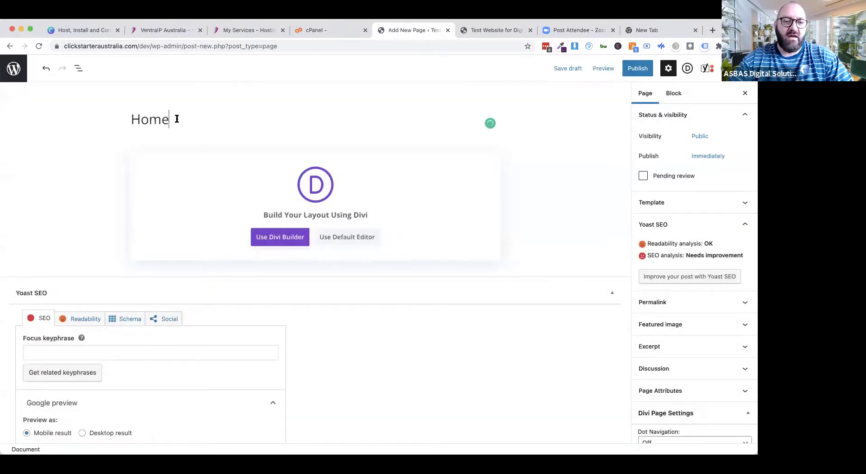
left_click(285, 242)
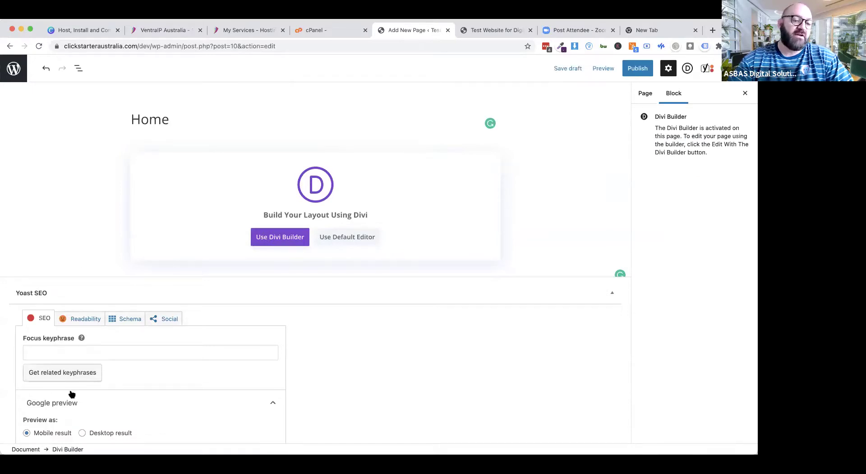
scroll(72, 393, "down", 2)
scroll(71, 393, "up", 1)
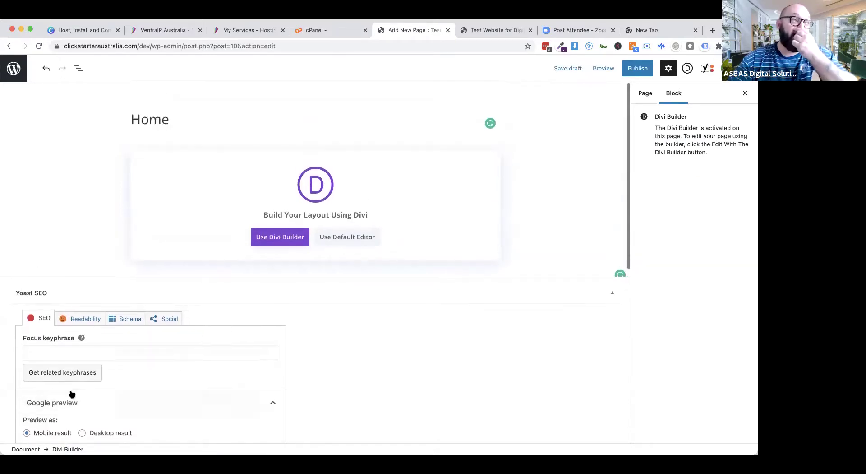
scroll(72, 393, "down", 3)
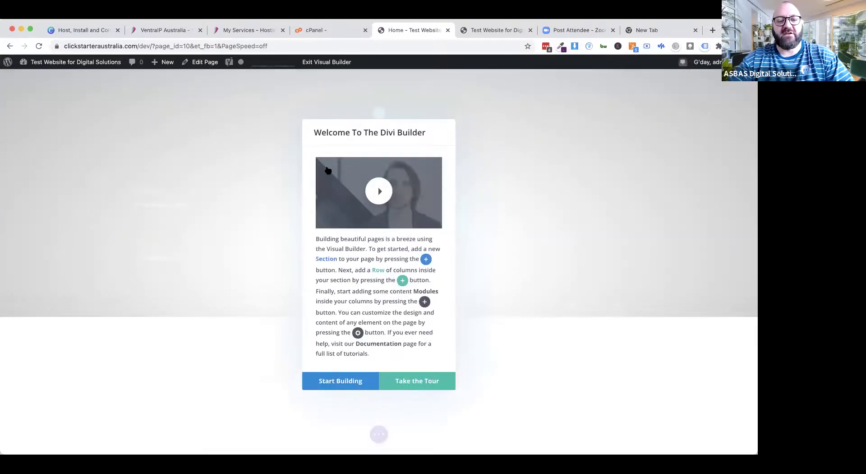
Step: Start building the Home page and browse the premade layouts in Load From Library
left_click(346, 383)
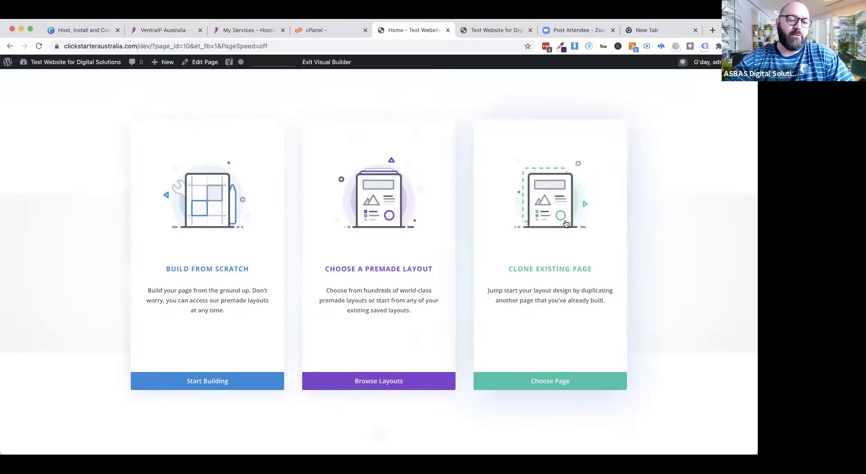
left_click(378, 383)
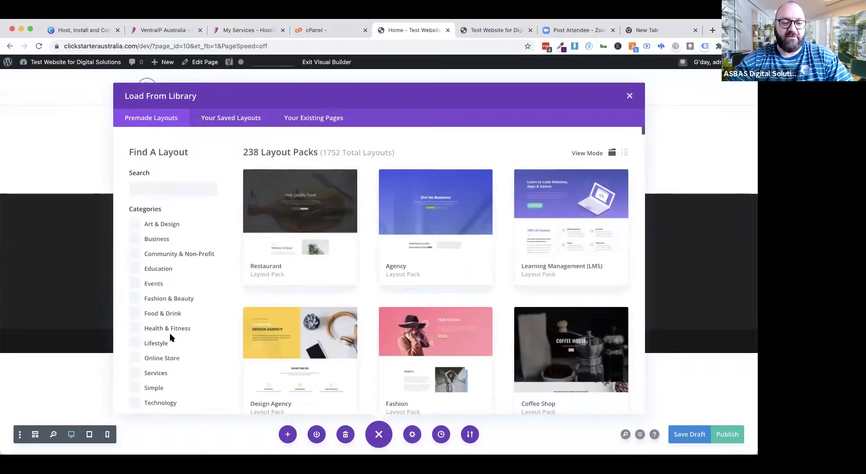
Step: Filter premade layouts to Online Store and open the Ice Cream Shop layout pack
scroll(171, 338, "down", 1)
left_click(137, 318)
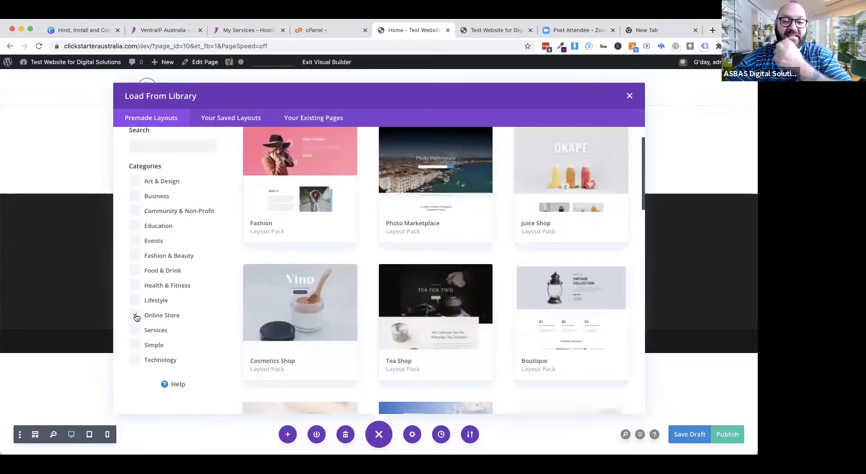
scroll(427, 332, "down", 2)
scroll(427, 332, "down", 4)
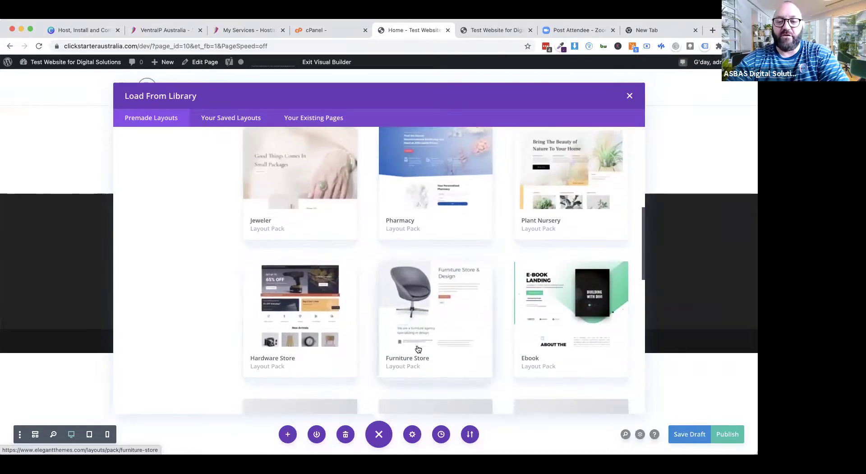
scroll(418, 348, "down", 3)
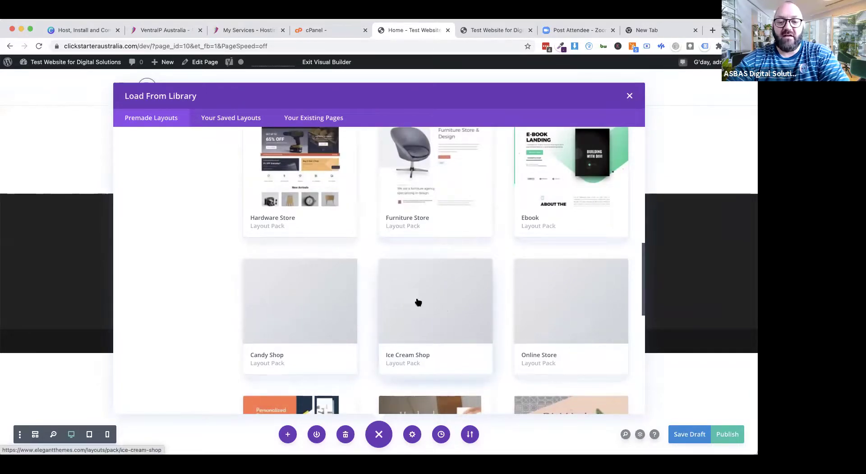
left_click(448, 306)
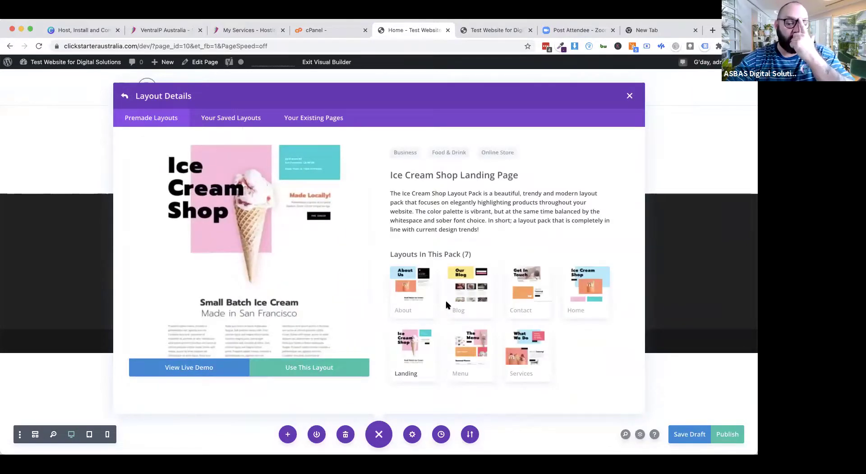
Step: Preview all seven Ice Cream Shop layouts, then open the Services layout's live demo
left_click(418, 291)
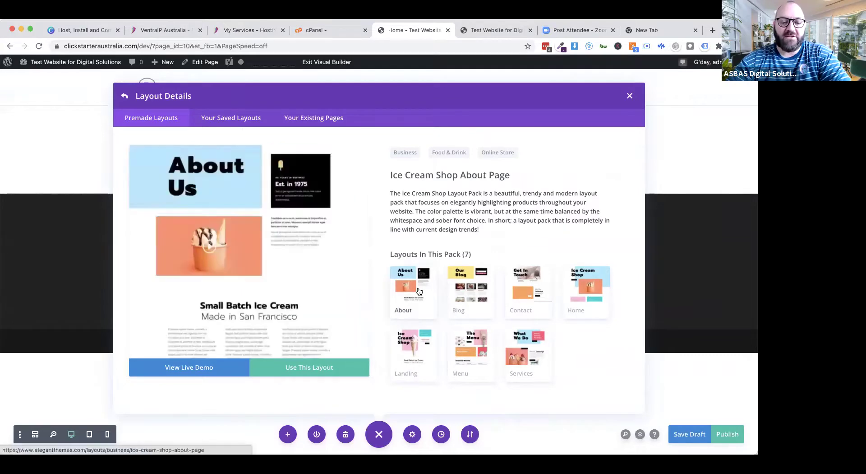
left_click(483, 294)
left_click(533, 291)
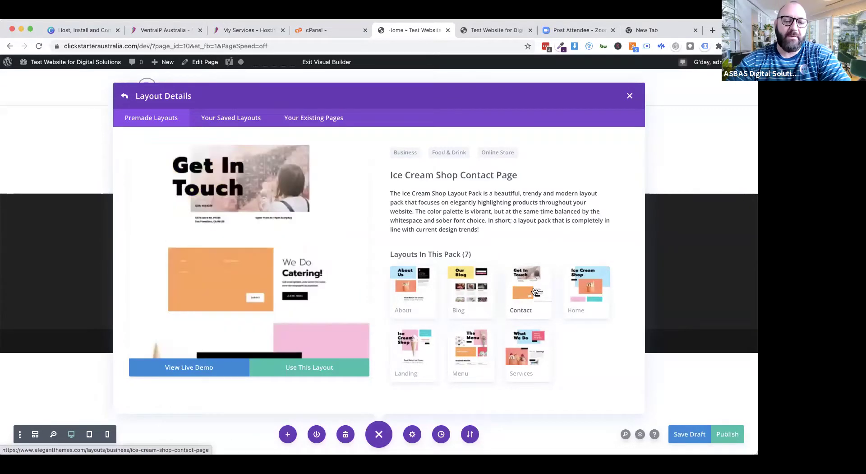
left_click(586, 292)
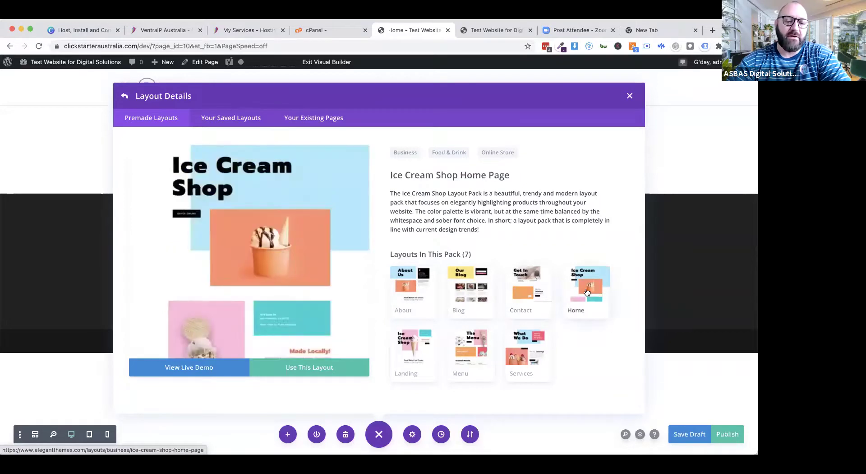
left_click(408, 351)
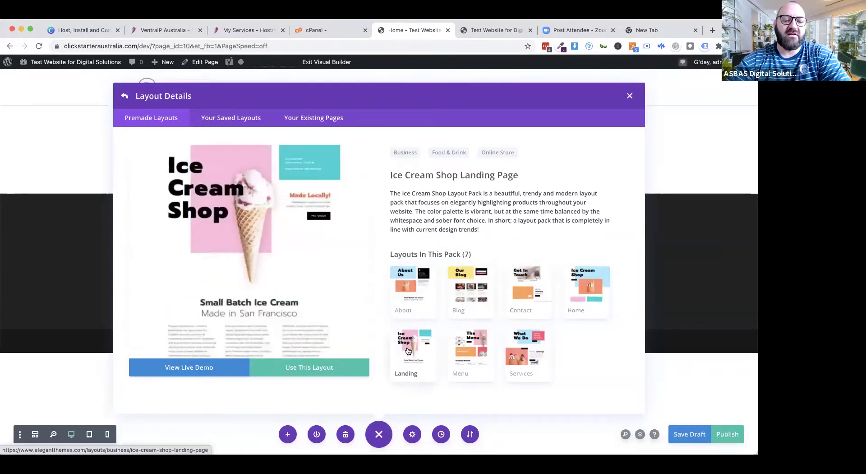
left_click(464, 352)
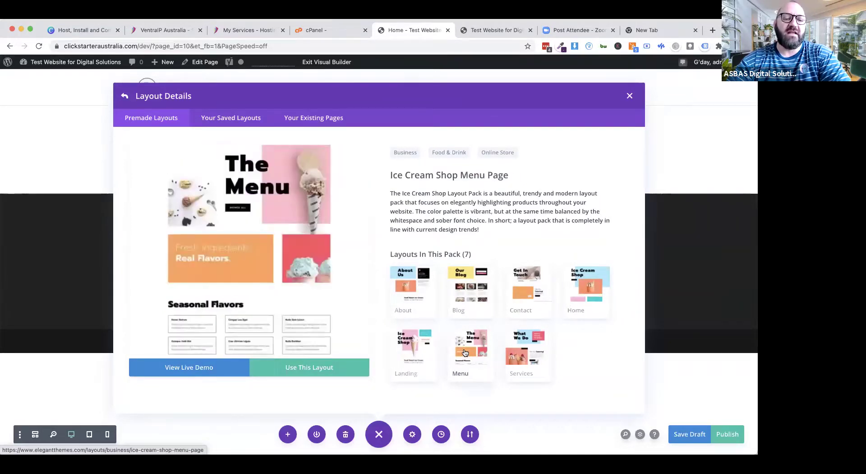
left_click(535, 349)
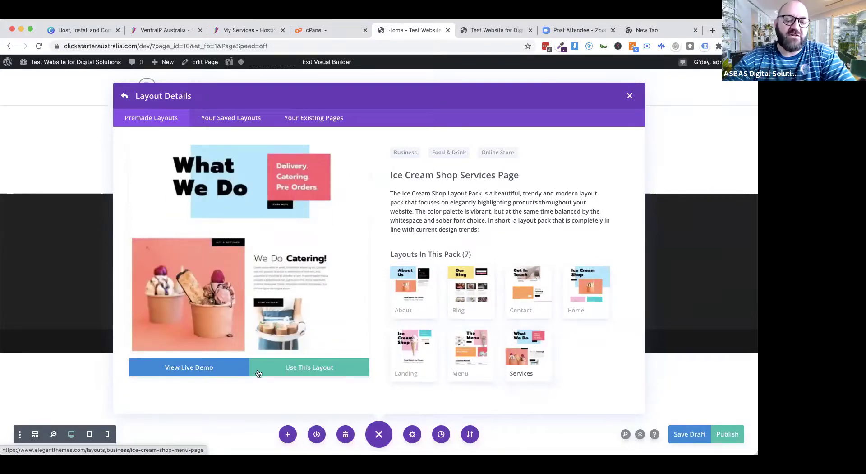
left_click(189, 371)
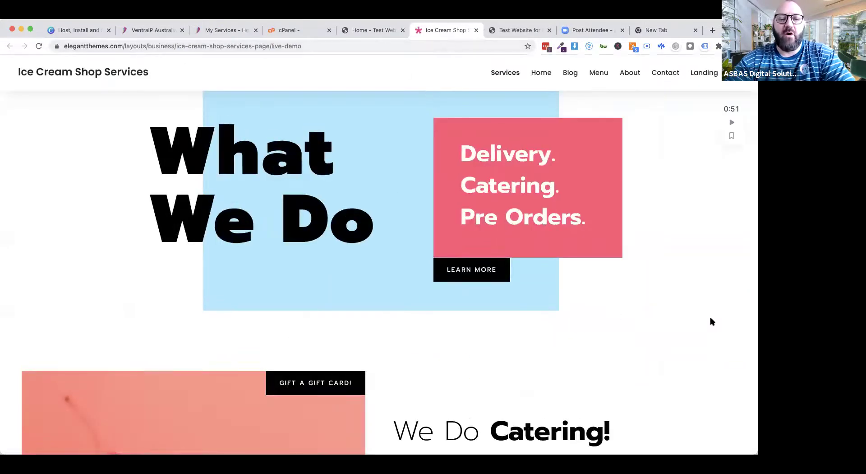
Step: Scroll through the demo's Services and Home pages, then close the demo tab with Cmd+W
scroll(712, 321, "down", 15)
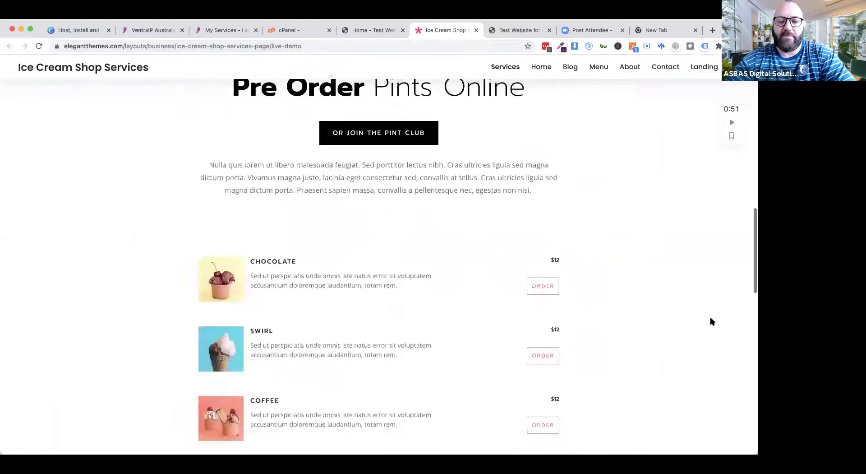
scroll(710, 316, "down", 5)
scroll(710, 316, "up", 20)
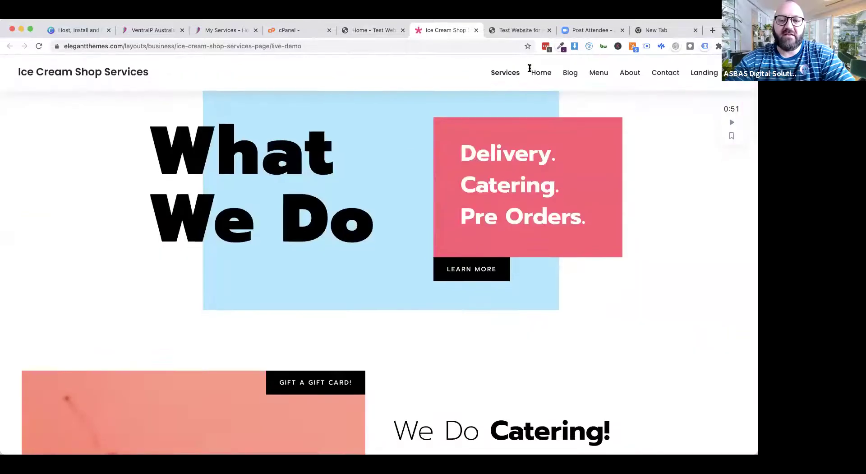
left_click(538, 75)
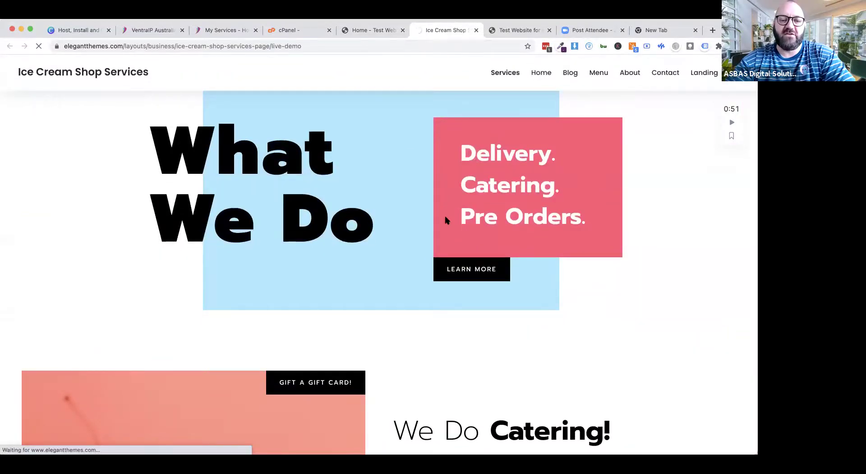
scroll(382, 279, "down", 3)
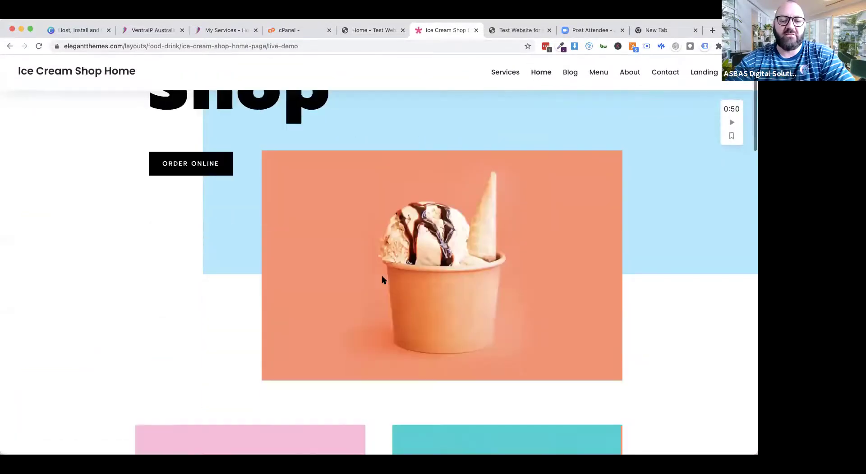
scroll(382, 280, "down", 10)
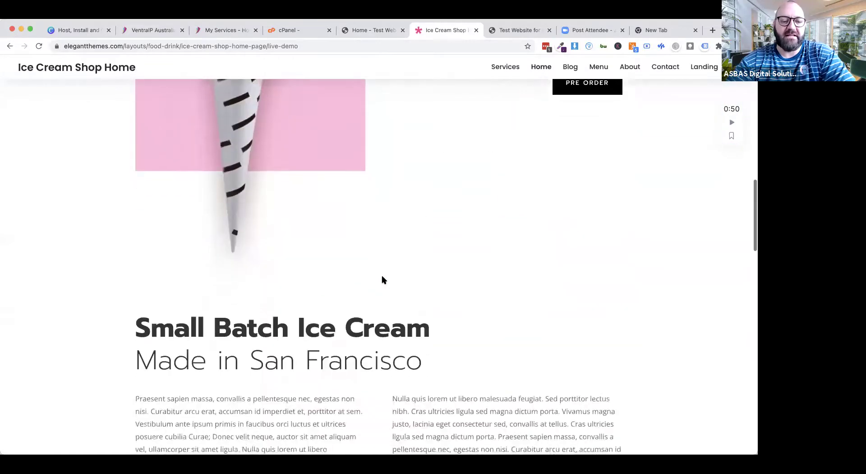
scroll(381, 280, "up", 15)
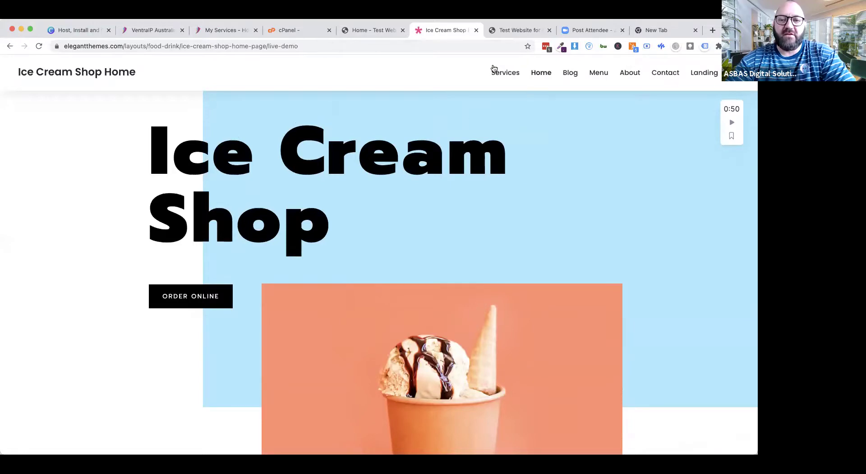
key("super+w")
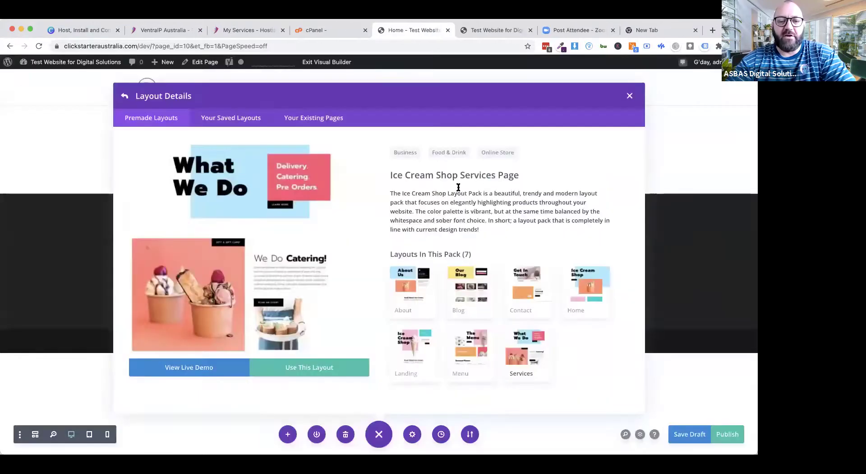
Step: Go back from the Ice Cream Shop pack and open the Essential Oils layout pack's details
left_click(125, 97)
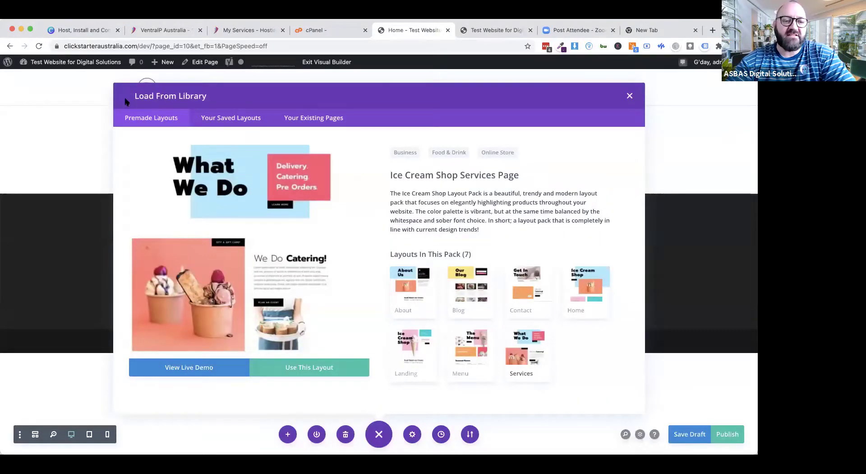
scroll(434, 315, "down", 2)
scroll(434, 315, "down", 8)
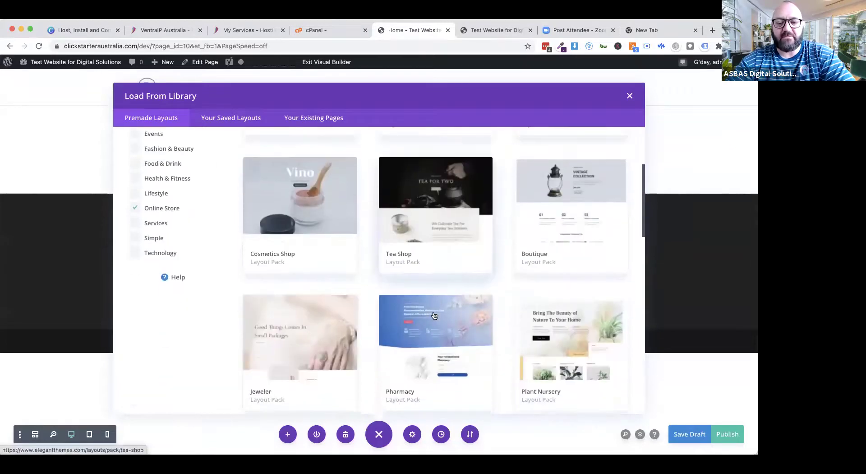
scroll(434, 315, "down", 8)
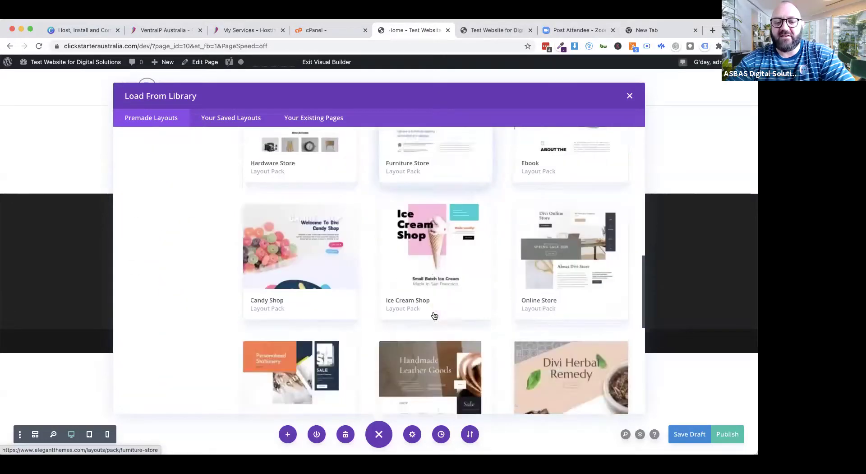
scroll(434, 314, "down", 3)
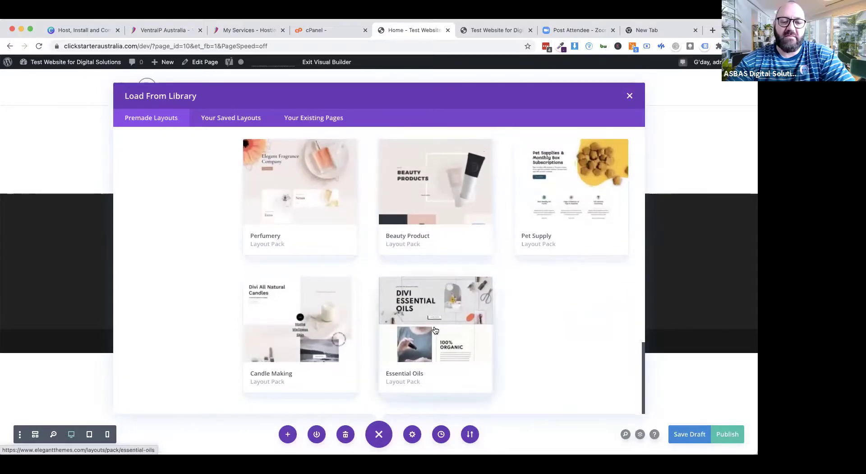
left_click(414, 305)
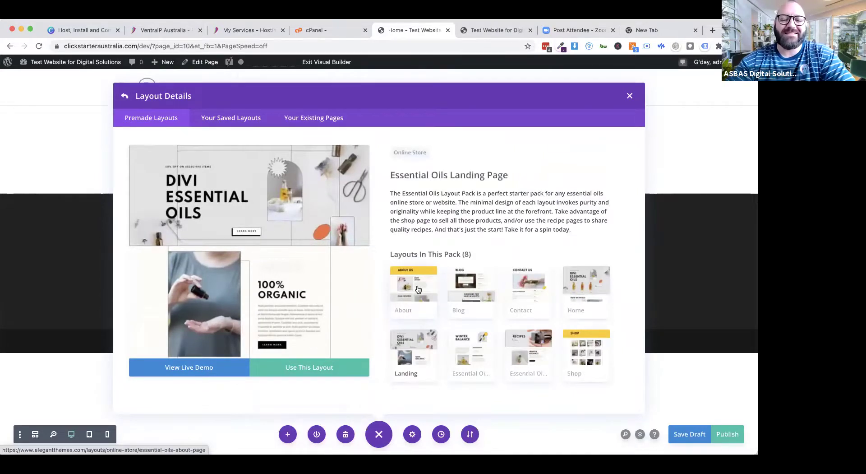
Step: Compare the Essential Oils Home, Contact, Blog, Landing, Recipe, Recipes and Shop layouts, then apply Home
left_click(564, 294)
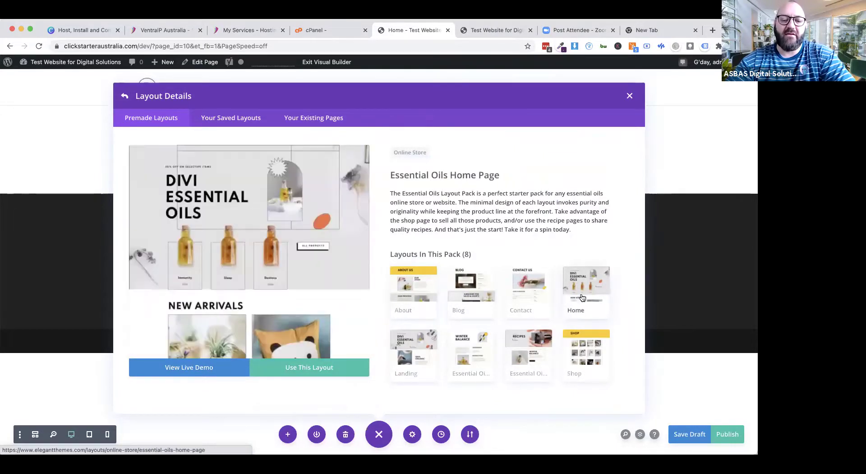
left_click(515, 293)
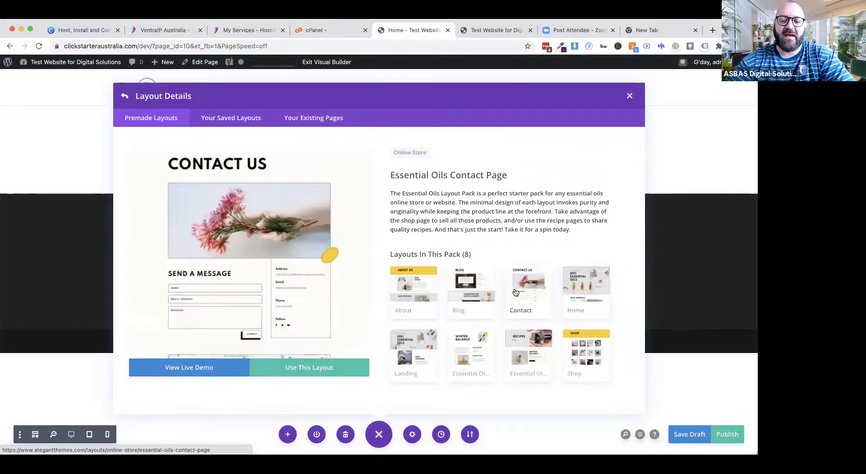
left_click(451, 300)
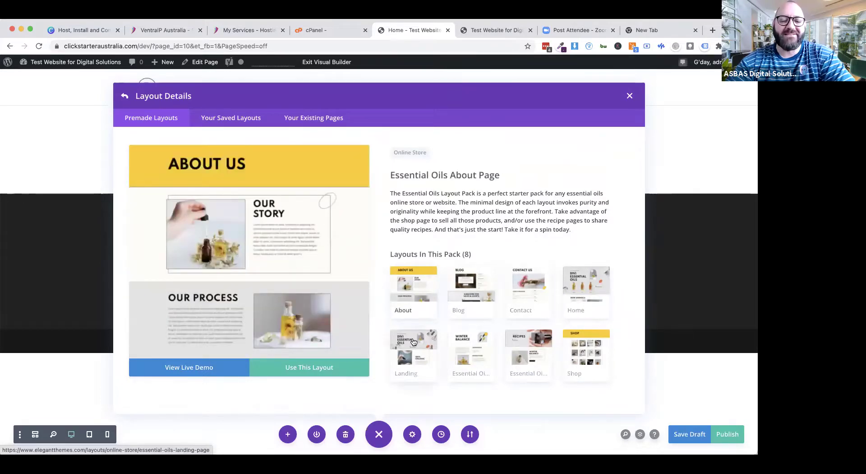
left_click(414, 342)
left_click(463, 352)
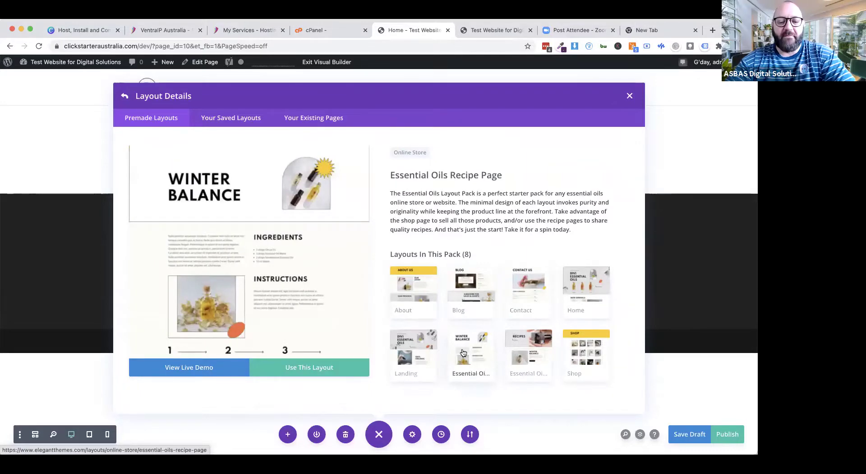
left_click(522, 357)
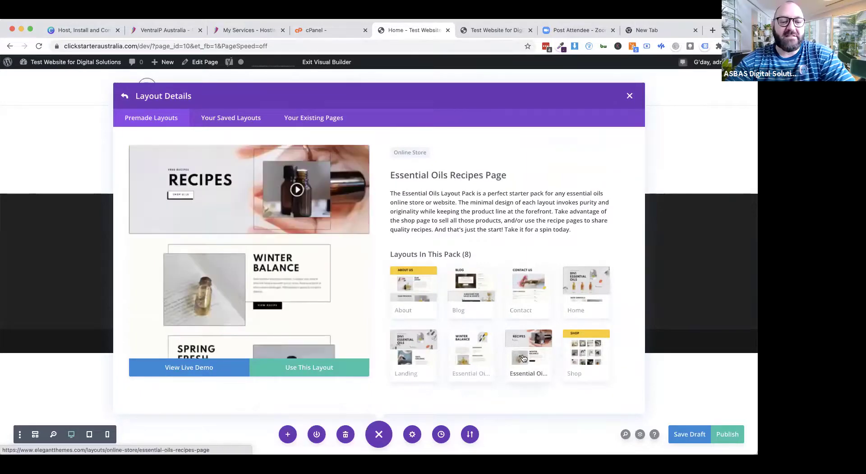
left_click(589, 362)
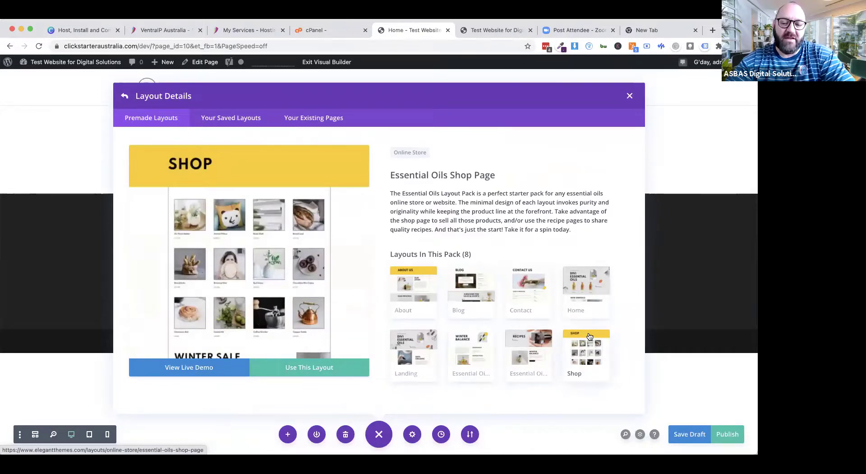
left_click(584, 287)
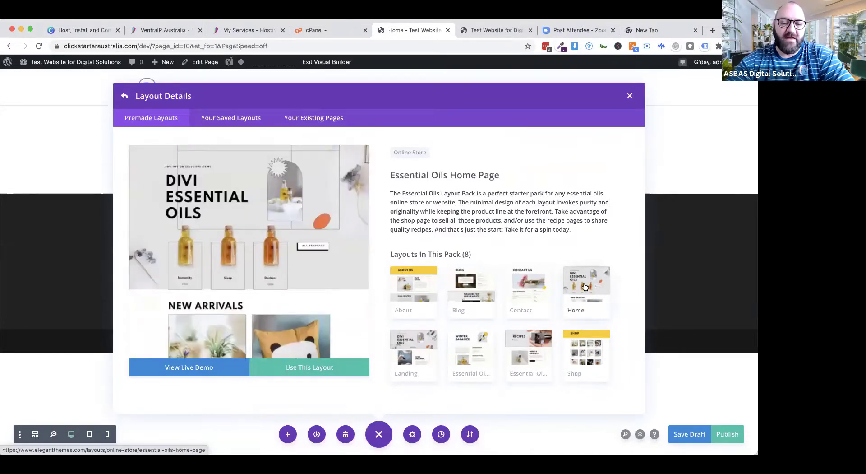
left_click(300, 369)
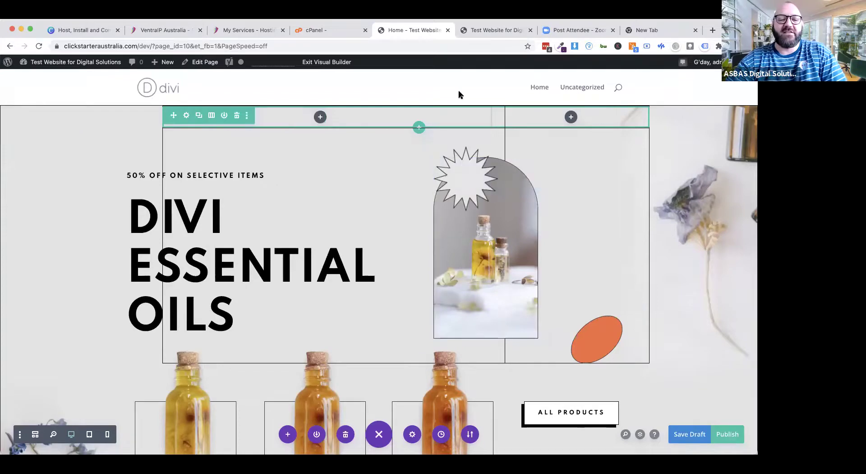
Step: Scroll the Essential Oils home page down to the 30% off Winter Sale section
scroll(633, 240, "down", 5)
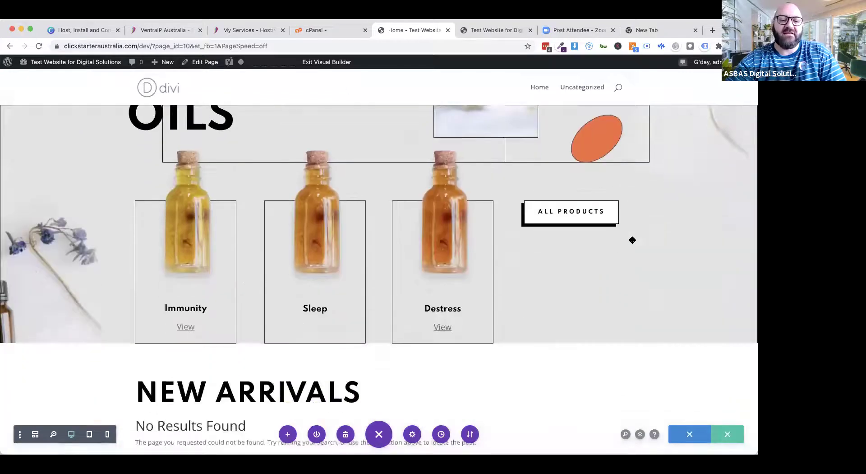
mouse_move(321, 198)
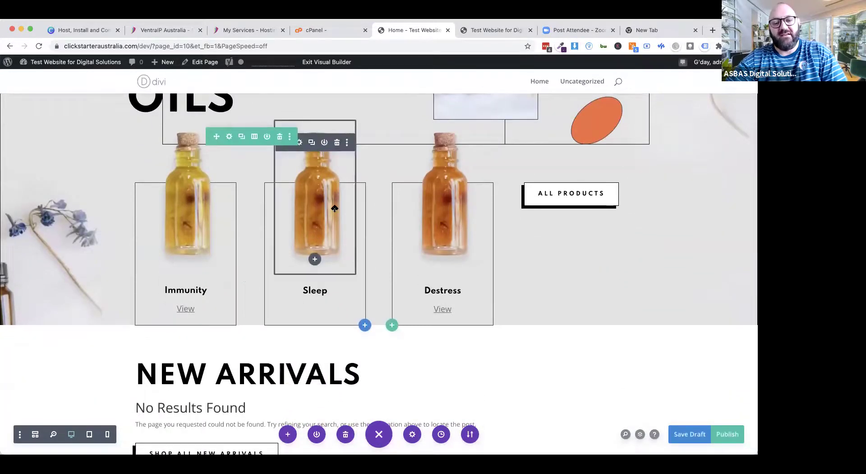
scroll(629, 313, "down", 7)
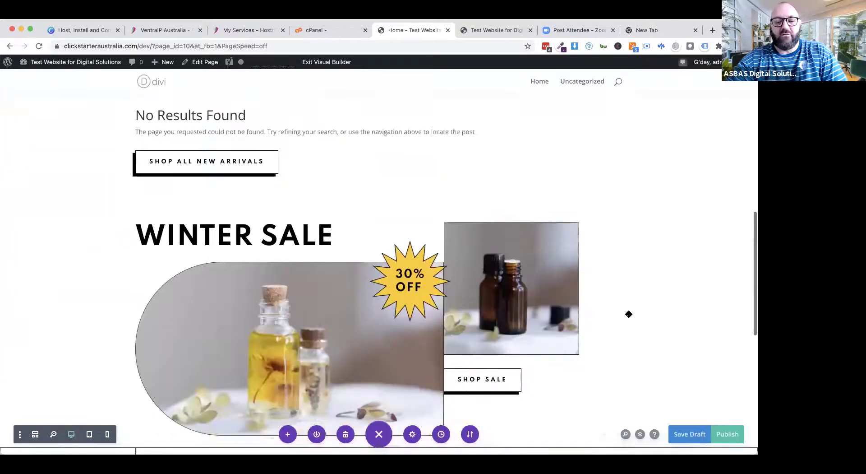
scroll(629, 314, "down", 4)
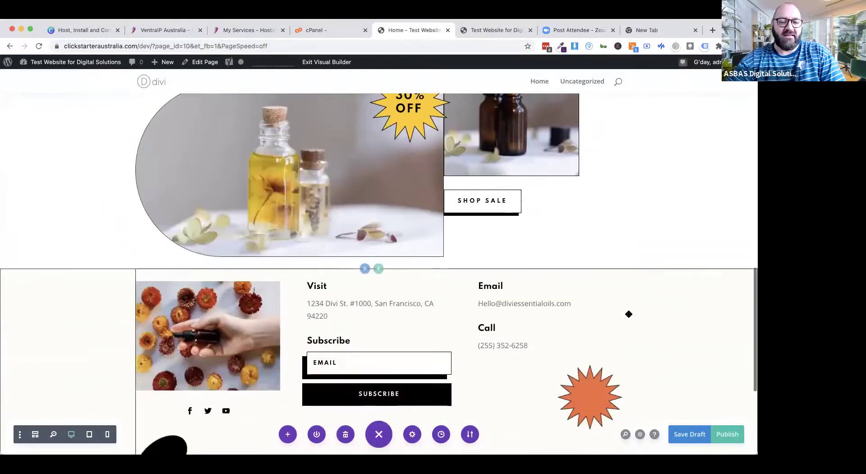
scroll(629, 314, "up", 2)
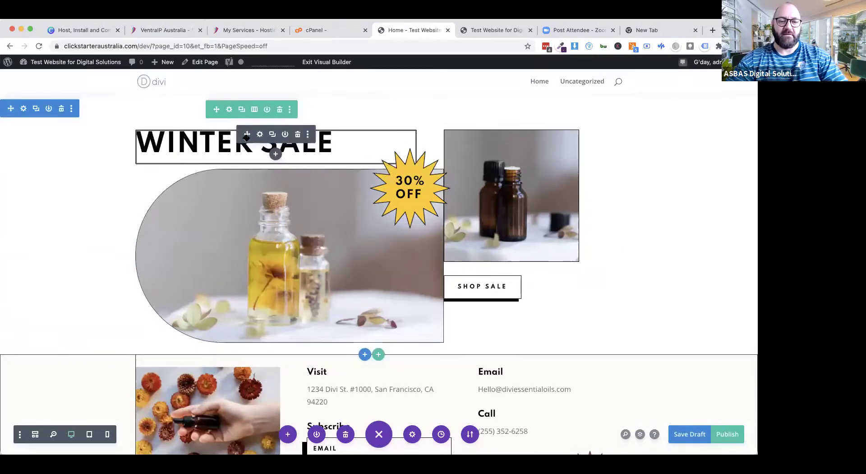
Step: Edit the sale heading text module, replacing 'Winter' with 'Spring' and saving
left_click(260, 134)
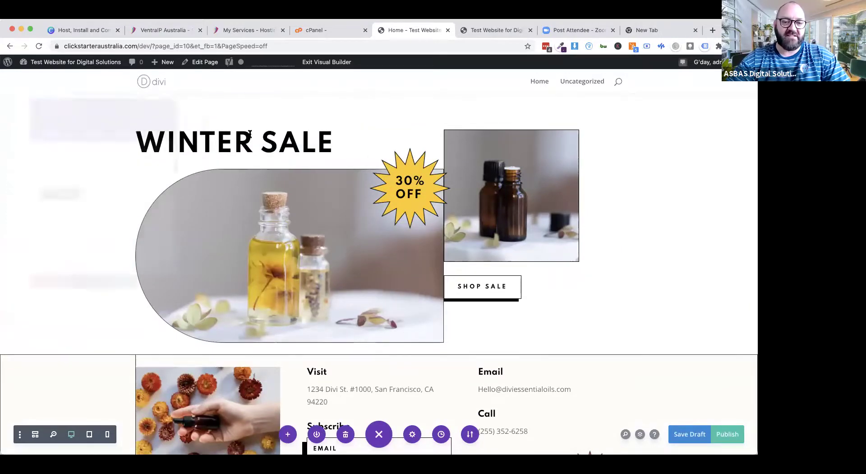
double_click(53, 261)
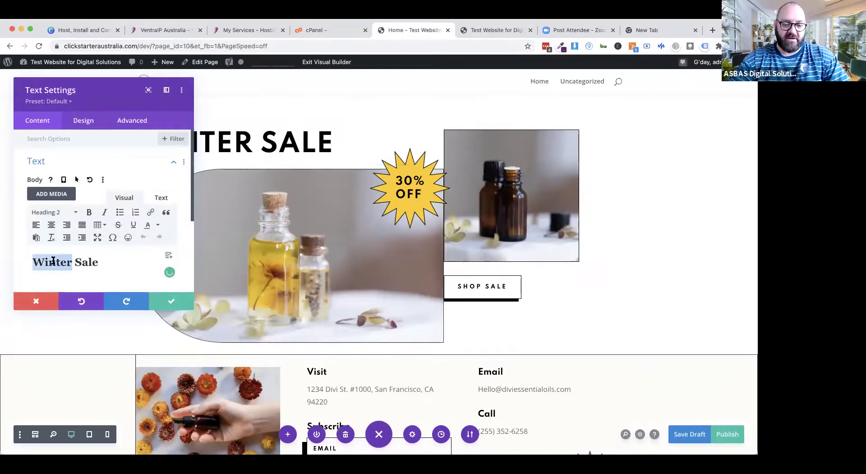
type("Spring")
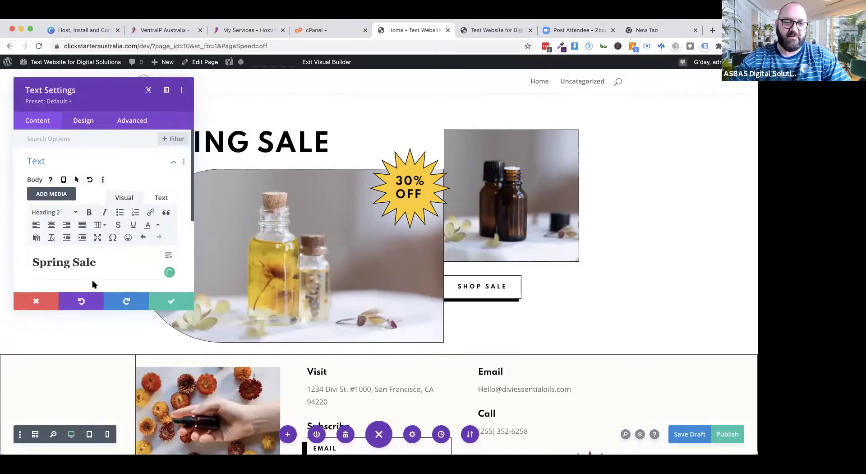
left_click(163, 301)
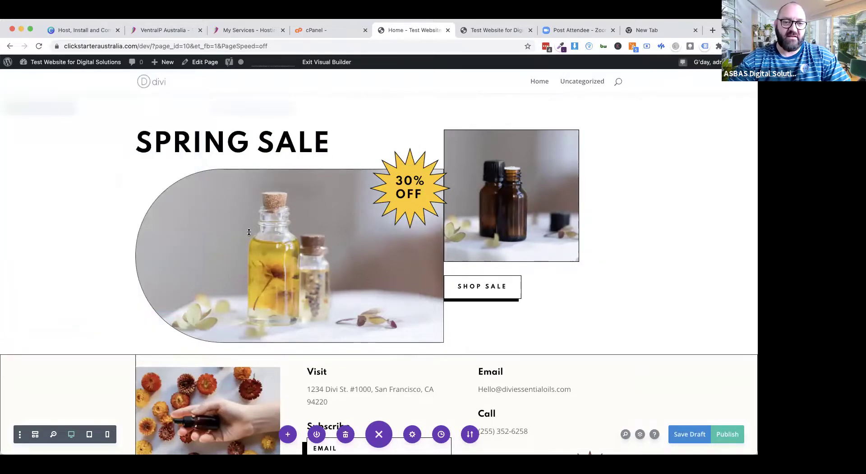
Step: Open the 30% OFF badge image settings and close them without changes
mouse_move(407, 176)
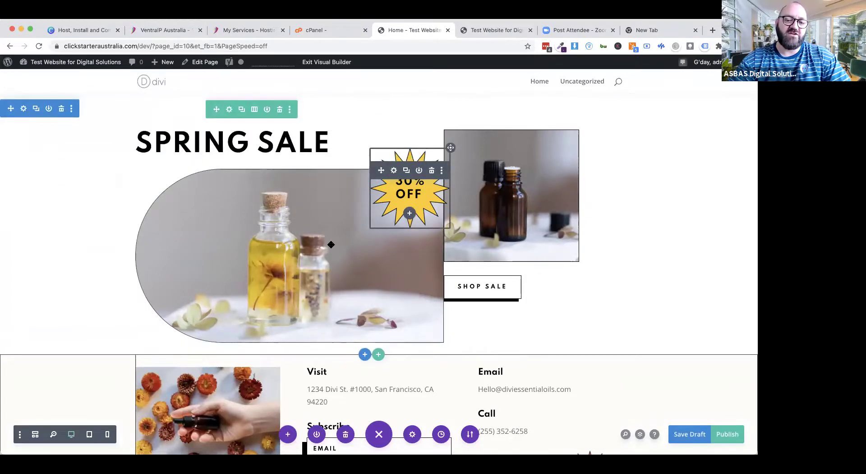
left_click(393, 171)
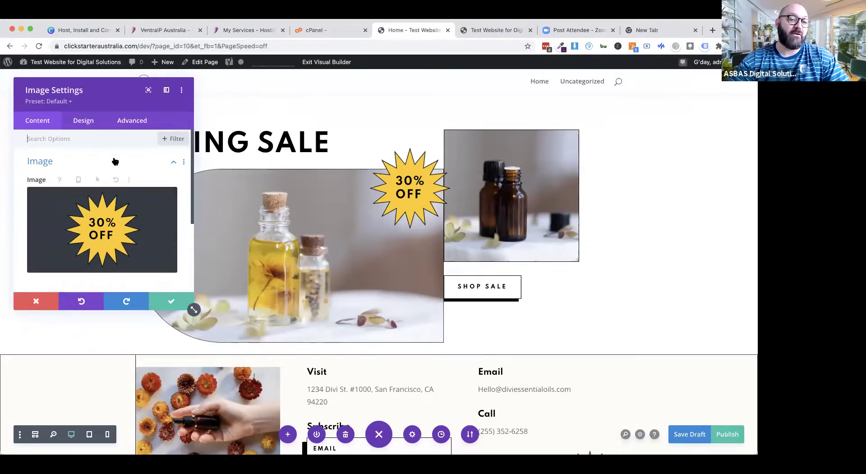
left_click(38, 304)
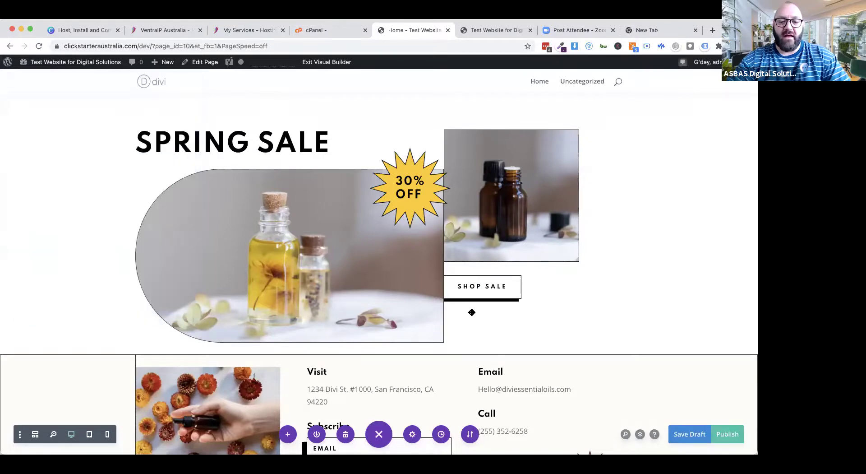
scroll(393, 320, "up", 2)
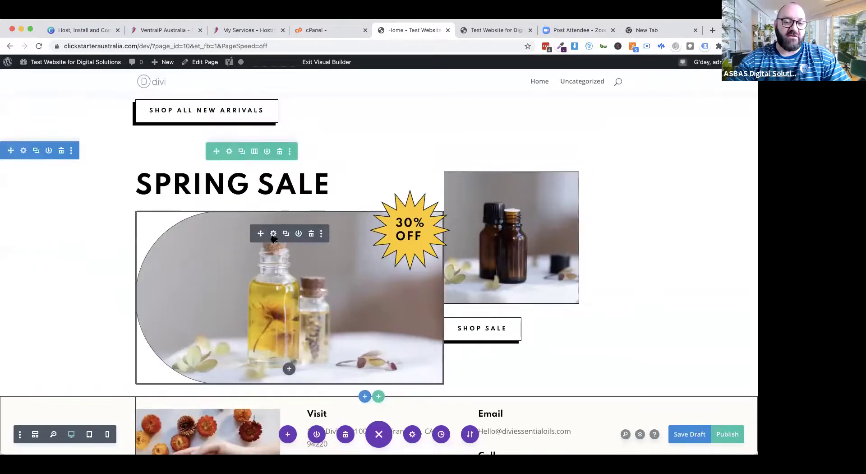
Step: Replace the large sale photo with the uploaded home-getknown-slide-1 image of a man at a laptop
left_click(273, 234)
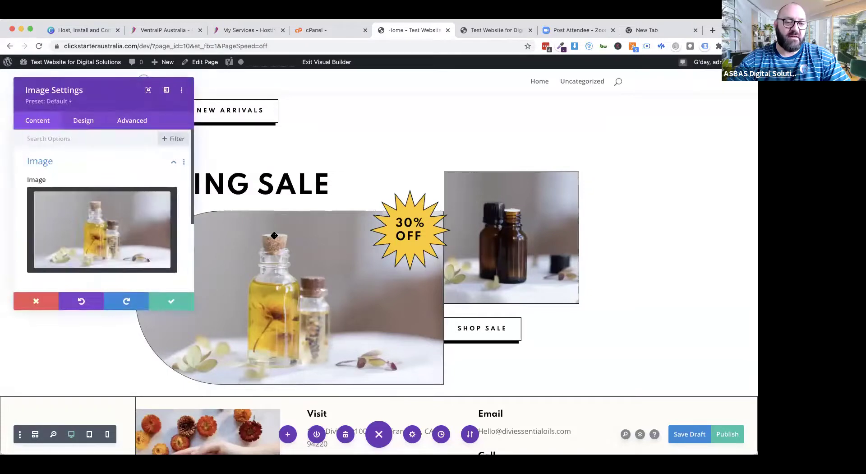
left_click(95, 235)
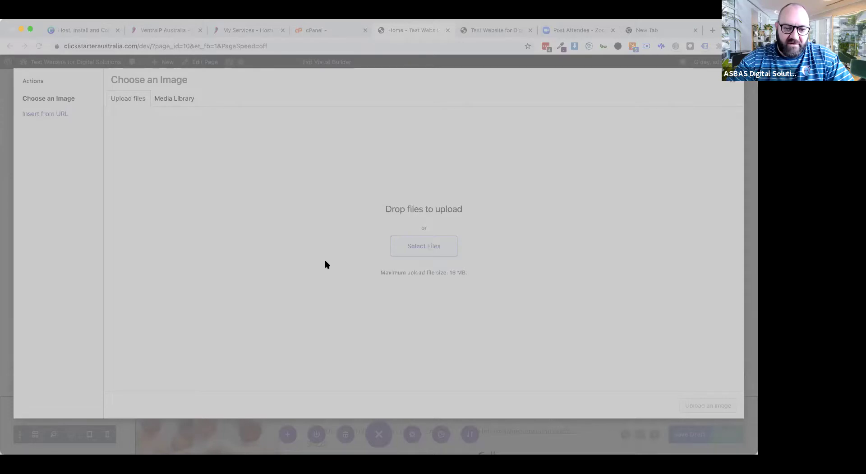
double_click(311, 193)
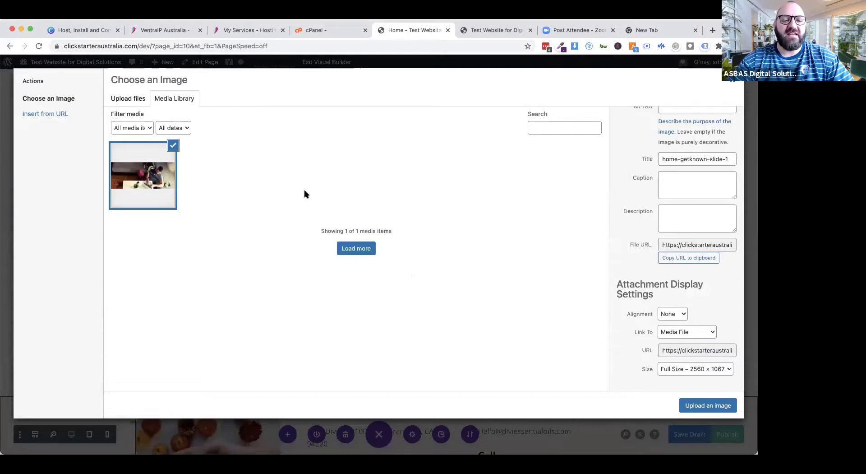
left_click(707, 405)
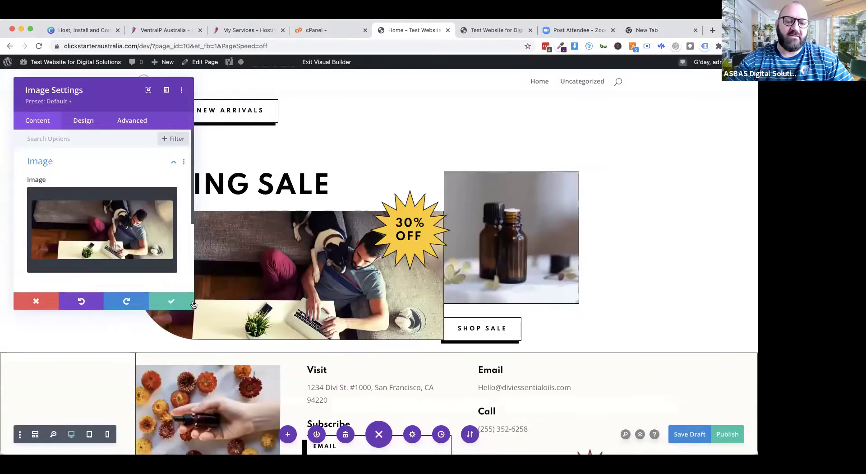
left_click(176, 301)
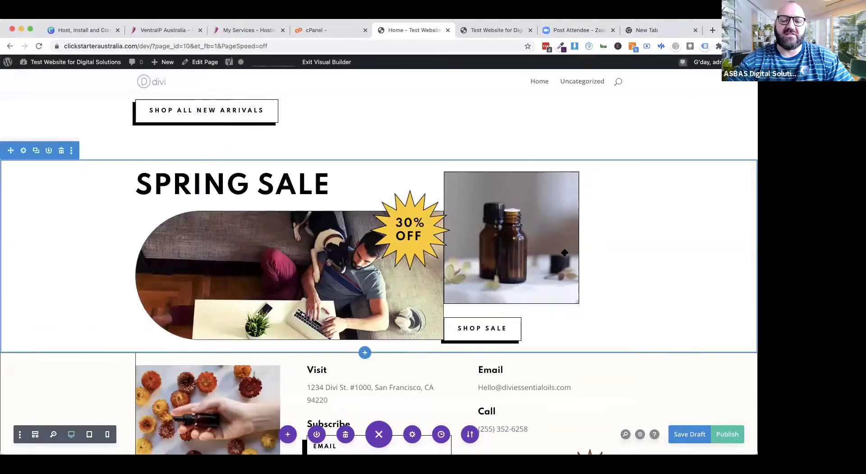
Step: Swap the small bottles image for the uploaded ntg-home.webp Northern Territory Business Growth Program graphic
left_click(495, 199)
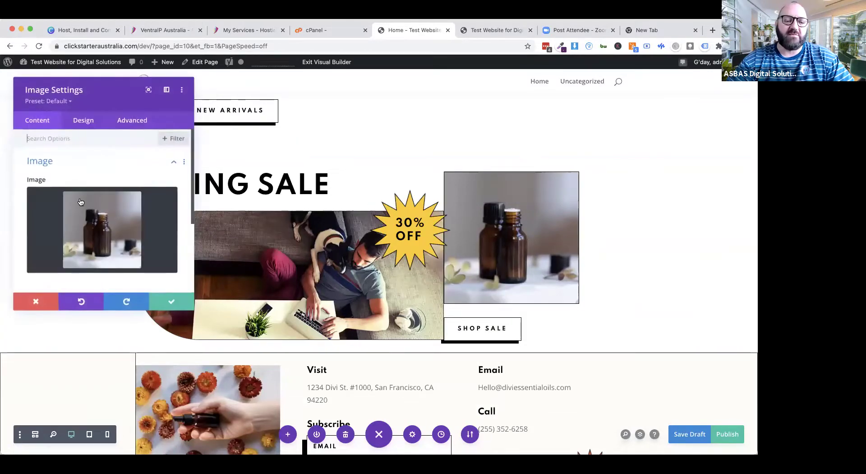
left_click(82, 202)
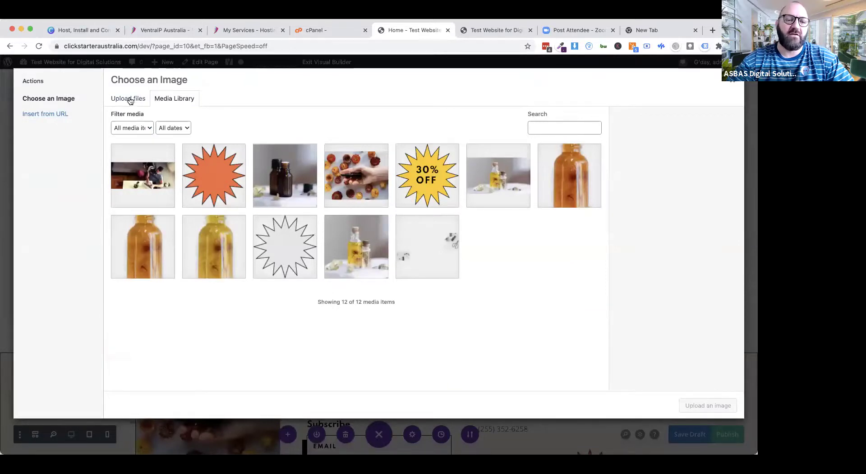
left_click(129, 99)
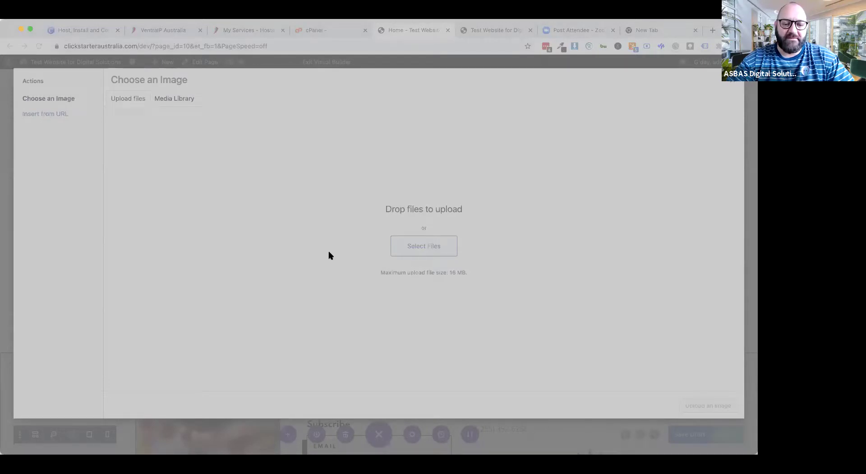
double_click(303, 212)
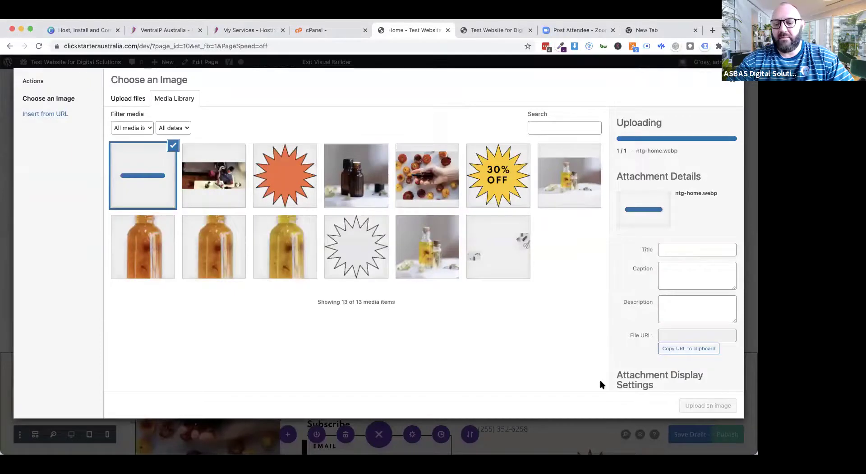
left_click(708, 405)
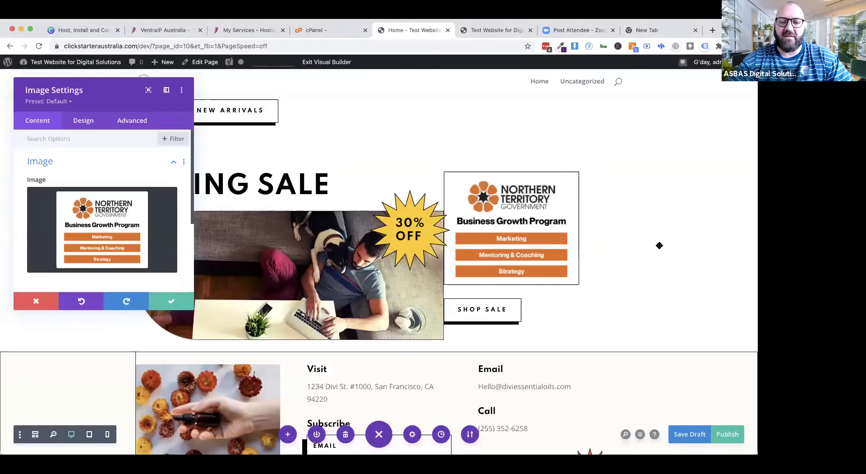
left_click(171, 301)
scroll(632, 288, "up", 3)
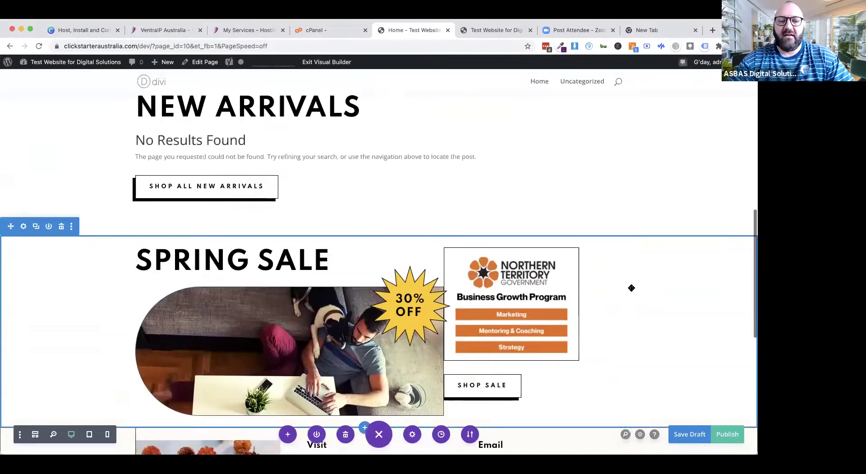
scroll(632, 288, "up", 3)
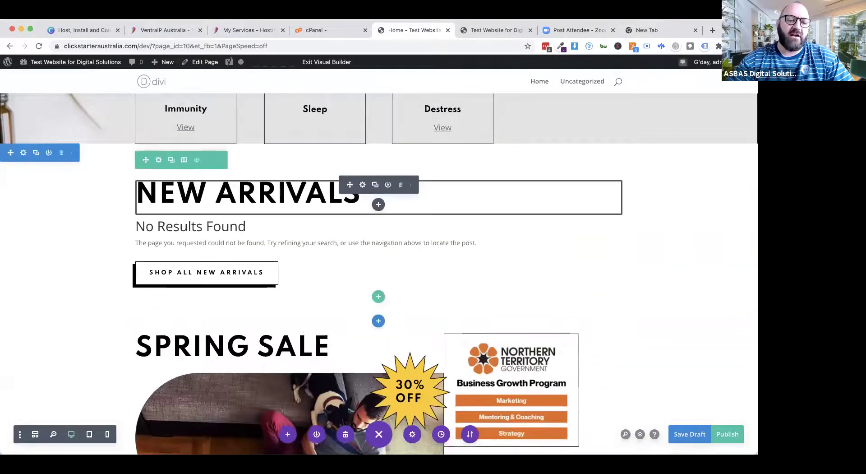
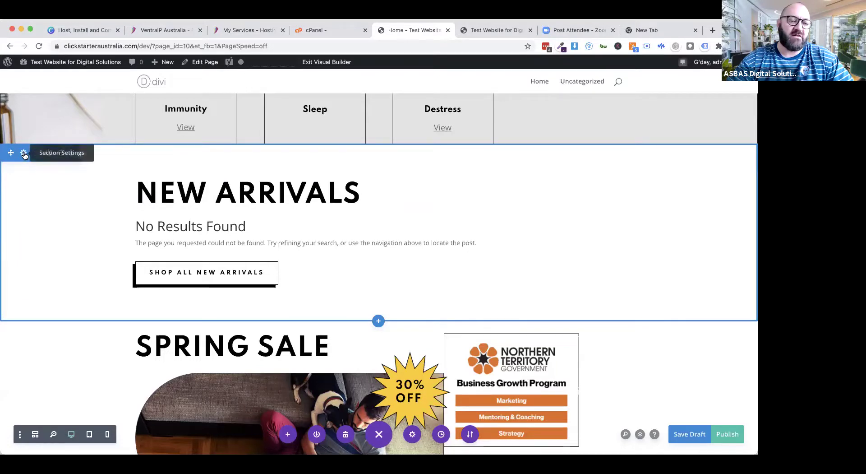
Step: Give the New Arrivals section a pale translucent purple background, rgba(131,0,233,0.19), and save it
left_click(24, 154)
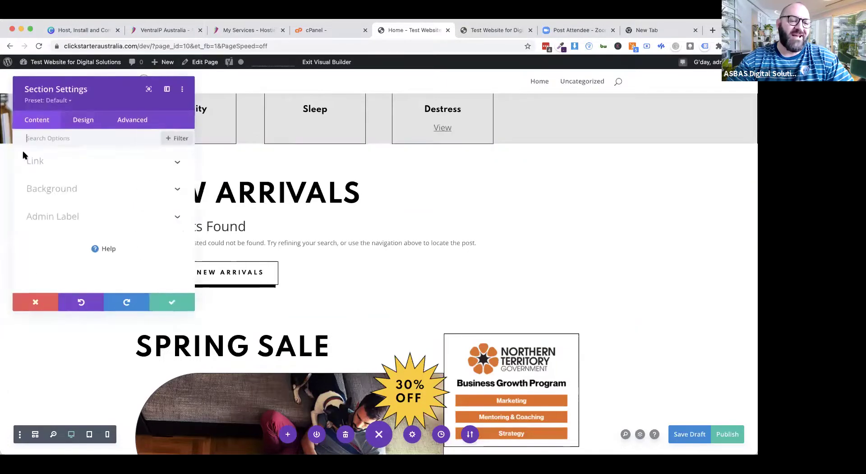
left_click(50, 190)
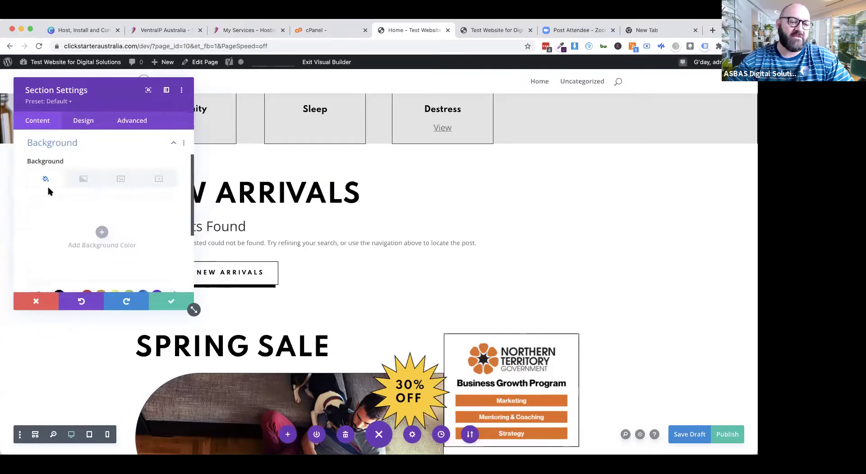
scroll(65, 245, "down", 2)
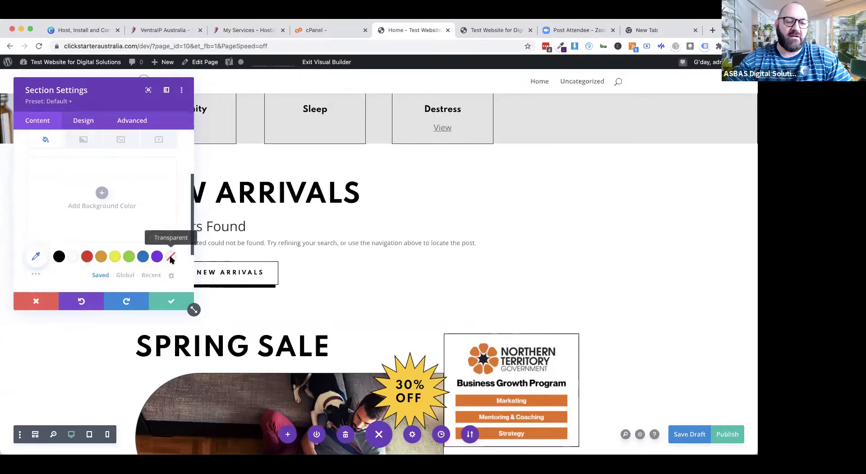
left_click(100, 258)
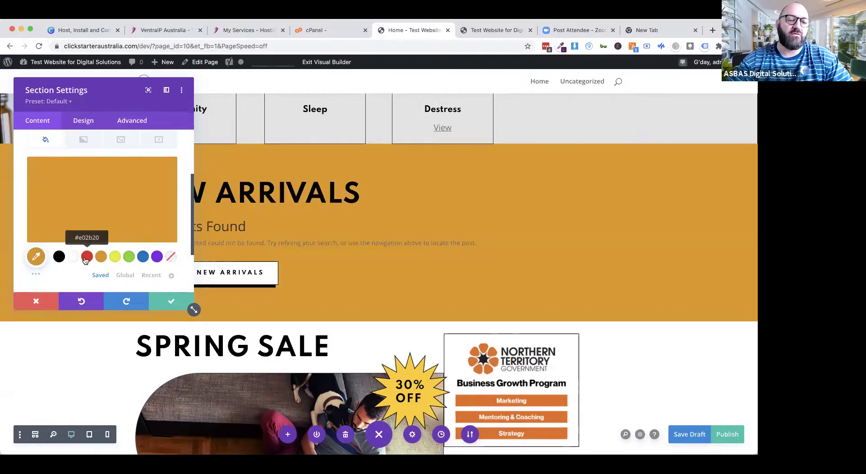
left_click(87, 257)
left_click(130, 258)
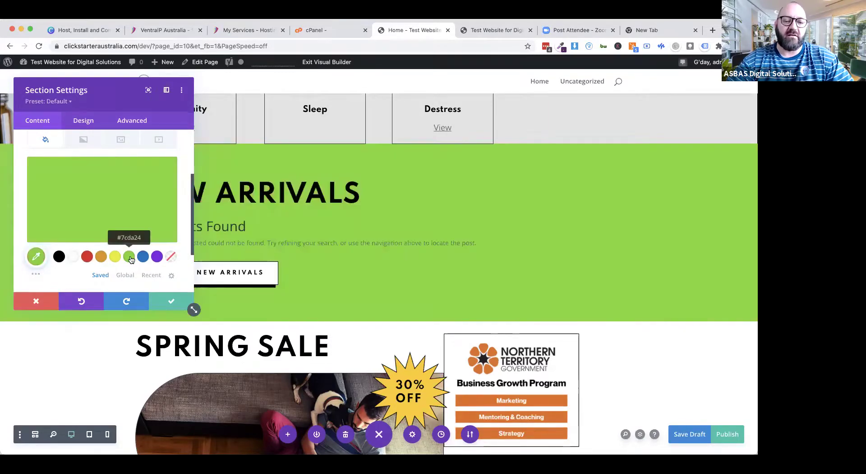
left_click(156, 262)
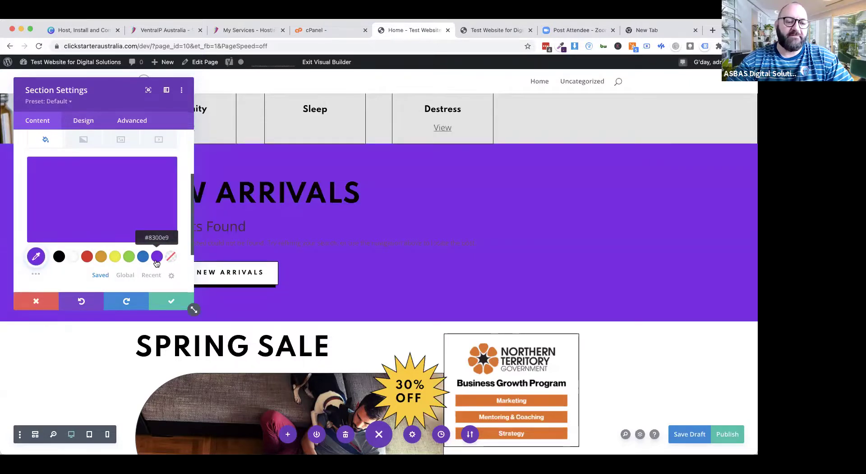
left_click(111, 203)
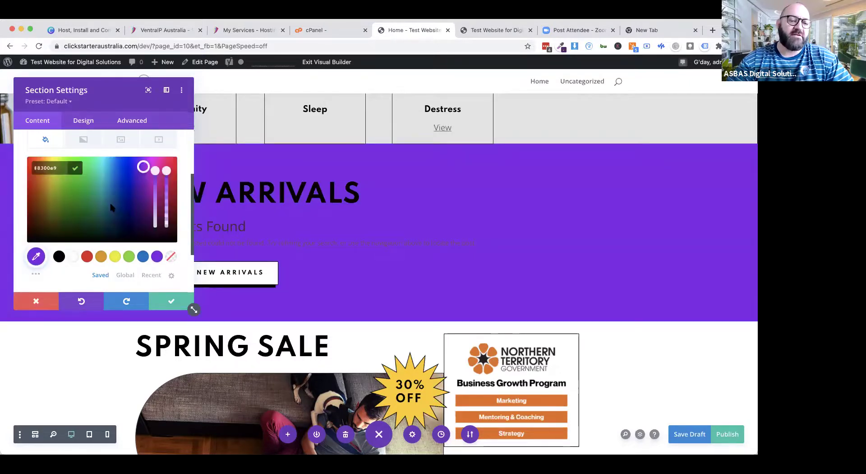
left_click_drag(166, 170, 165, 221)
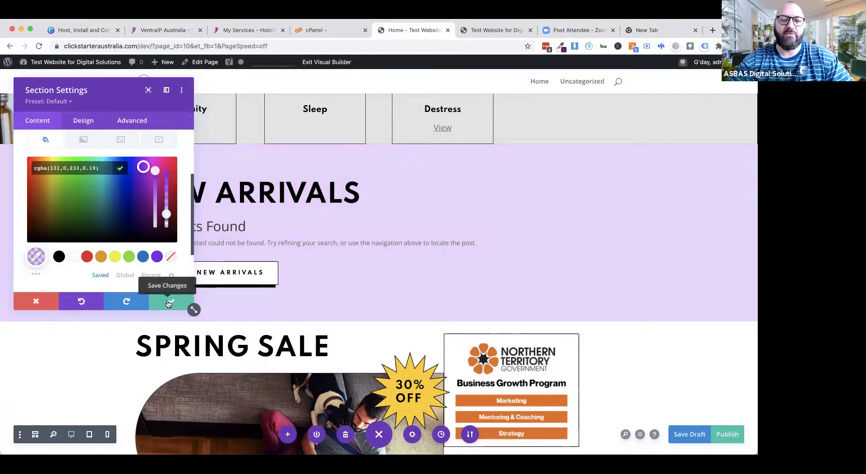
left_click(168, 303)
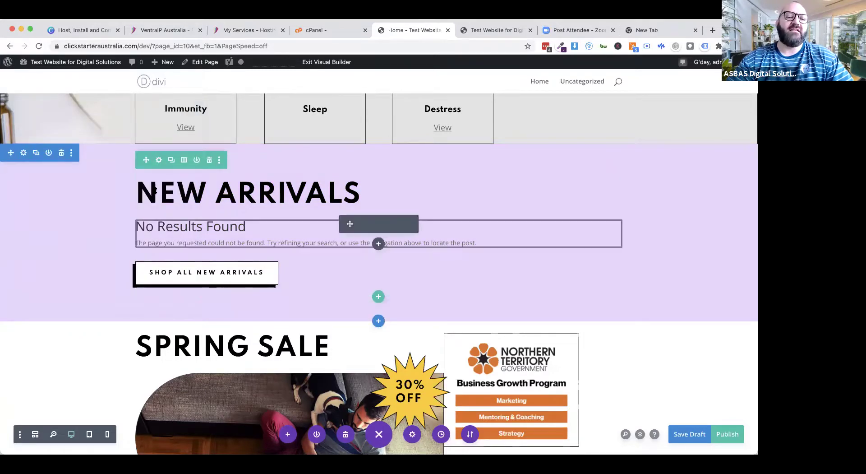
Step: Give the New Arrivals row a white background colour
left_click(159, 161)
scroll(61, 274, "down", 1)
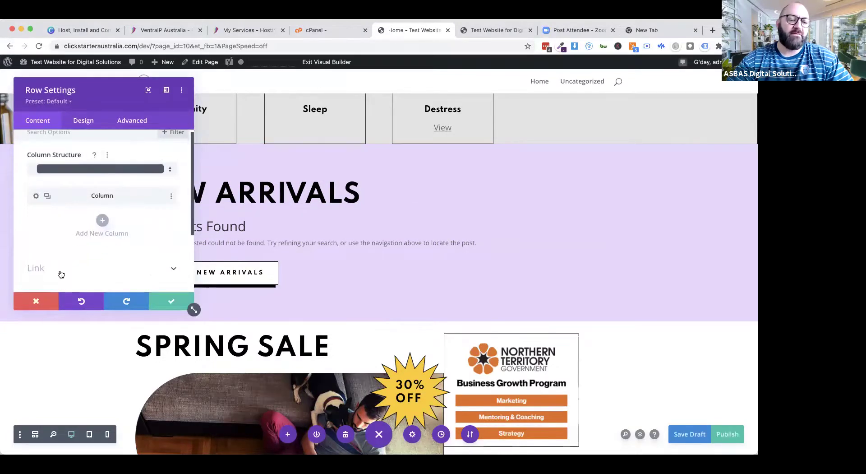
scroll(61, 274, "down", 3)
left_click(62, 221)
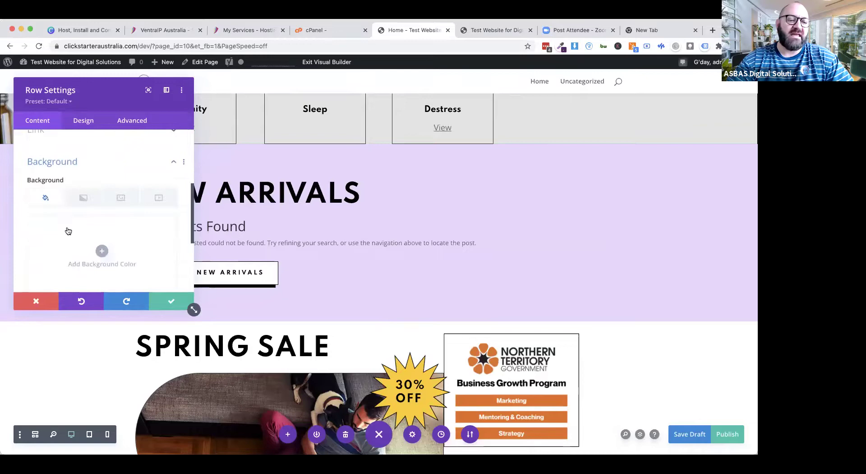
left_click(102, 251)
scroll(102, 252, "down", 2)
left_click(74, 233)
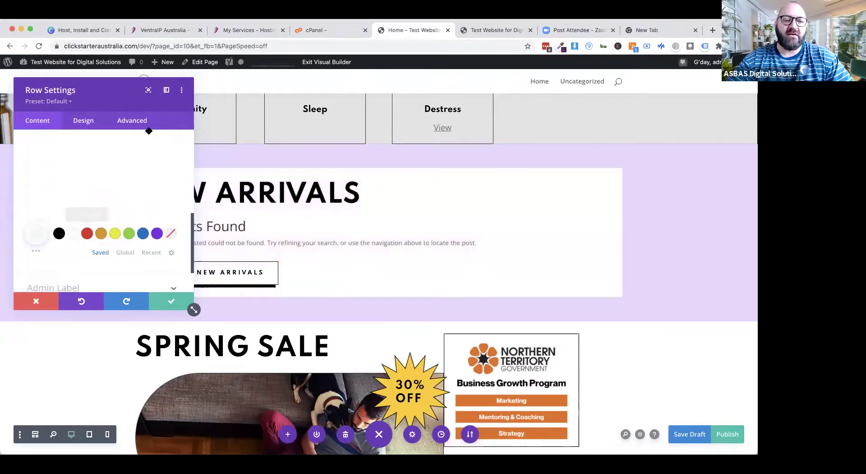
left_click_drag(106, 94, 522, 122)
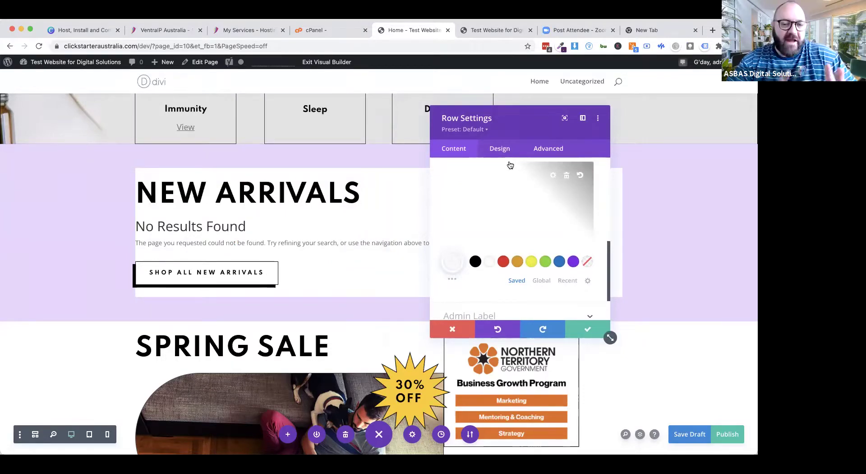
Step: Set the row's padding to 20px on every side and save the row settings
left_click(501, 150)
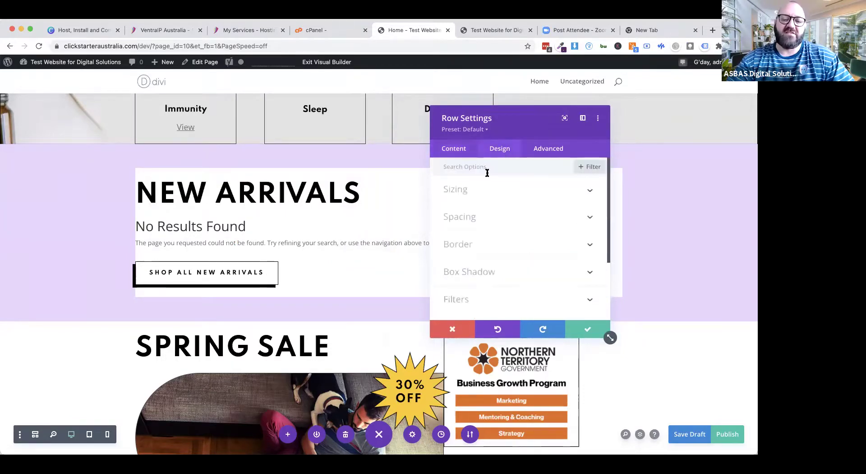
left_click(476, 219)
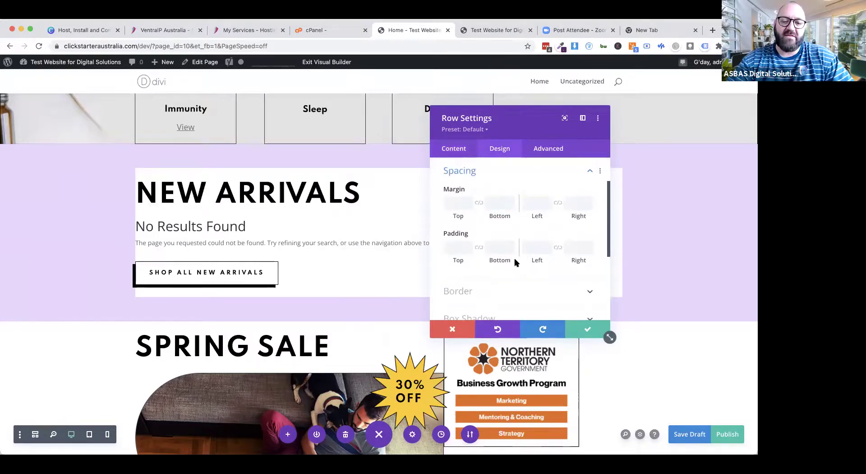
type("20")
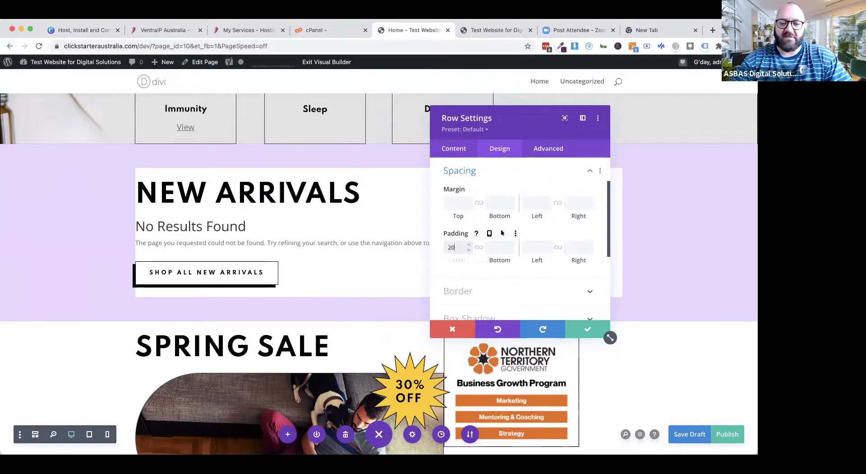
key("Tab")
type("20")
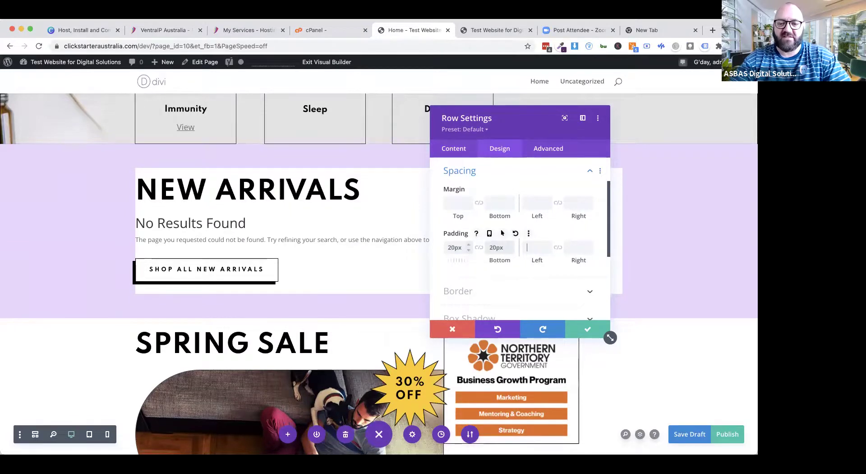
key("Tab")
type("20")
key("Tab")
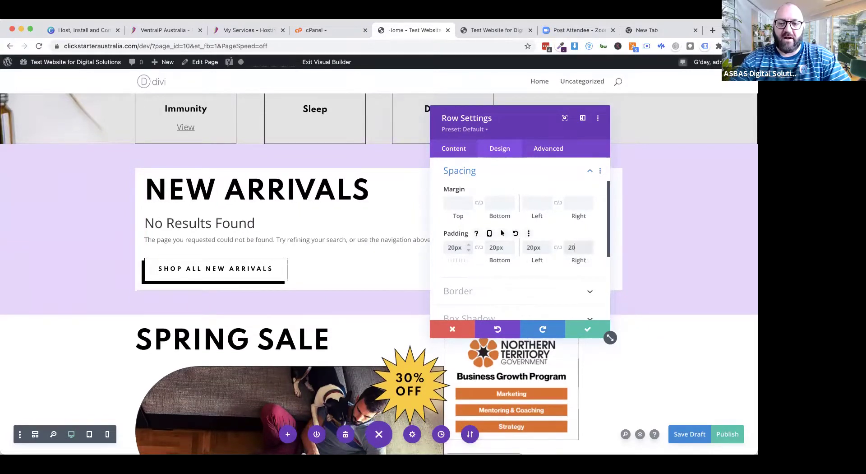
scroll(502, 233, "down", 5)
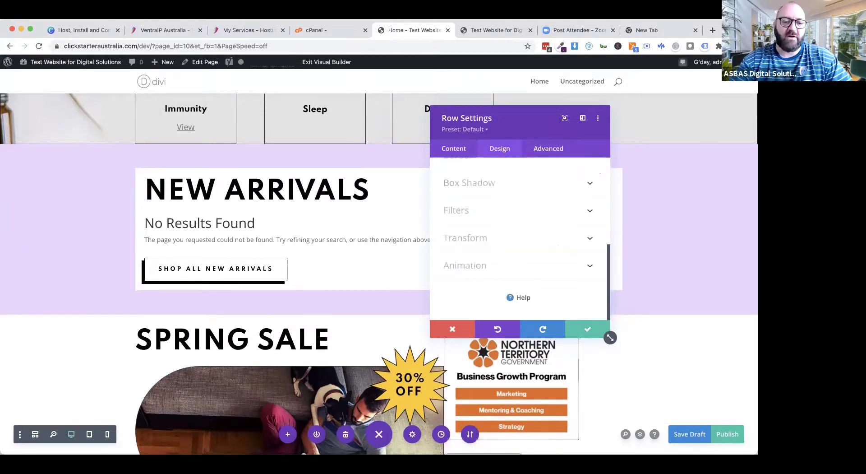
left_click(587, 329)
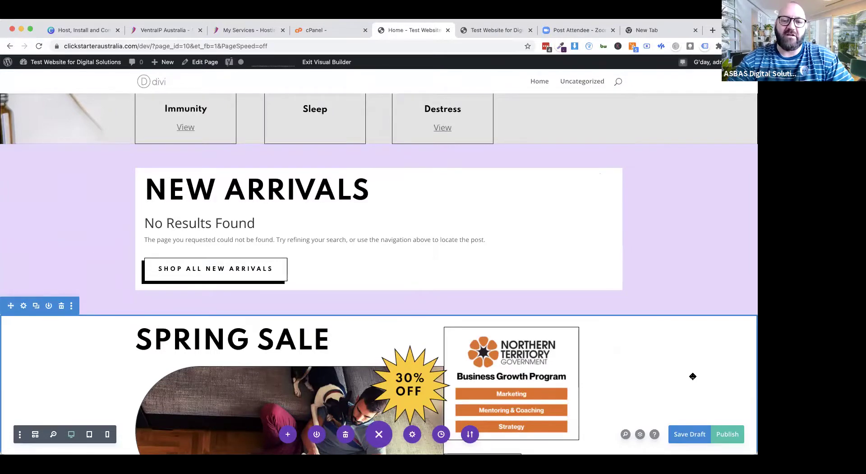
Step: Publish the Home page edits, exit the Visual Builder, and scroll through the live page
scroll(693, 376, "up", 8)
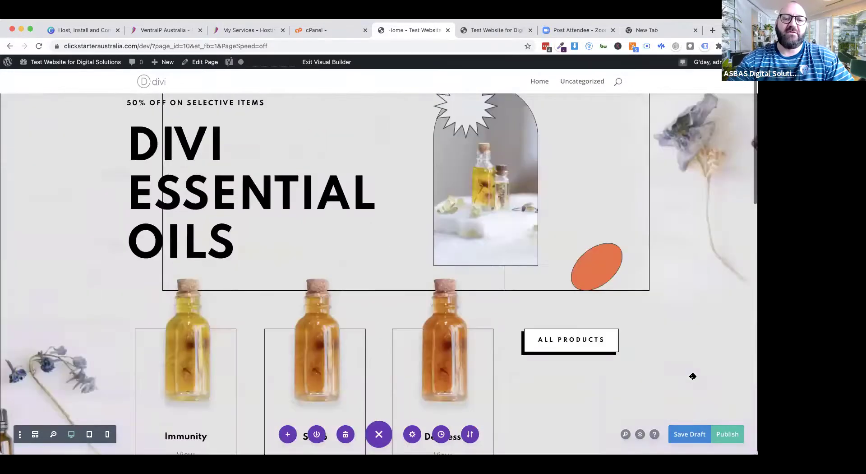
left_click(727, 433)
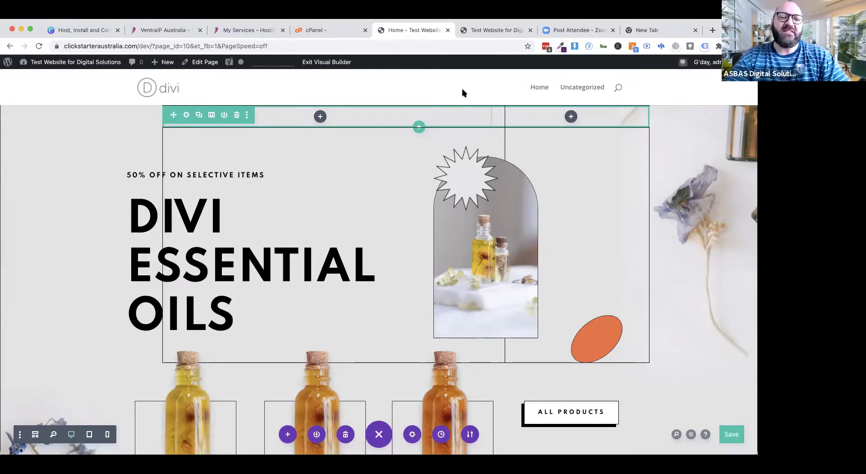
left_click(337, 64)
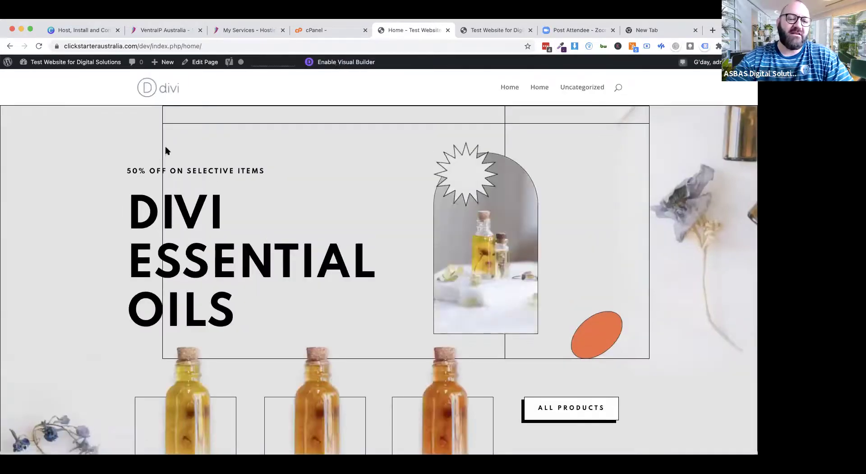
scroll(61, 304, "down", 6)
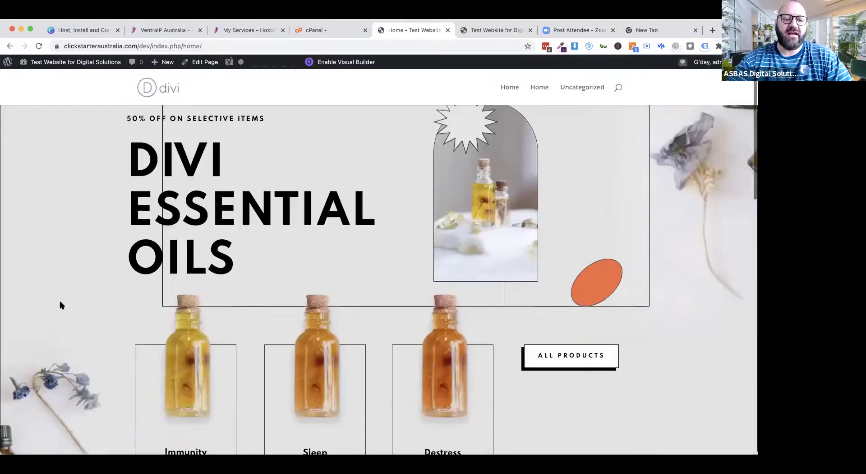
scroll(63, 301, "down", 2)
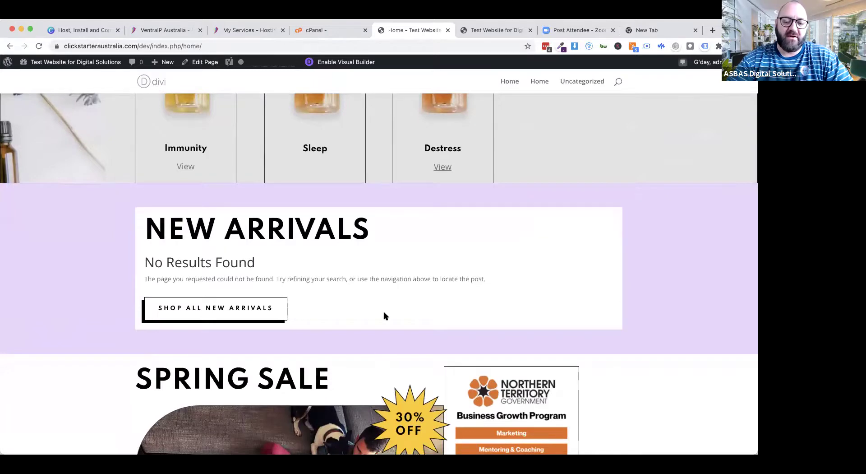
scroll(384, 315, "down", 4)
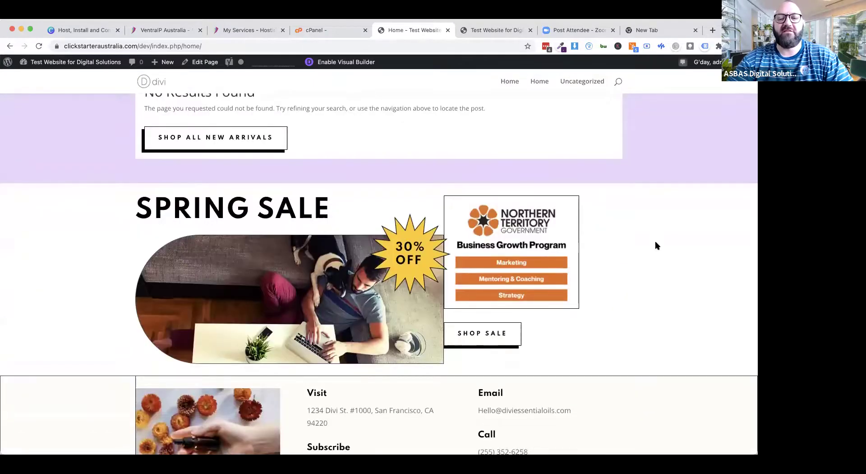
scroll(657, 245, "up", 15)
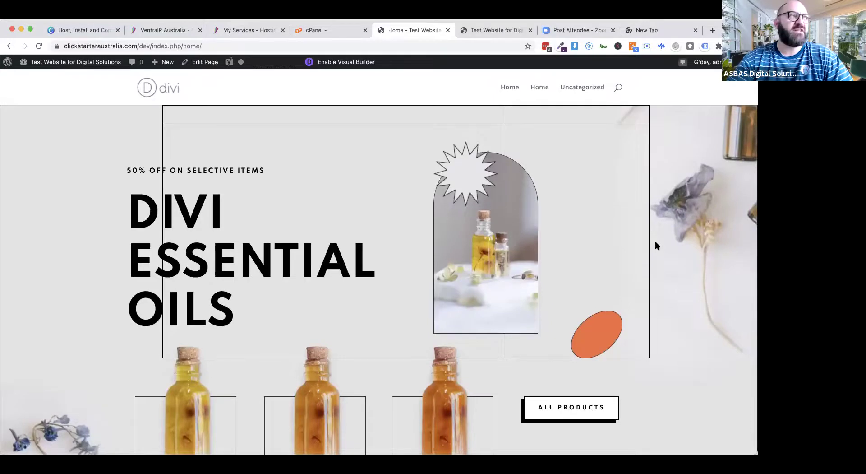
Step: Go to the site root, which shows the 'Hello world!' blog listing, and bring up the admin shortcut list
left_click(158, 90)
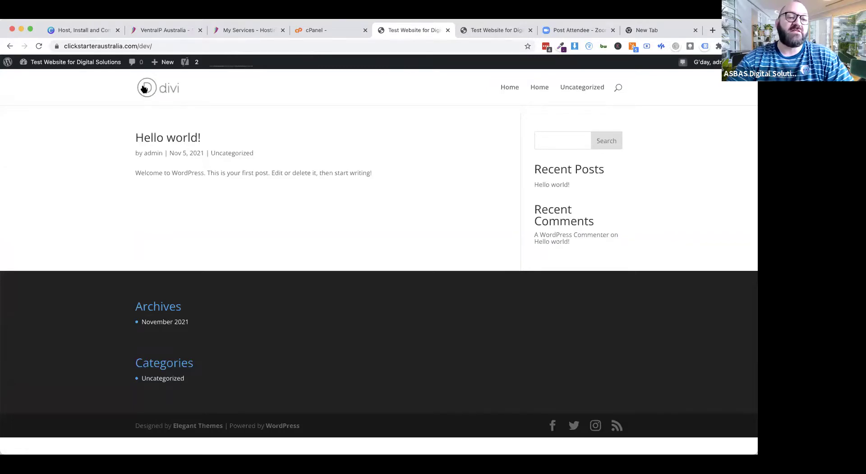
mouse_move(72, 71)
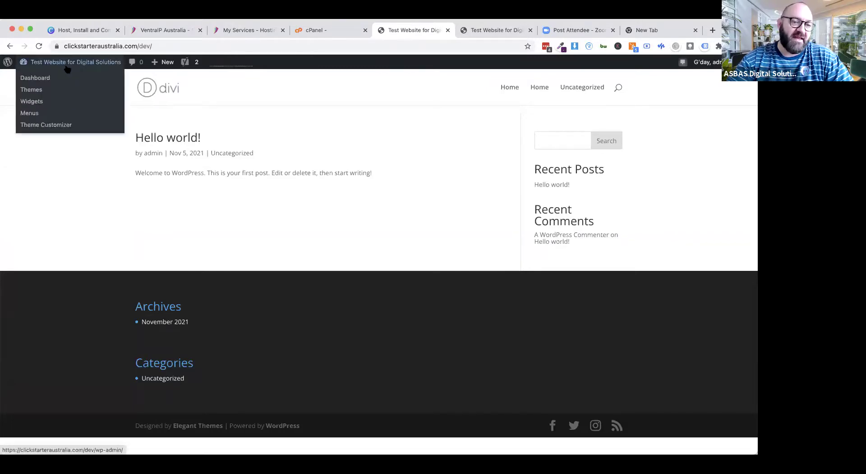
Step: Create a menu named 'Main Menu' assigned to the Primary Menu location
left_click(30, 113)
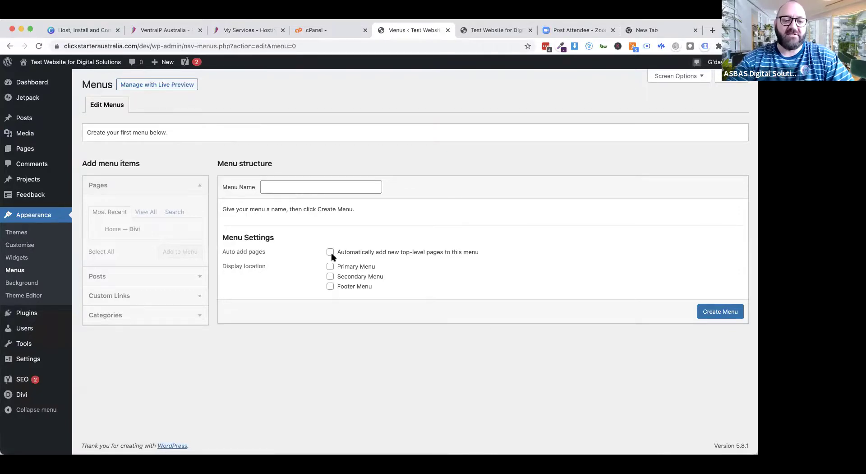
left_click(305, 188)
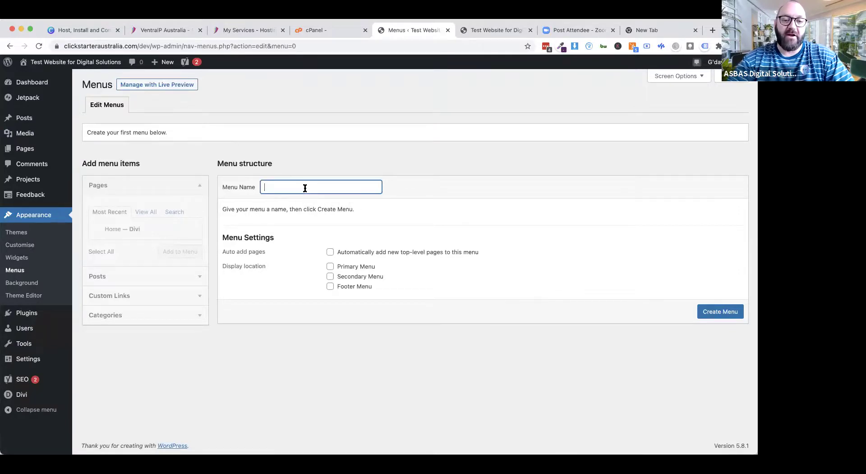
type("Main Menu")
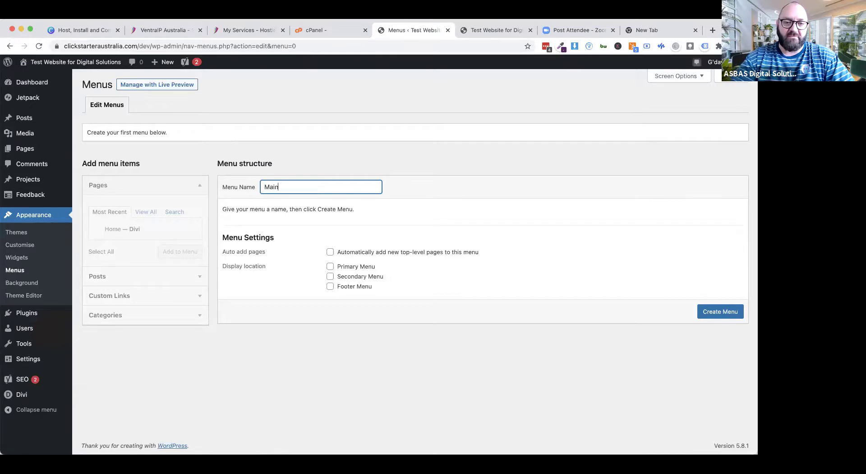
left_click(330, 267)
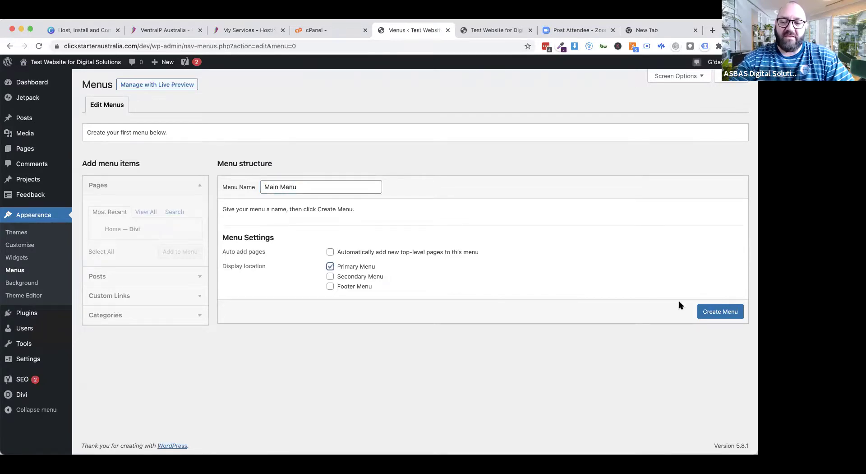
left_click(717, 312)
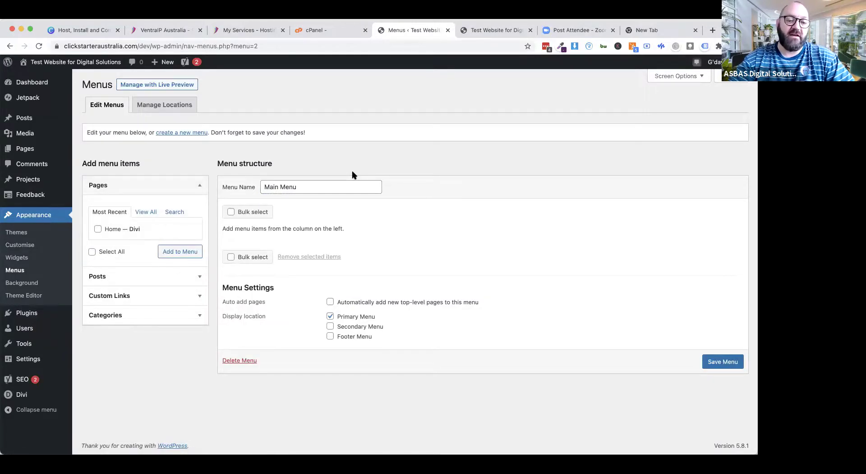
Step: Add the Home page to Main Menu, save it, and reload the live site to check it
left_click(98, 229)
left_click(179, 251)
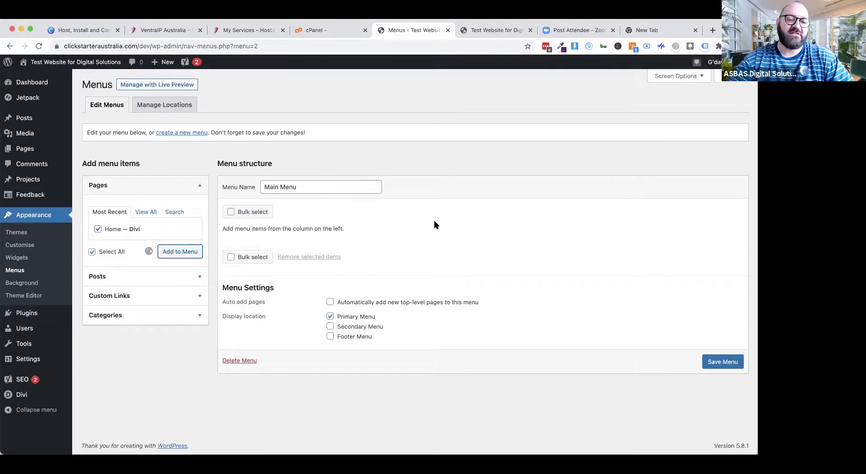
left_click(717, 387)
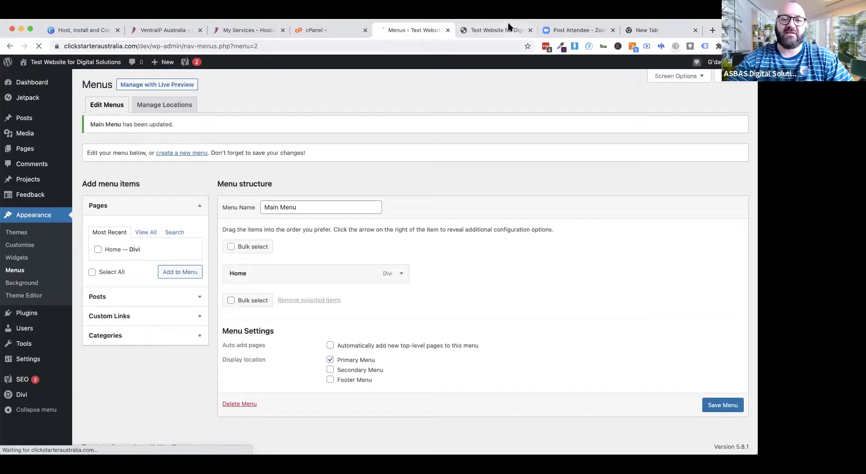
left_click(499, 31)
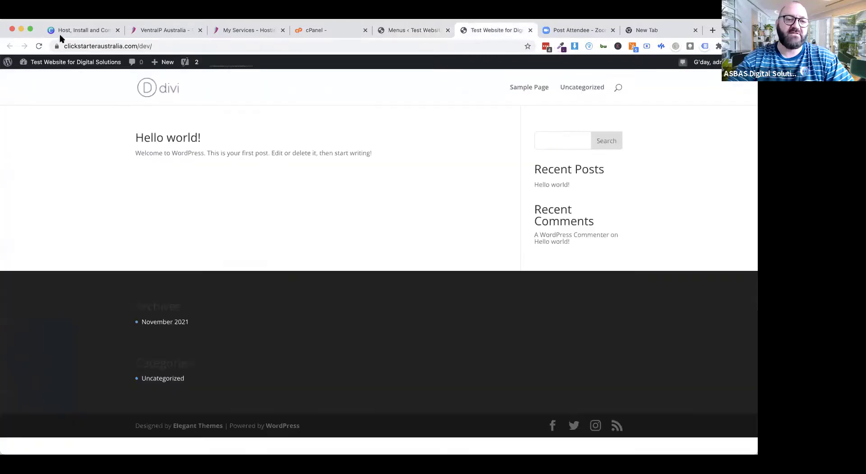
left_click(38, 45)
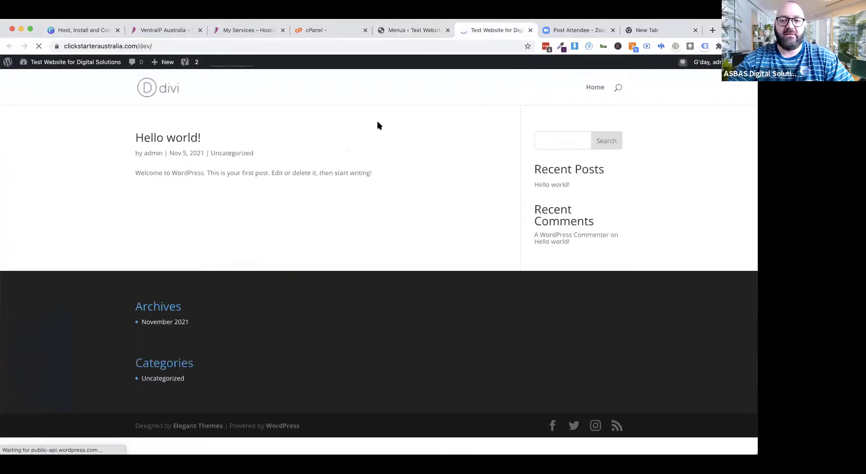
Step: Visit Home from the site navigation, return to the front page, then go back to the Menus admin screen
left_click(593, 88)
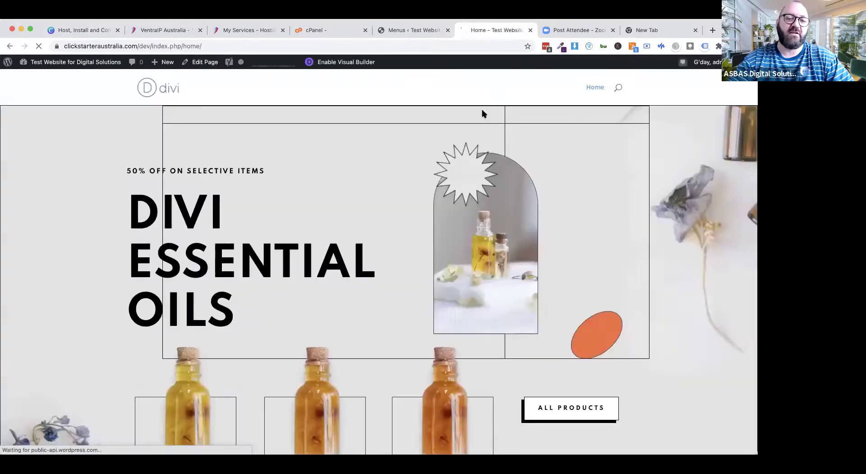
left_click(164, 93)
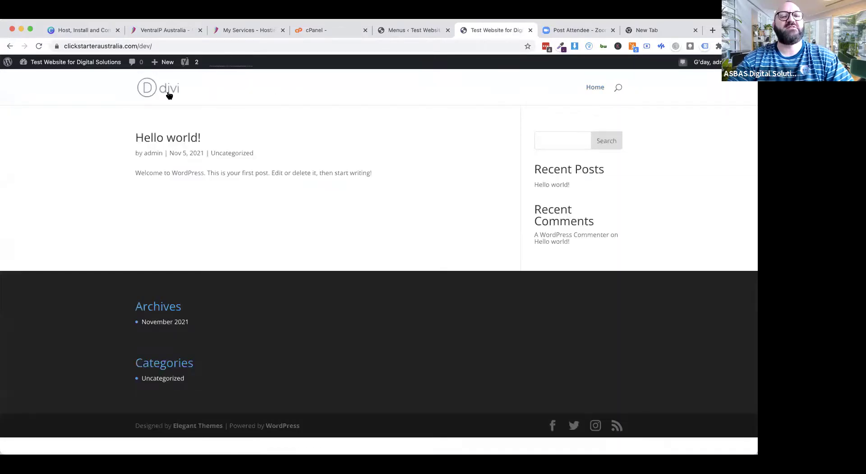
left_click(416, 35)
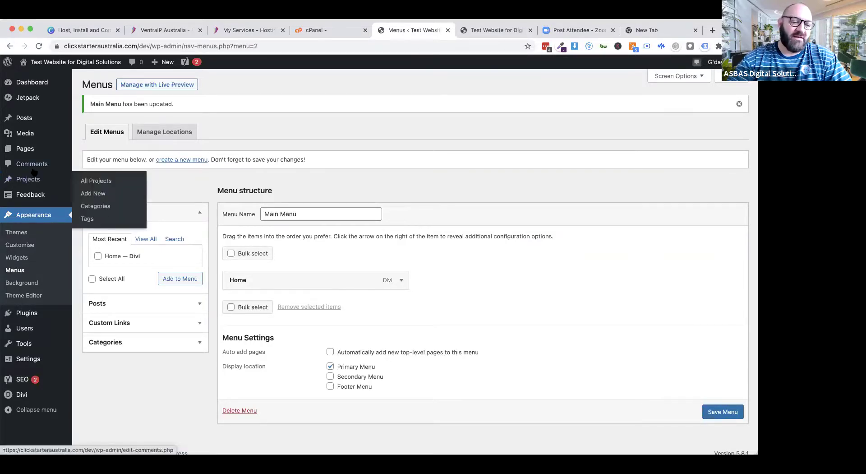
mouse_move(30, 362)
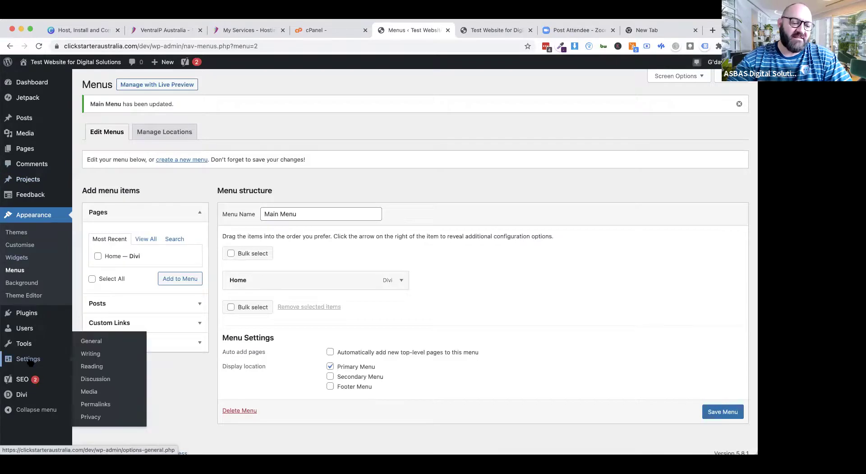
Step: Make Home the static homepage in Reading Settings, save, and reload the live site to confirm
left_click(86, 368)
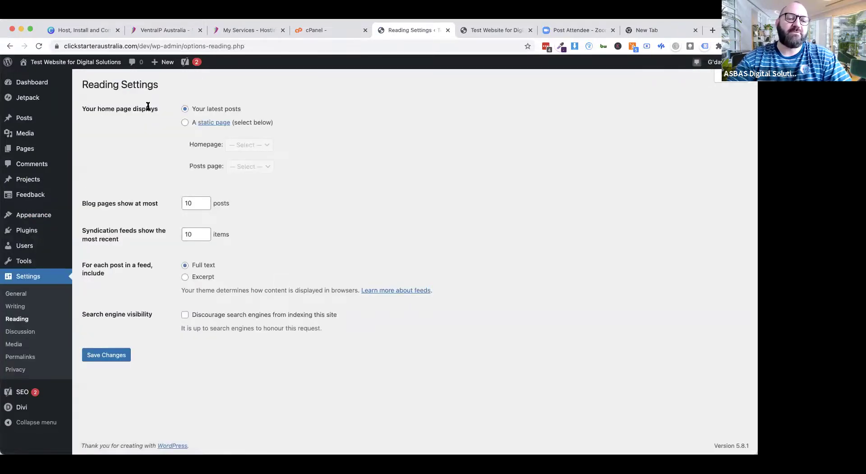
left_click(185, 123)
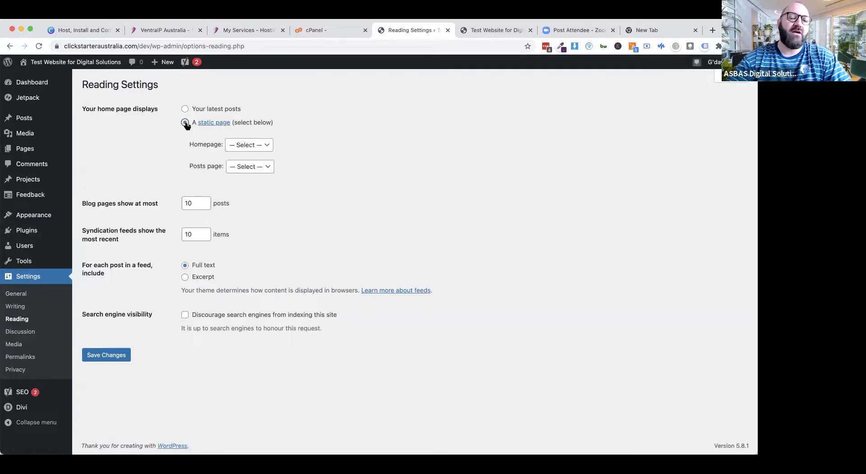
left_click(239, 145)
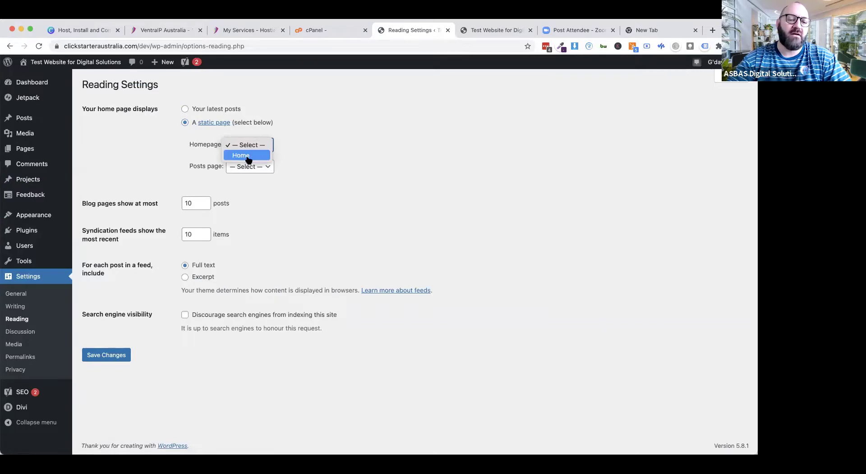
left_click(247, 156)
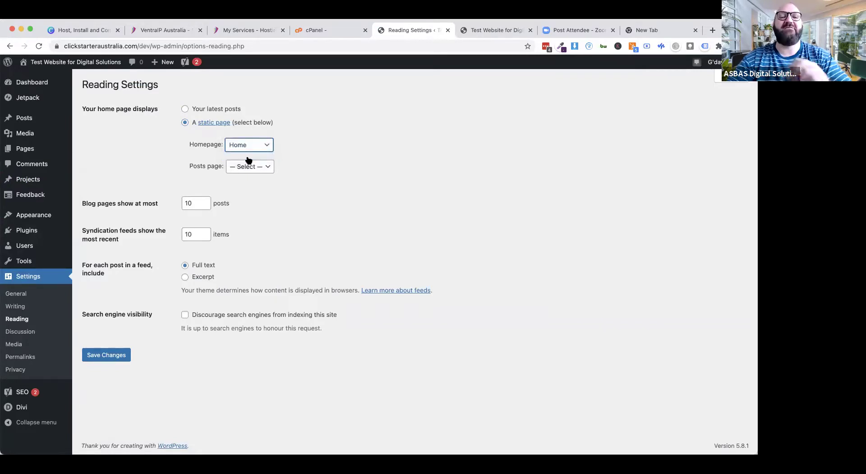
left_click(98, 359)
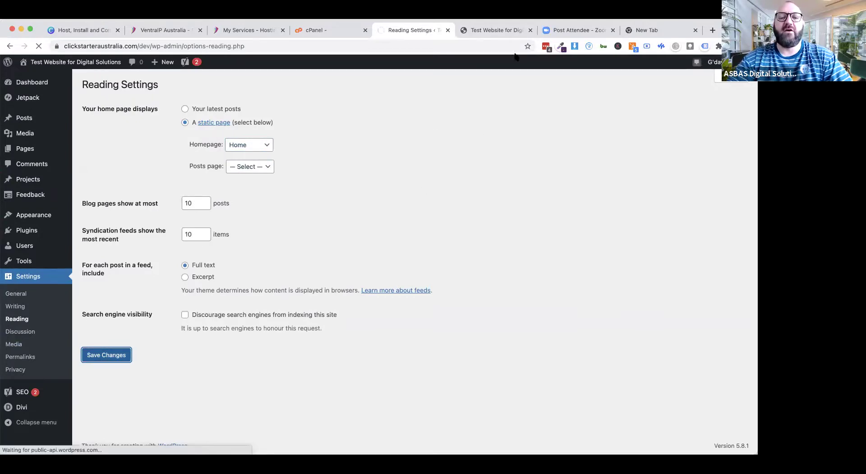
left_click(495, 31)
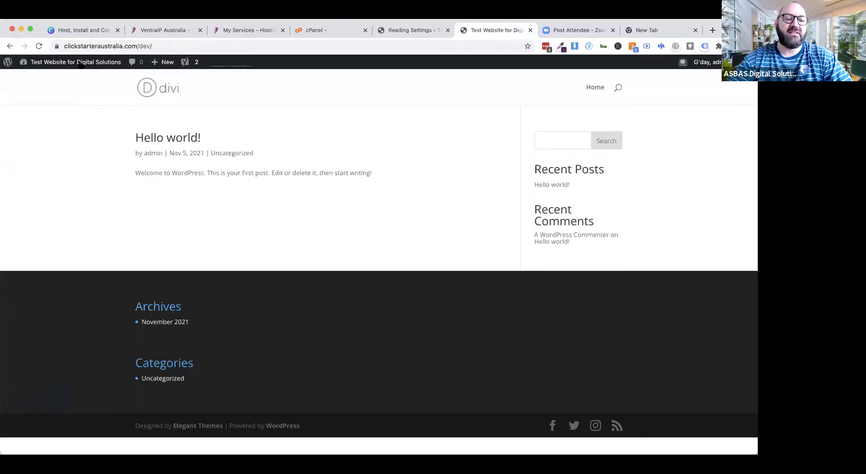
left_click(39, 47)
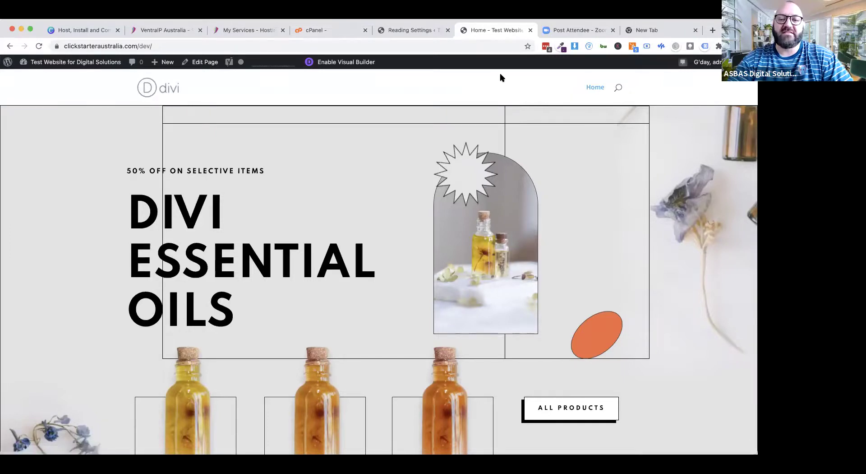
left_click(398, 36)
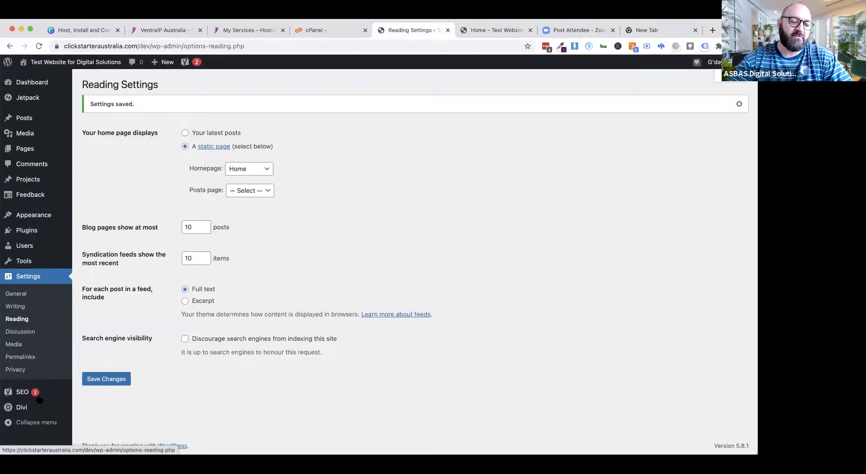
Step: Upload Clickstarter-Logo-1.jpg as the Divi logo, save Theme Options, and reload the live Home page
left_click(23, 411)
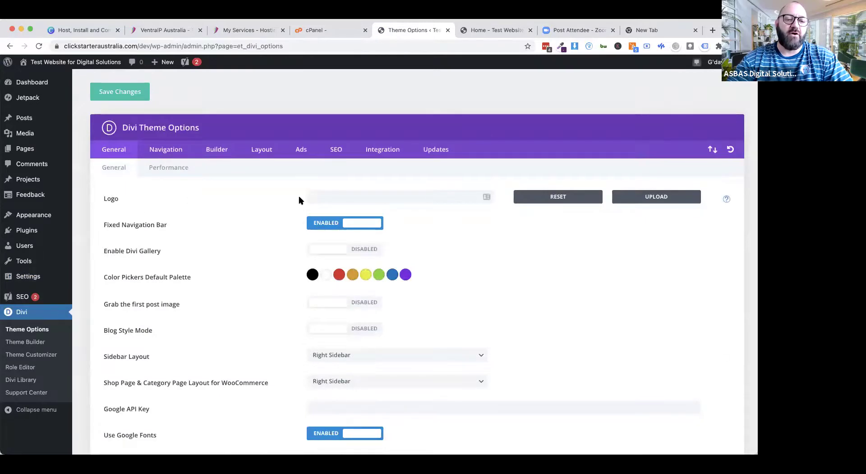
left_click(659, 196)
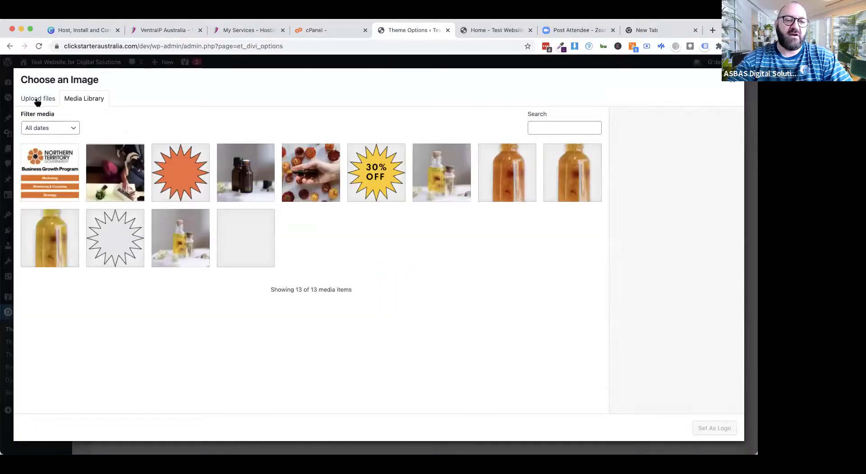
left_click(38, 98)
left_click(380, 248)
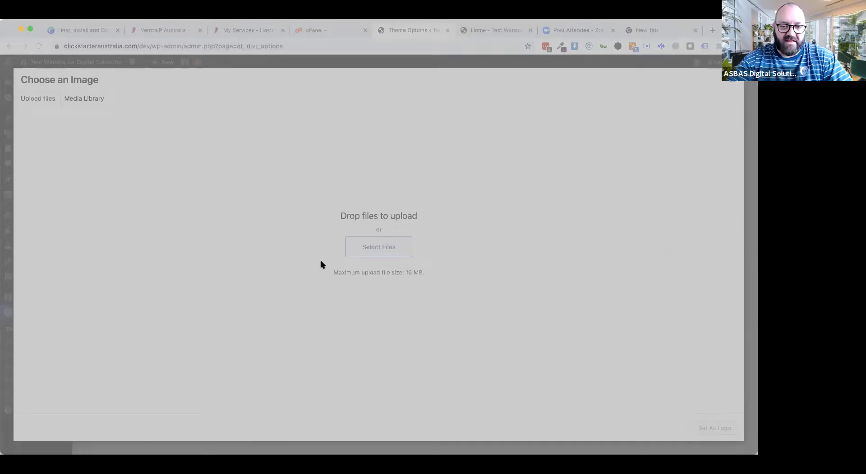
double_click(306, 228)
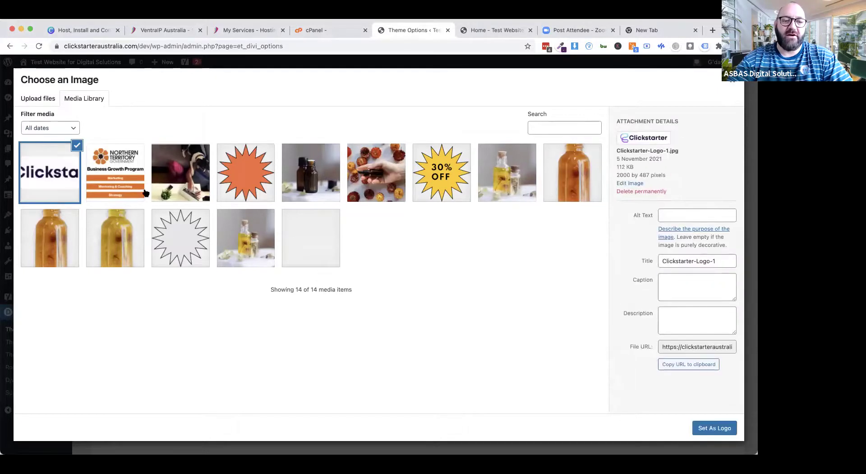
left_click(712, 427)
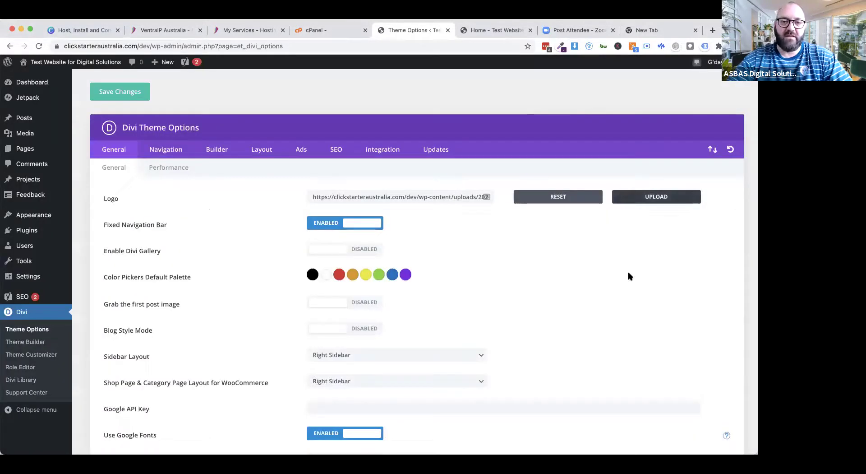
left_click(147, 95)
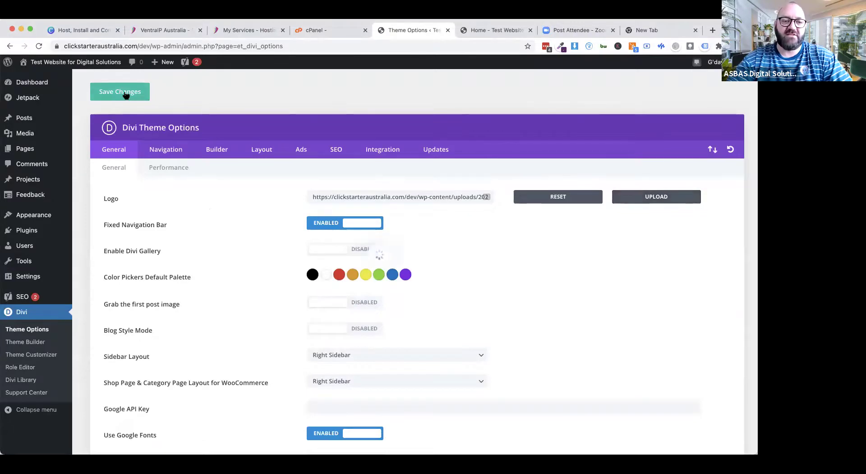
left_click(501, 31)
left_click(38, 45)
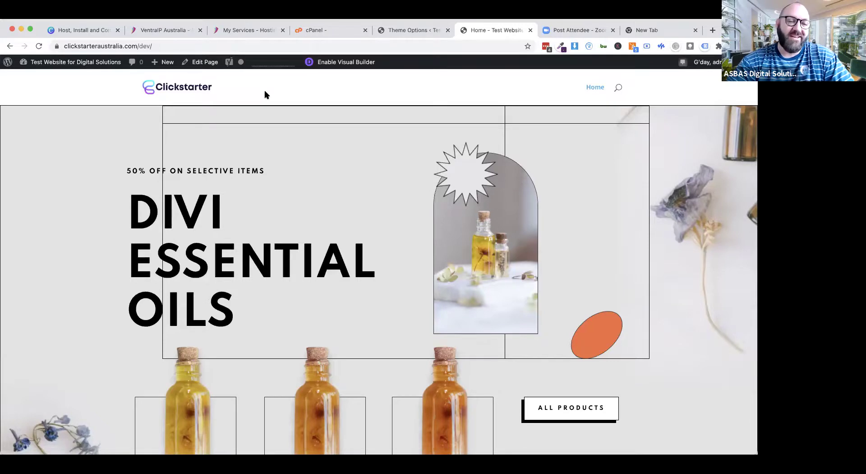
Step: Switch to the VentraIP hosting services page listing the clickstarteraustralia.com plan
left_click(227, 35)
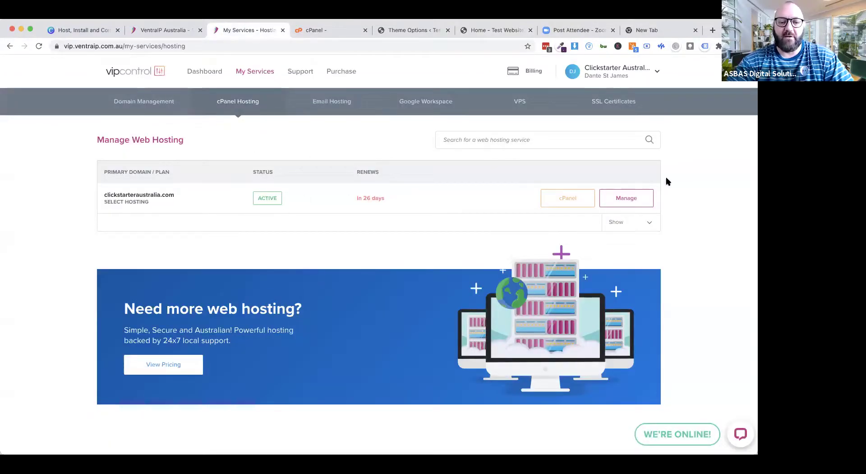
Step: Open the plan's cPanel home page, look at the Backup Wizard, and return to cPanel home
left_click(580, 195)
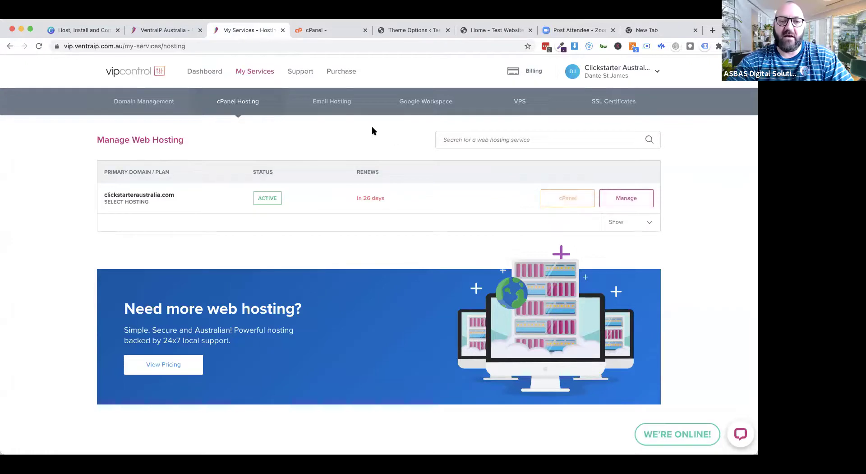
left_click(344, 36)
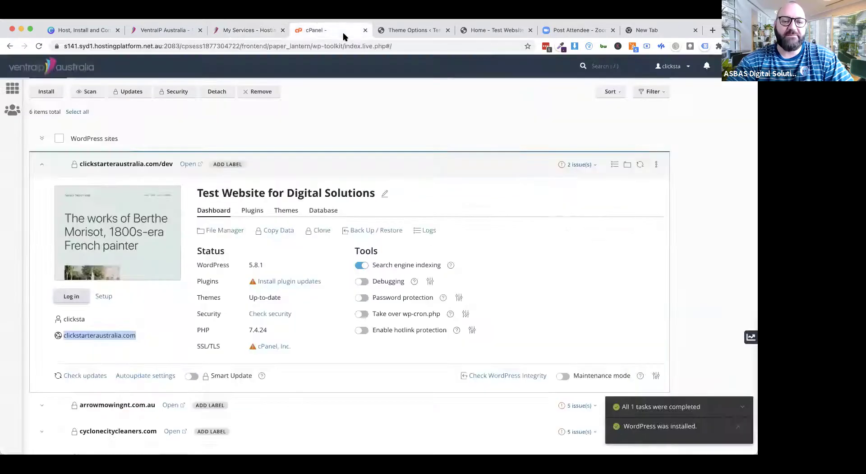
left_click(14, 90)
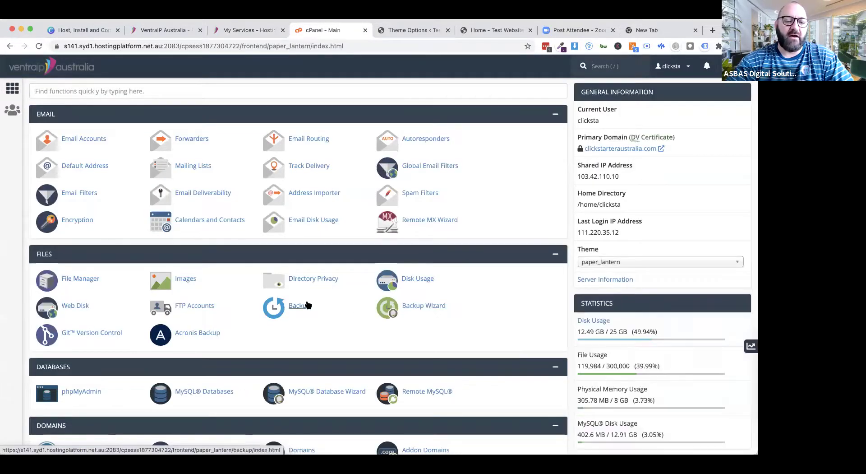
left_click(410, 308)
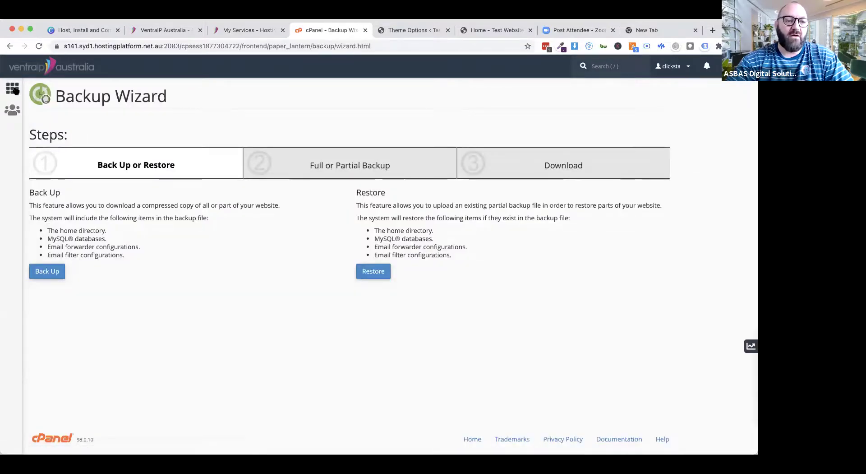
left_click(9, 61)
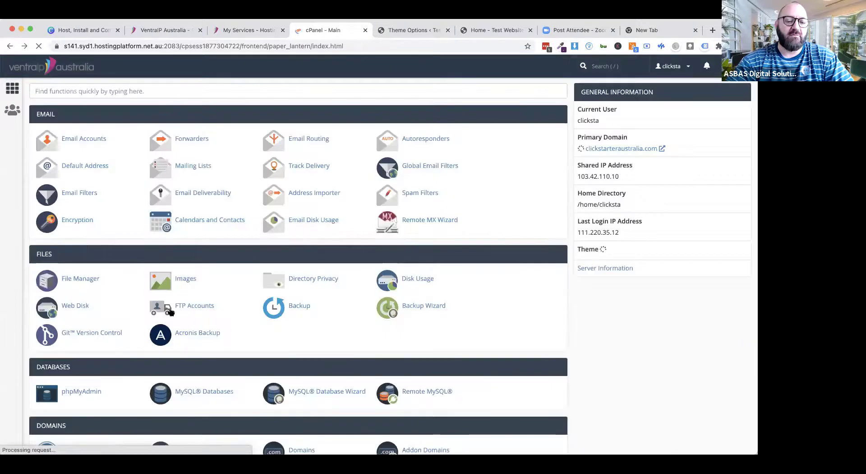
left_click(193, 335)
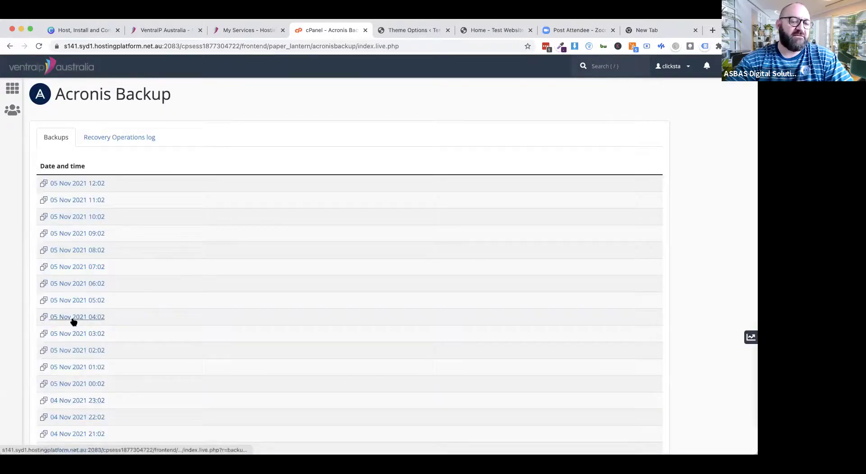
scroll(160, 343, "down", 3)
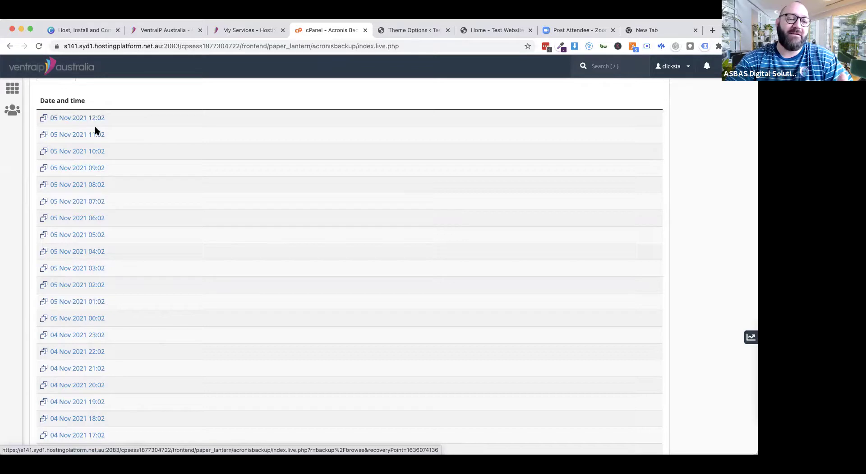
scroll(152, 338, "down", 10)
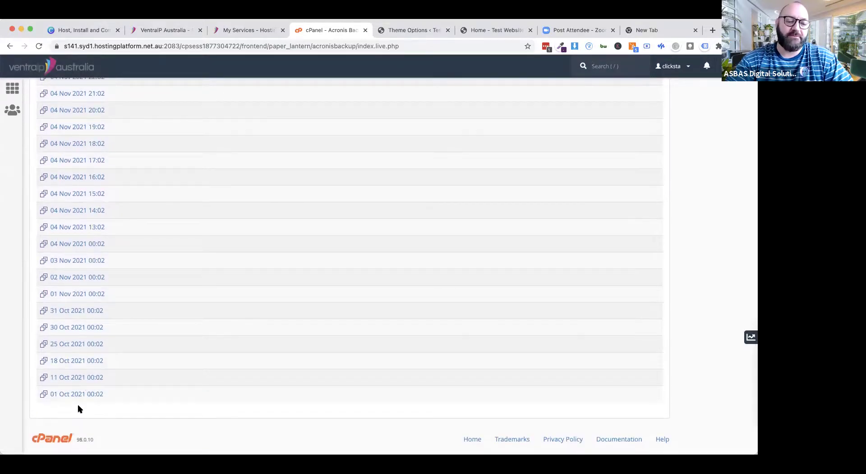
scroll(141, 274, "up", 12)
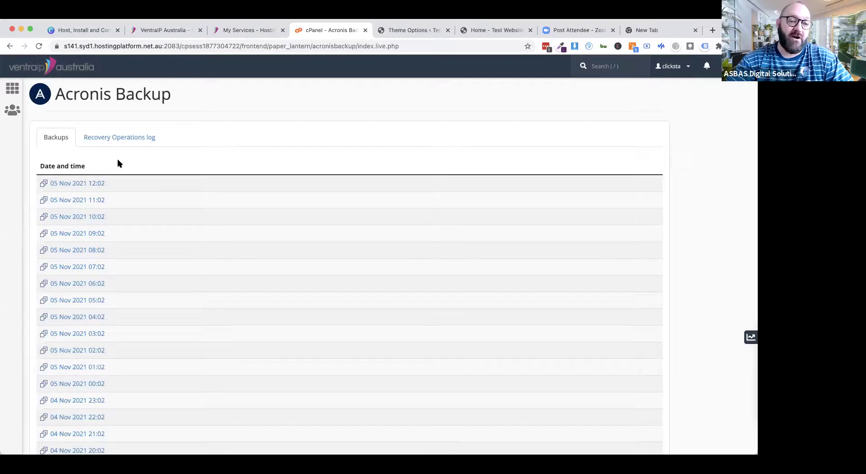
left_click(12, 88)
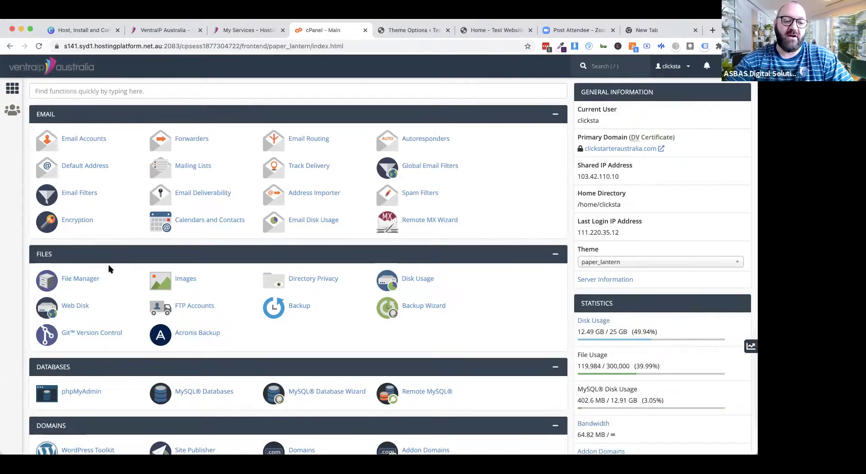
Step: In WordPress Toolkit, expand the dev site's 2 issues and open the 'Redirect to HTTPS turned off' details
scroll(109, 269, "down", 5)
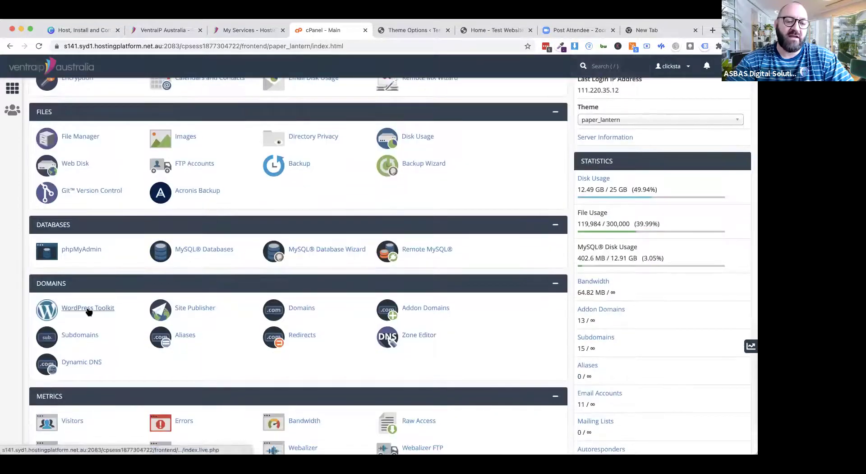
left_click(89, 312)
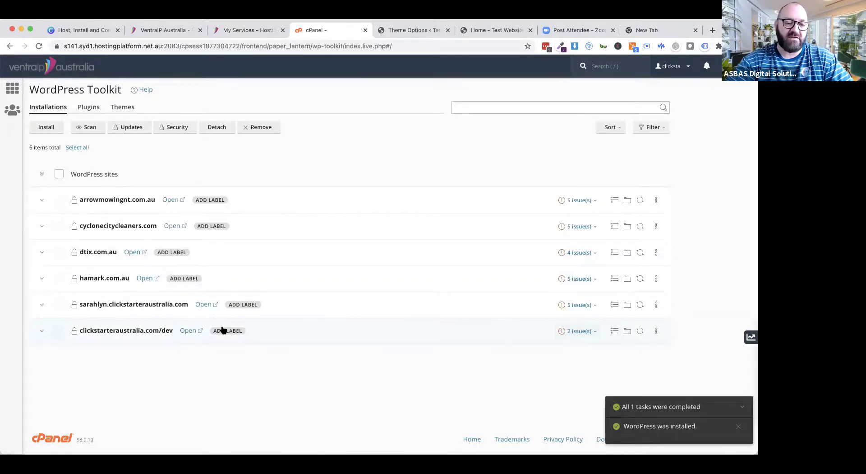
left_click(589, 331)
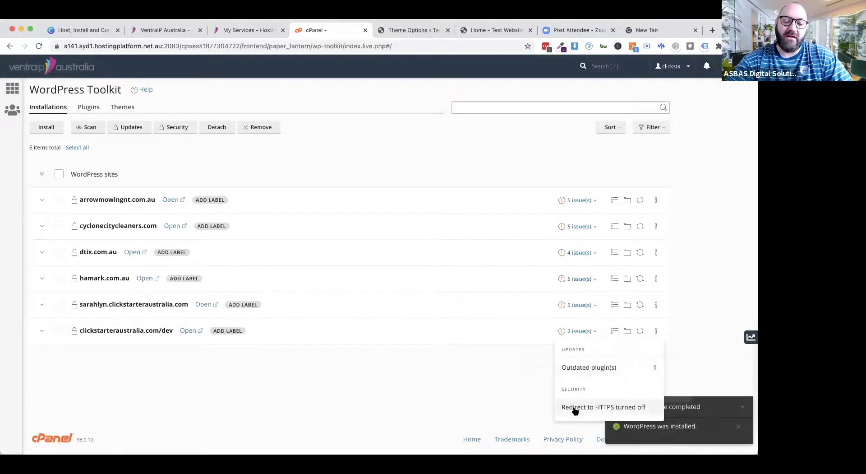
left_click(575, 409)
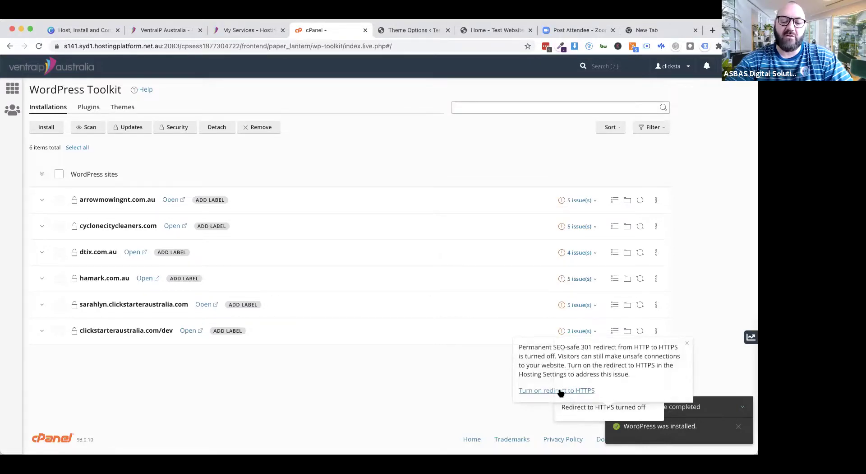
Step: Switch Force HTTPS Redirect to On for clickstarteraustralia.com and return to the Toolkit site list
left_click(560, 391)
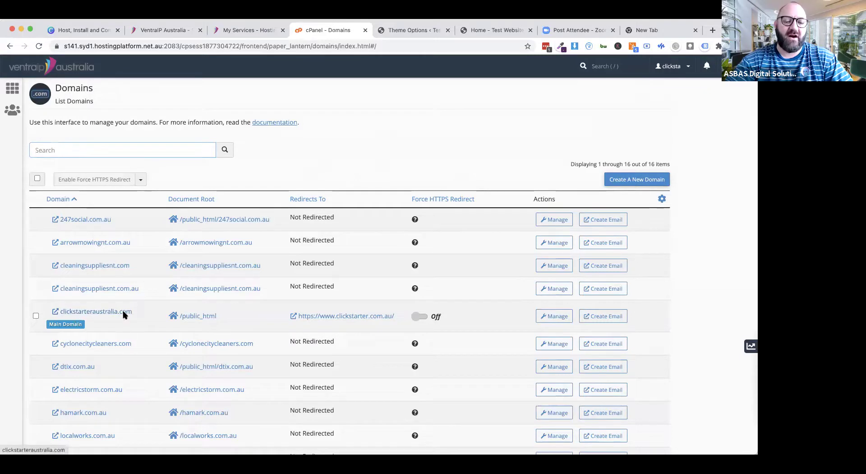
left_click(422, 316)
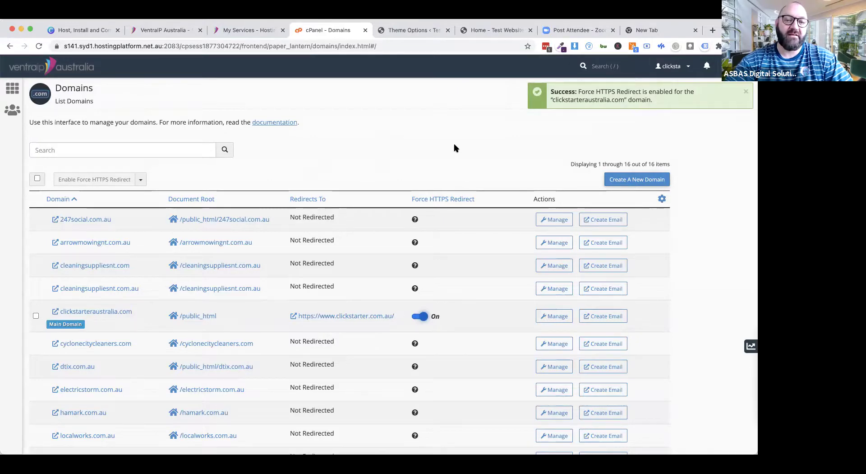
left_click(8, 46)
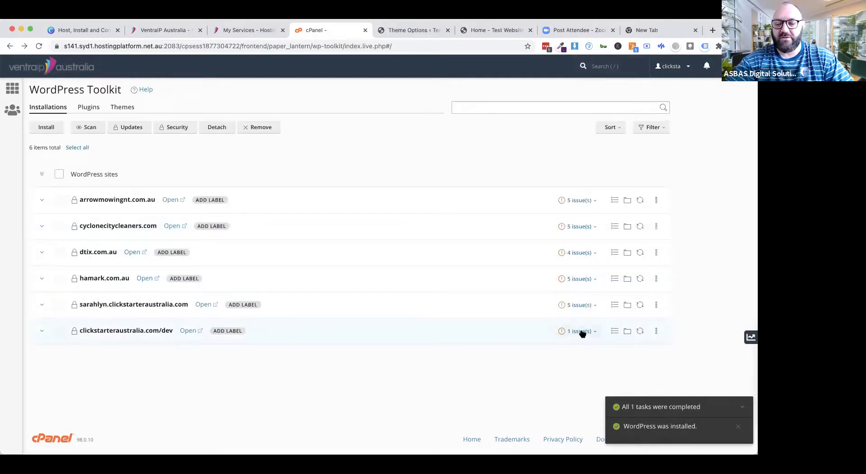
Step: Open the dev site's outdated plugins issue and re-check the site for available updates
left_click(581, 332)
left_click(583, 363)
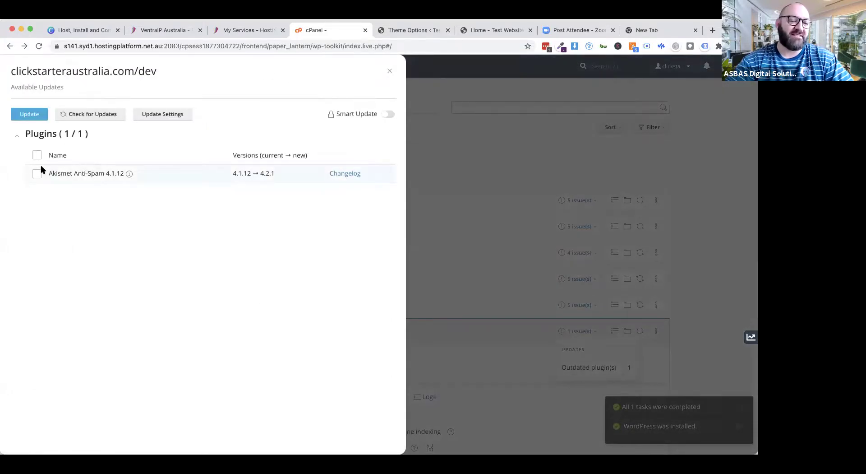
left_click(79, 116)
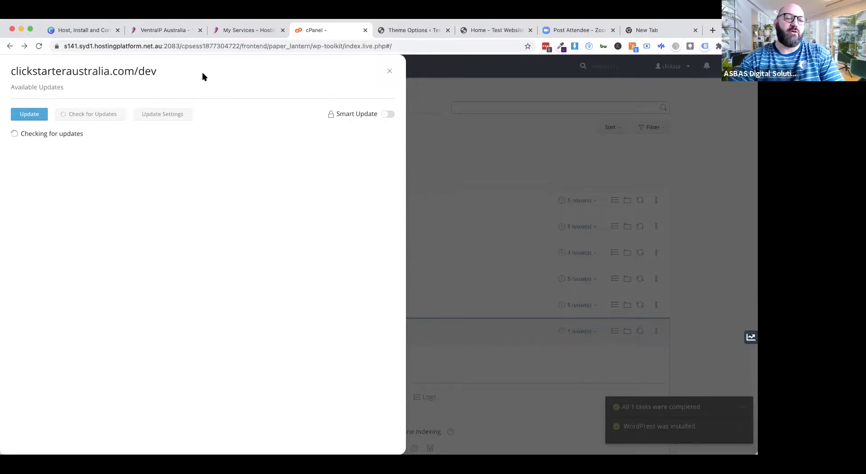
left_click(391, 72)
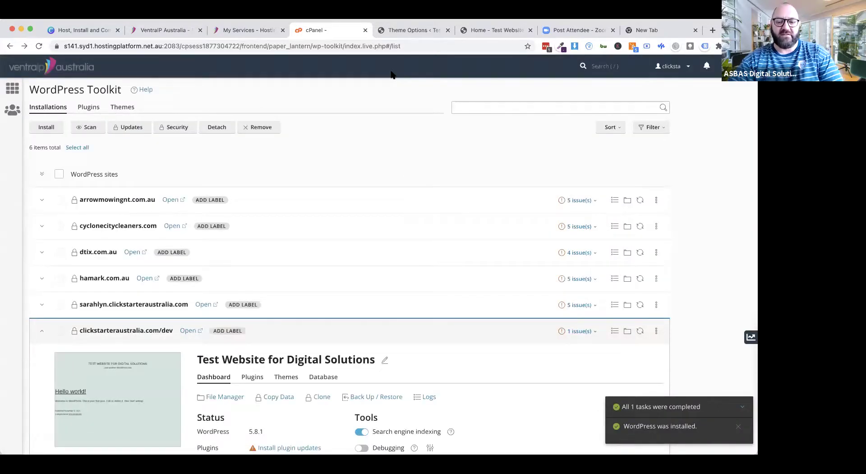
Step: Select Akismet Anti-Spam in the plugin updates, run the update and dismiss the results
scroll(299, 334, "down", 3)
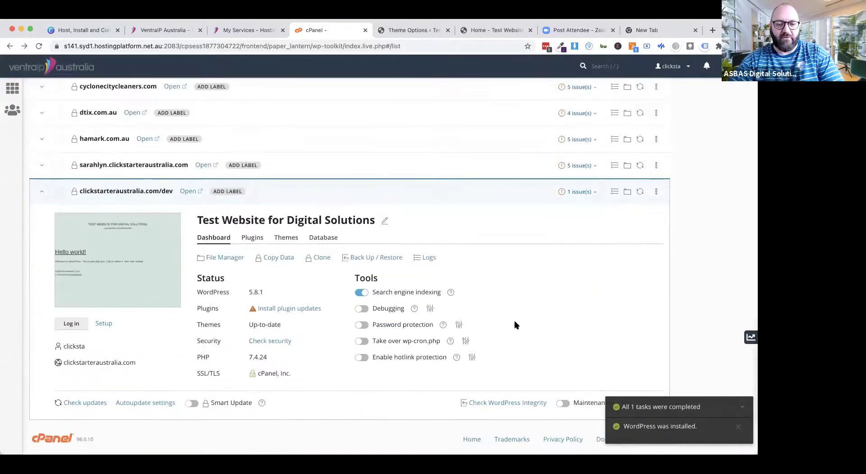
left_click(279, 310)
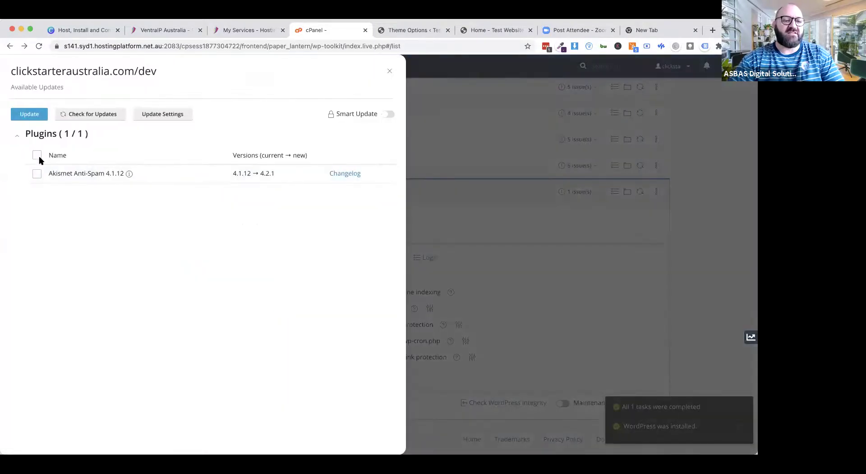
left_click(37, 156)
left_click(31, 114)
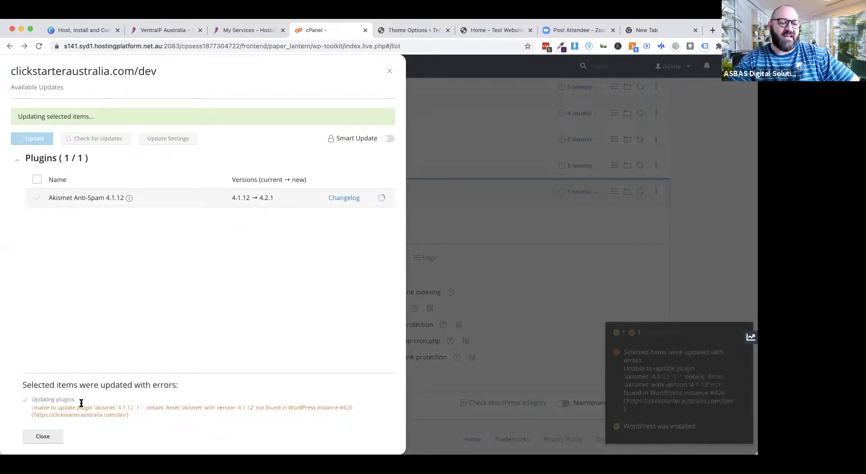
left_click(41, 434)
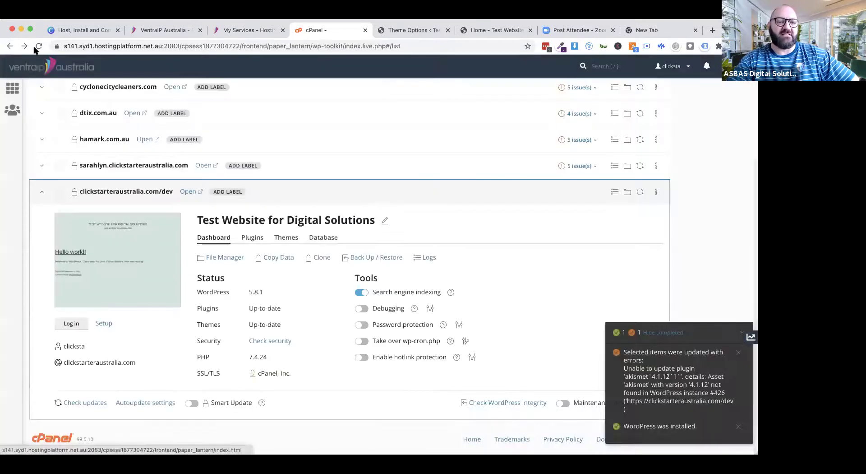
Step: Reload WordPress Toolkit to confirm the dev site has no issues, then go to 'Home - Test Website'
left_click(39, 47)
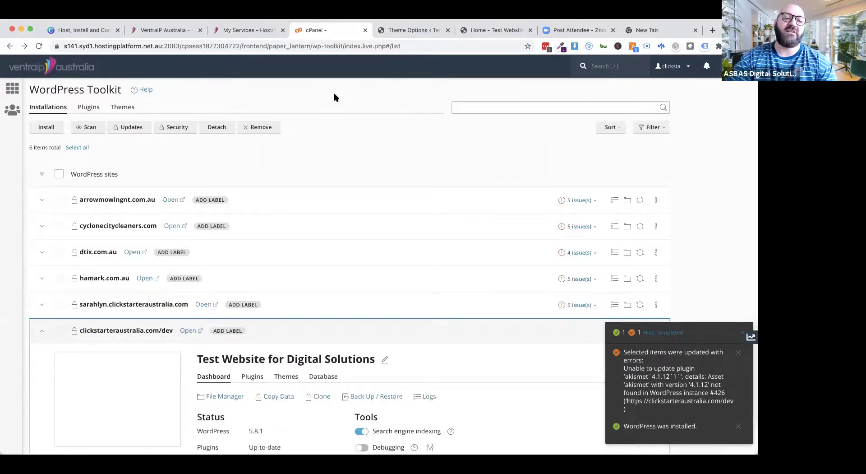
scroll(349, 228, "down", 3)
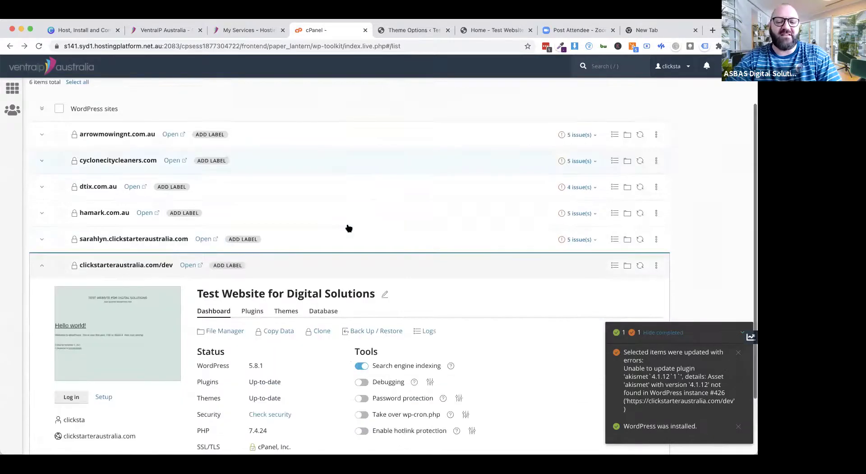
scroll(349, 228, "down", 3)
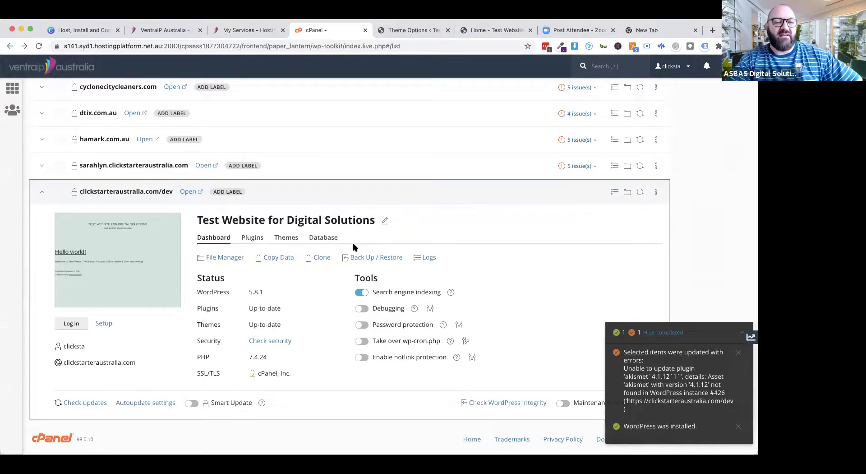
left_click(470, 37)
Step: After checking Divi Theme Options, enable the Visual Builder on the Home page and scroll to the footer
scroll(430, 248, "down", 8)
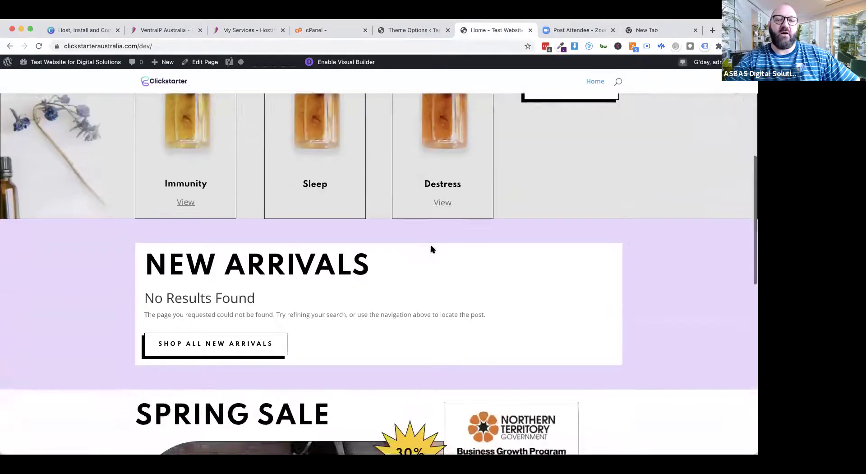
scroll(430, 248, "up", 8)
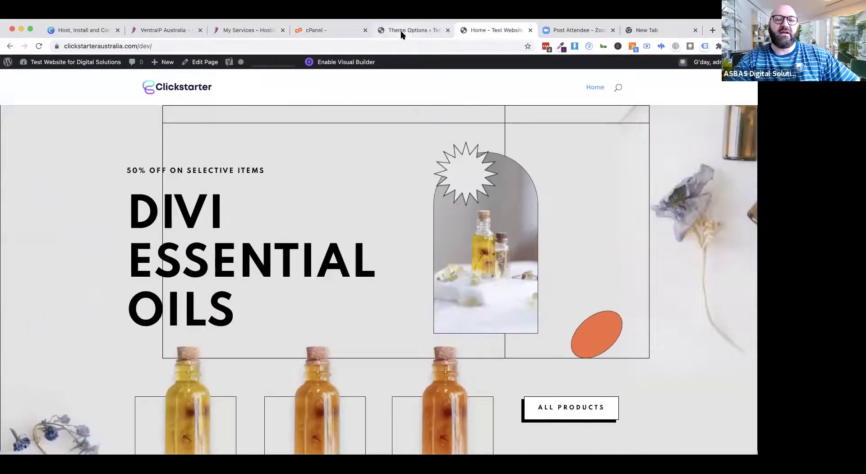
left_click(401, 35)
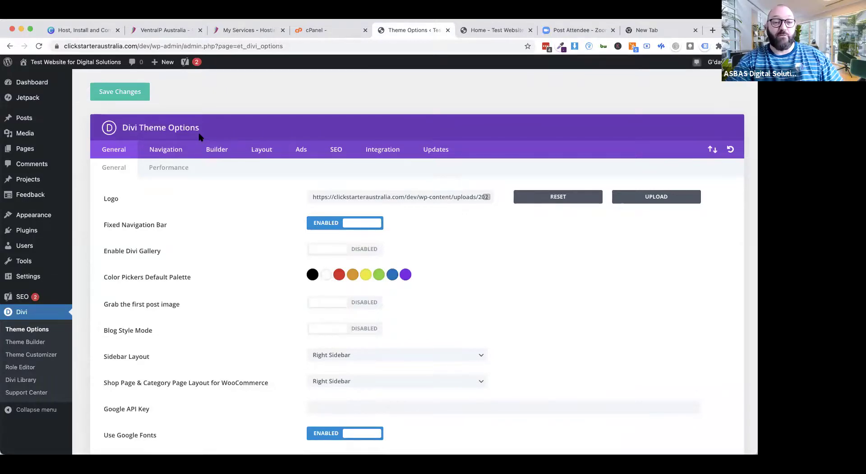
left_click(477, 32)
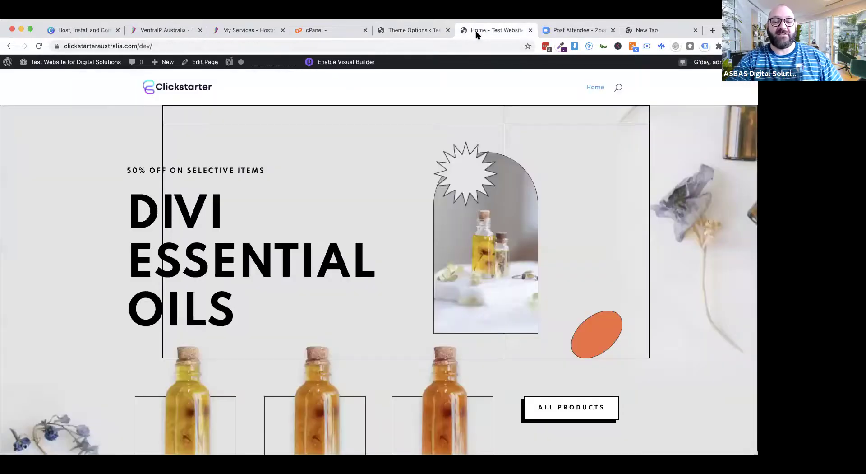
left_click(344, 63)
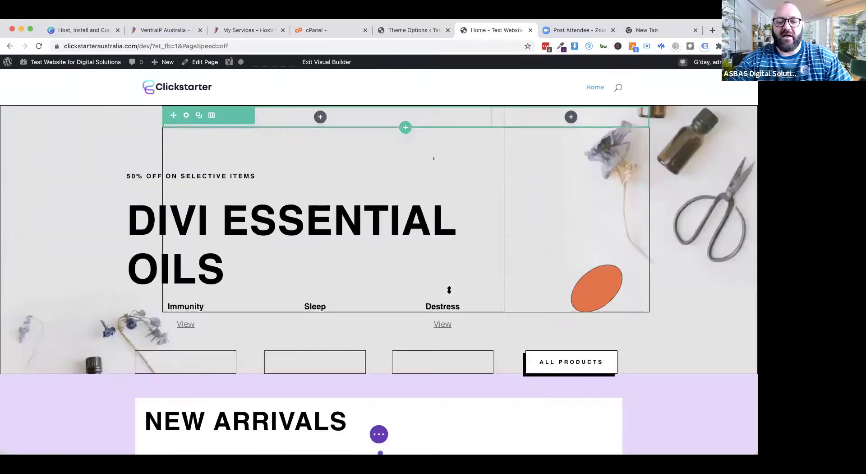
scroll(449, 290, "down", 10)
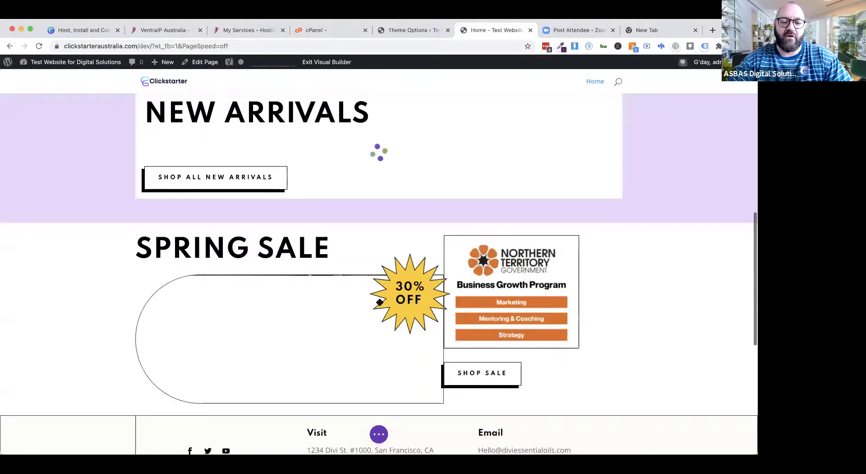
scroll(380, 302, "down", 7)
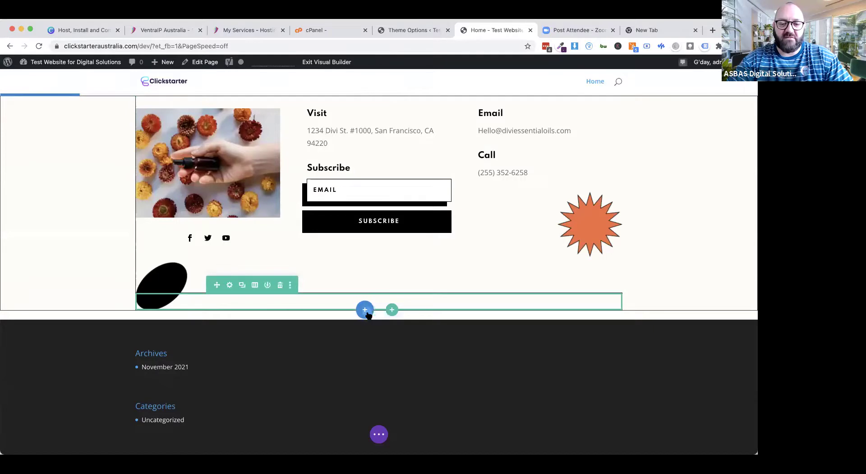
Step: Insert a Regular section with a one-column row below the contact area and add a Contact Form module
left_click(365, 310)
left_click(321, 279)
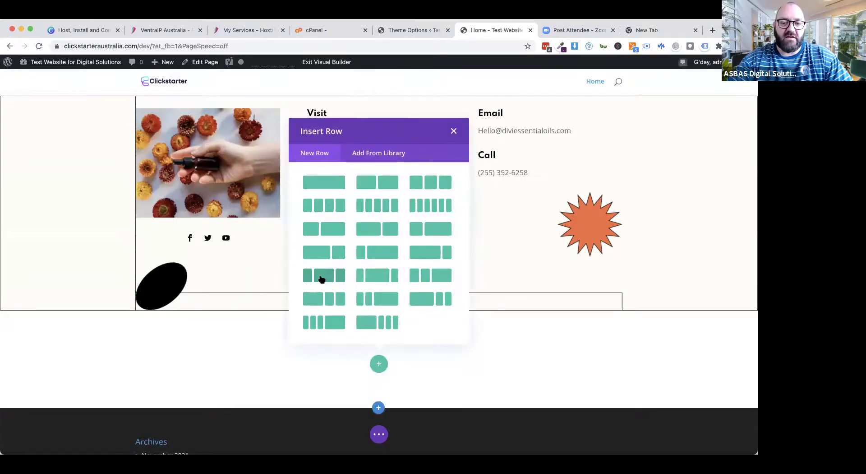
left_click(329, 182)
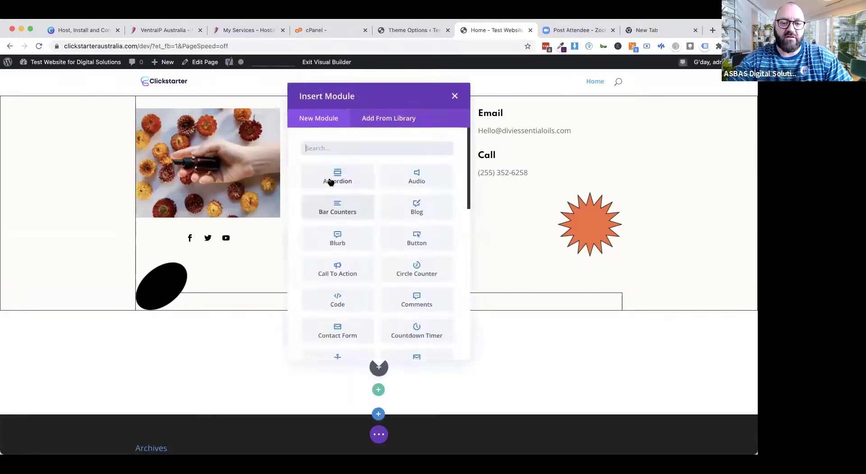
scroll(406, 296, "down", 3)
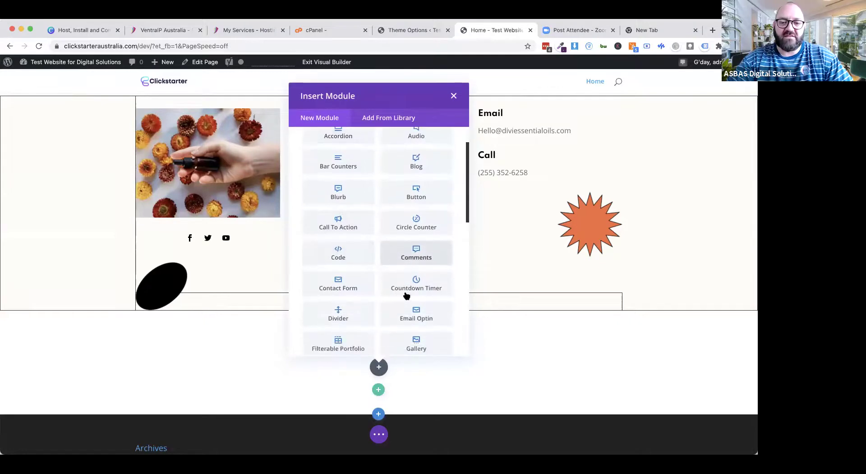
scroll(401, 333, "down", 3)
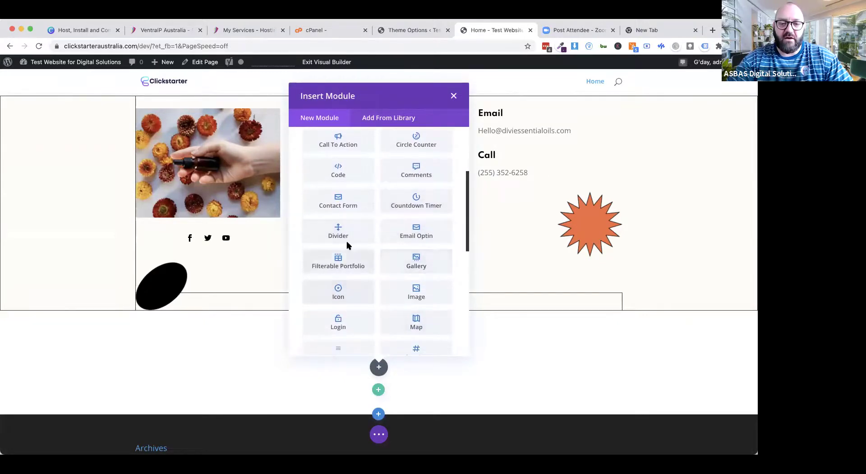
scroll(396, 238, "up", 2)
scroll(396, 238, "up", 5)
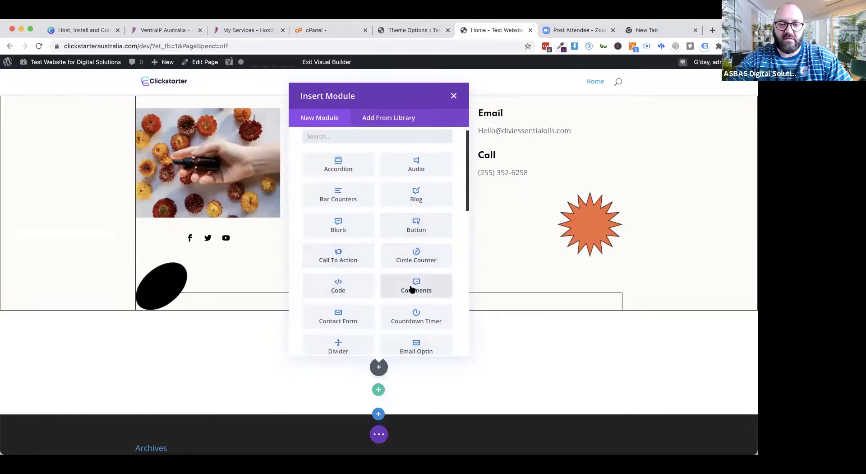
left_click(352, 311)
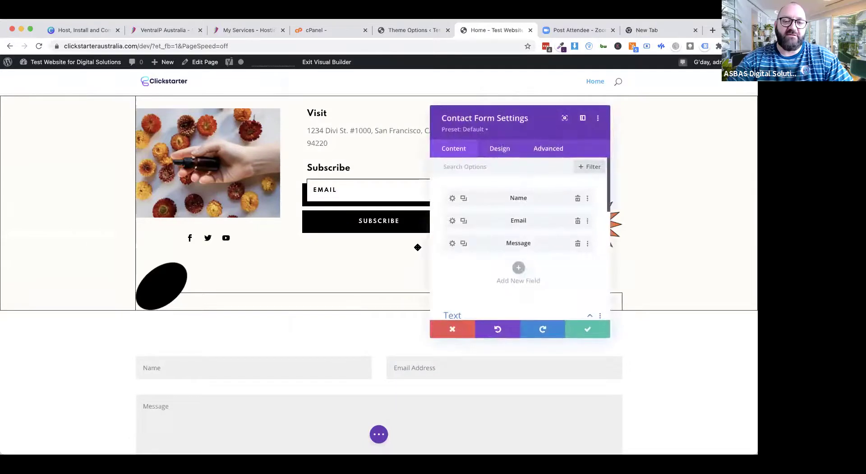
left_click_drag(517, 145, 632, 115)
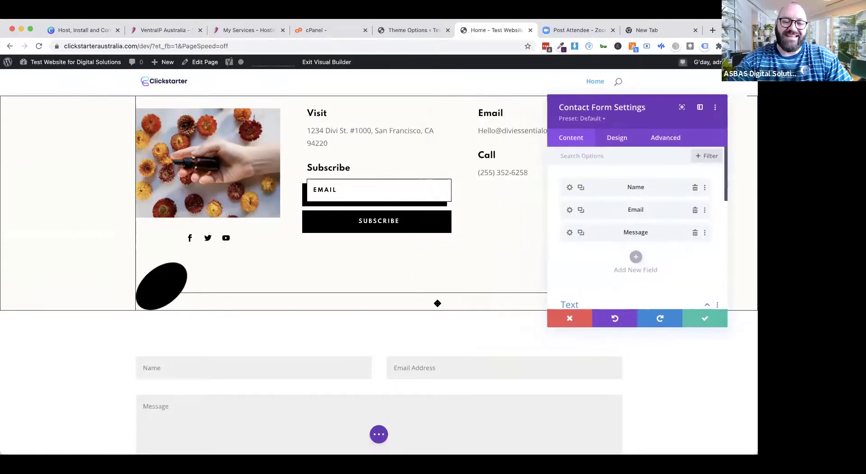
scroll(437, 304, "down", 2)
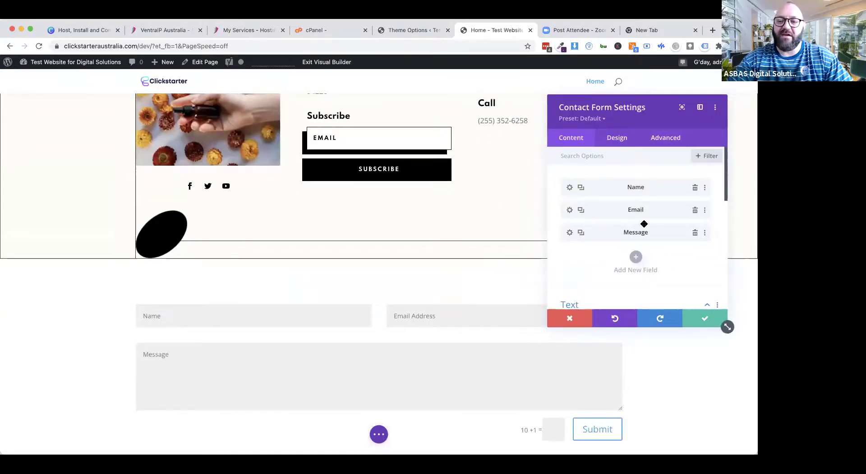
Step: Add a new contact form field with Field ID and title 'Phone'
left_click(637, 257)
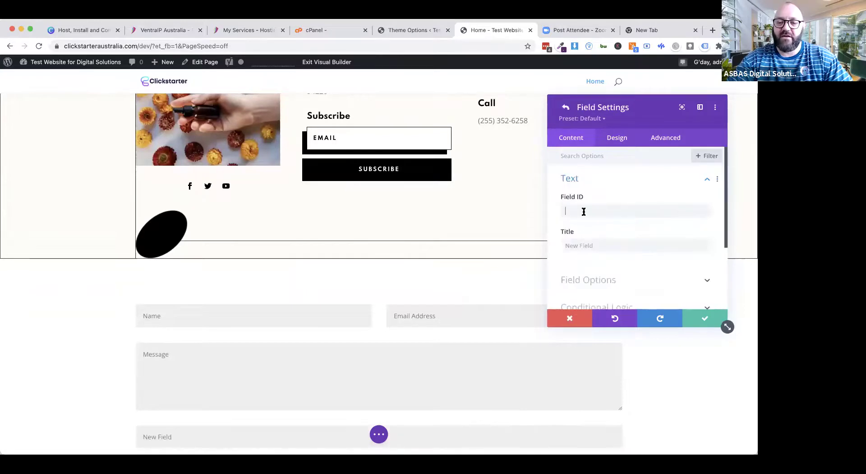
type("Phone")
key("Tab")
type("PO")
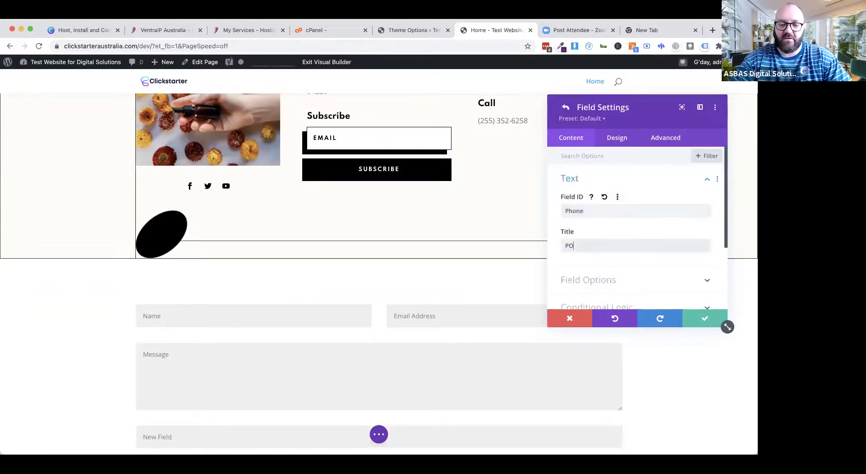
type("onhone")
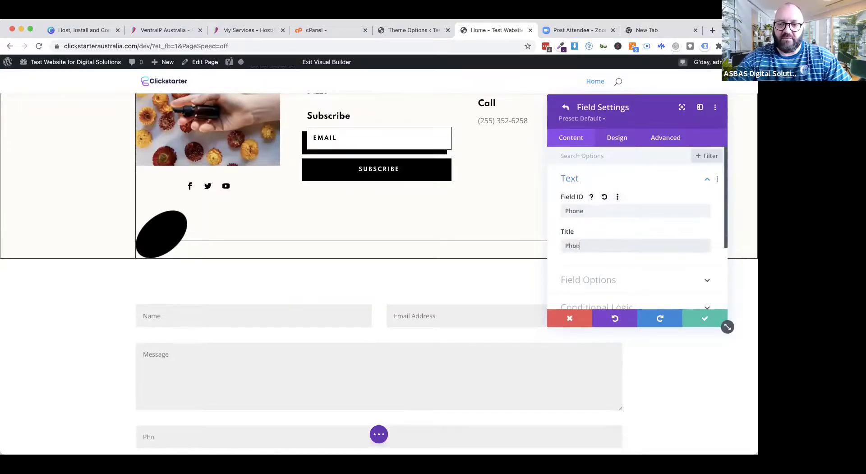
scroll(634, 250, "down", 3)
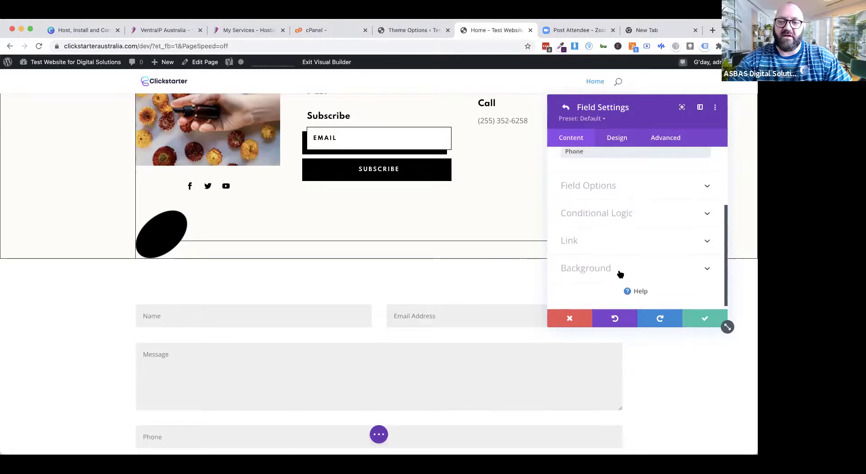
left_click(699, 319)
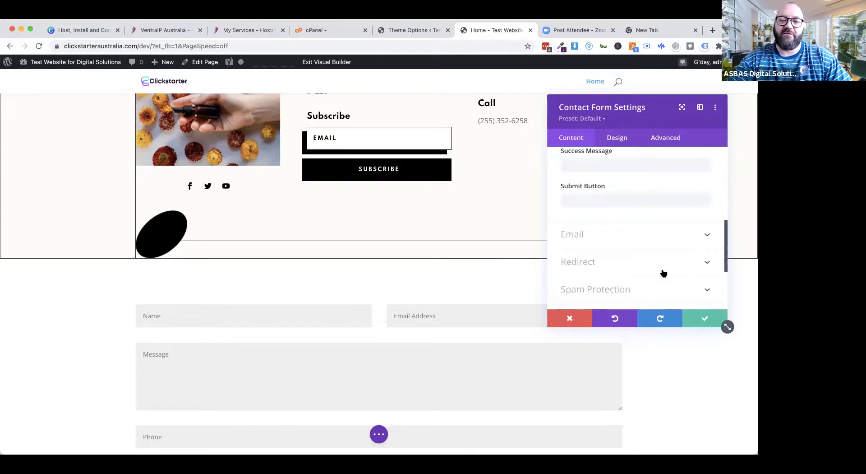
Step: Review the form's email, redirect and spam protection options, setting Use Basic Captcha to No
left_click(581, 233)
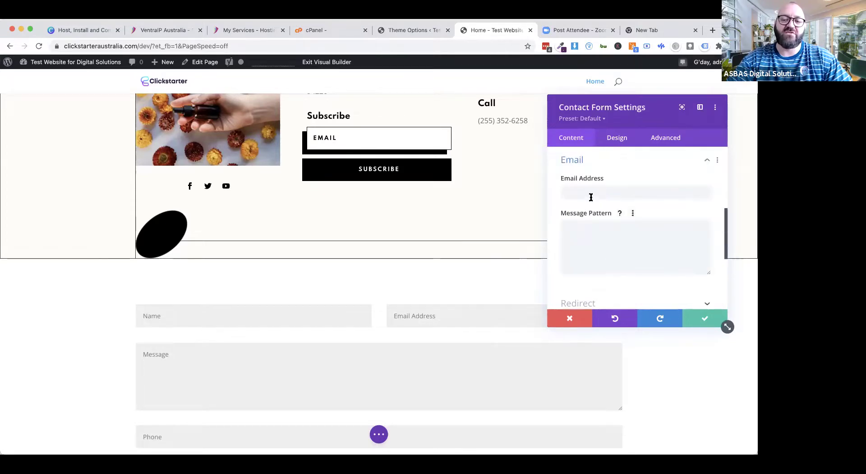
scroll(597, 267, "down", 2)
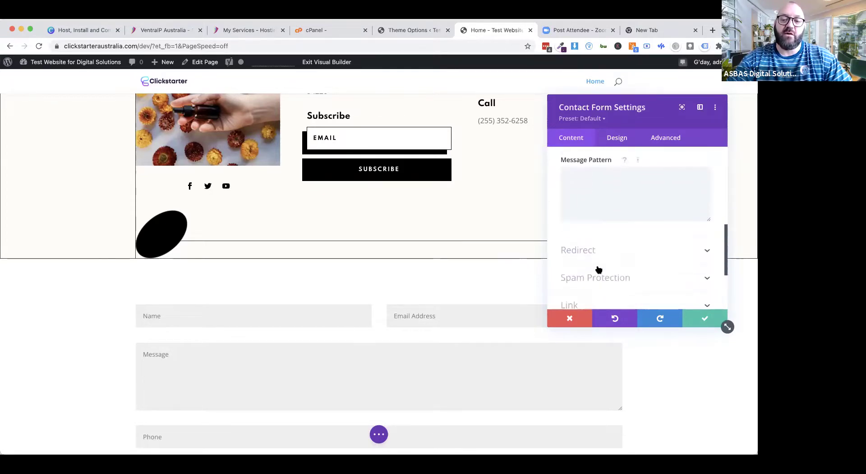
left_click(594, 255)
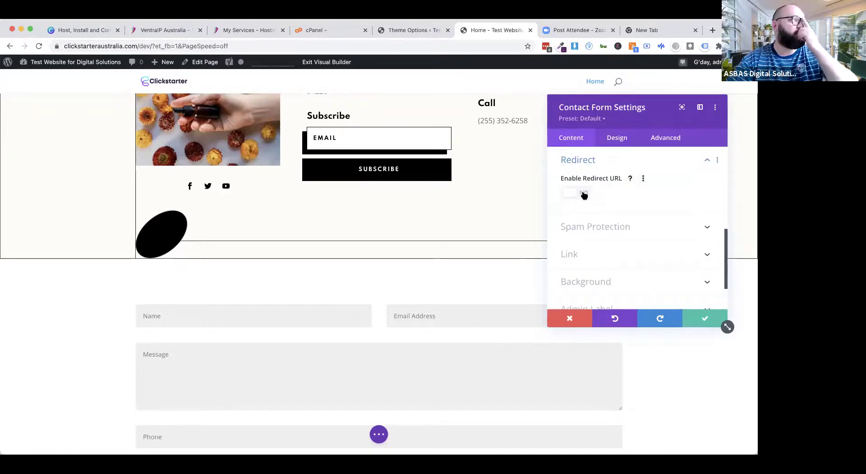
left_click(588, 227)
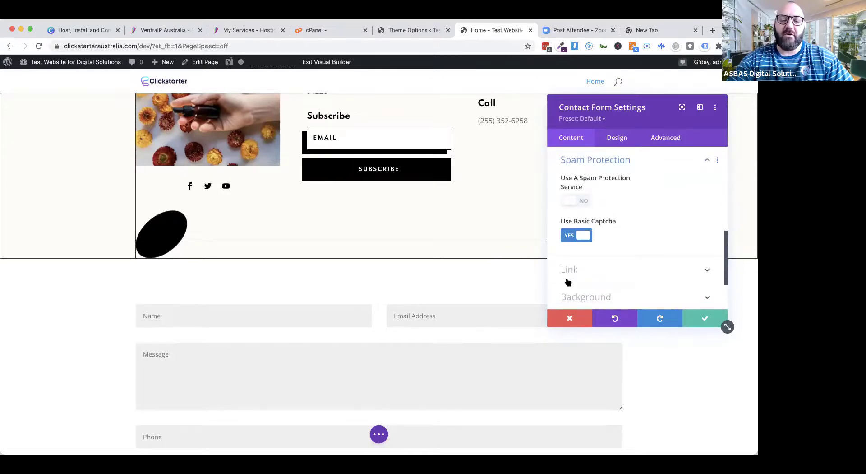
scroll(467, 360, "down", 2)
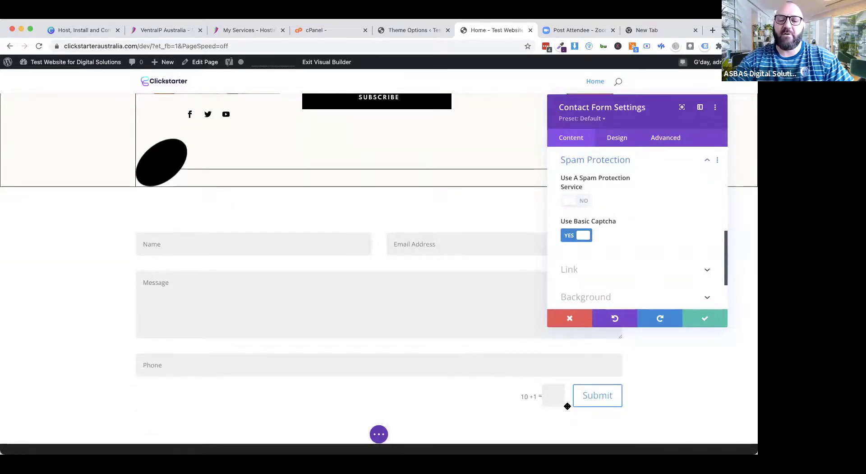
left_click(570, 237)
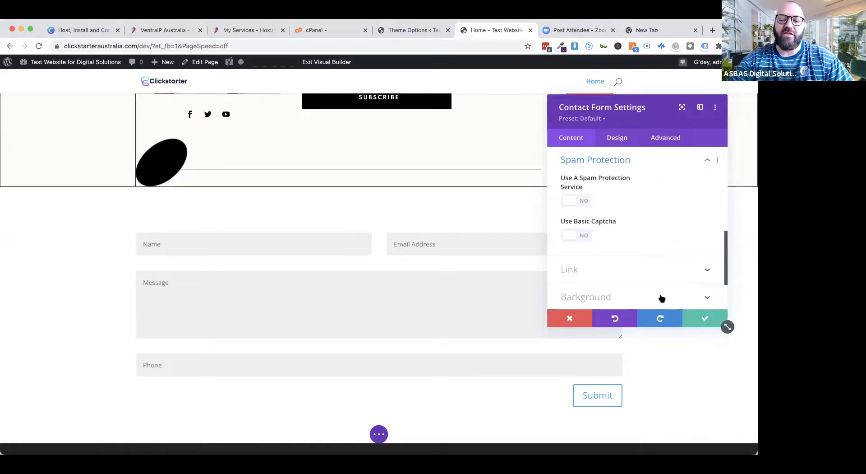
Step: Close the Contact Form settings and save the Home page from the page options menu
left_click(697, 317)
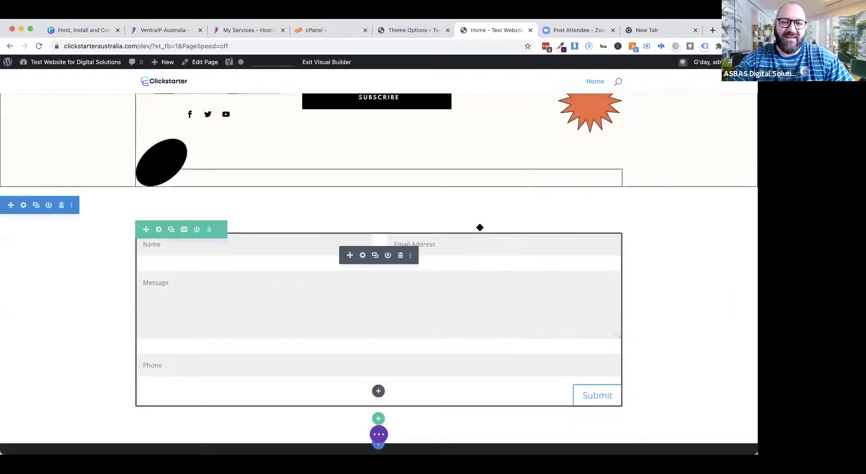
left_click(379, 434)
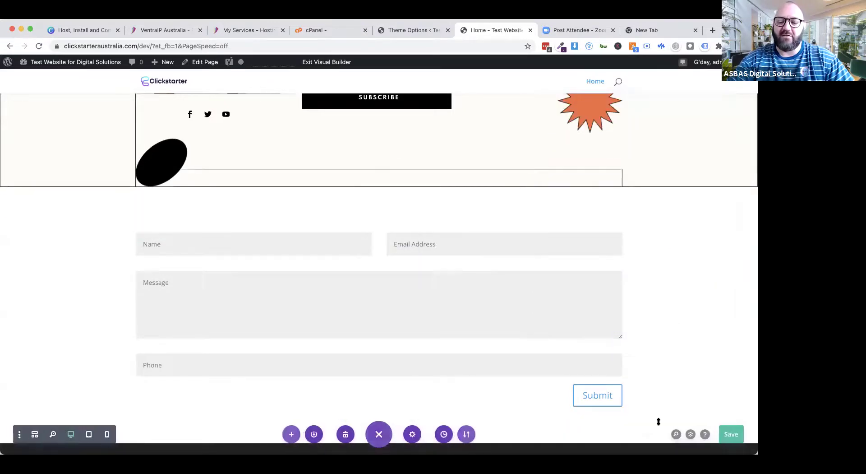
left_click(731, 435)
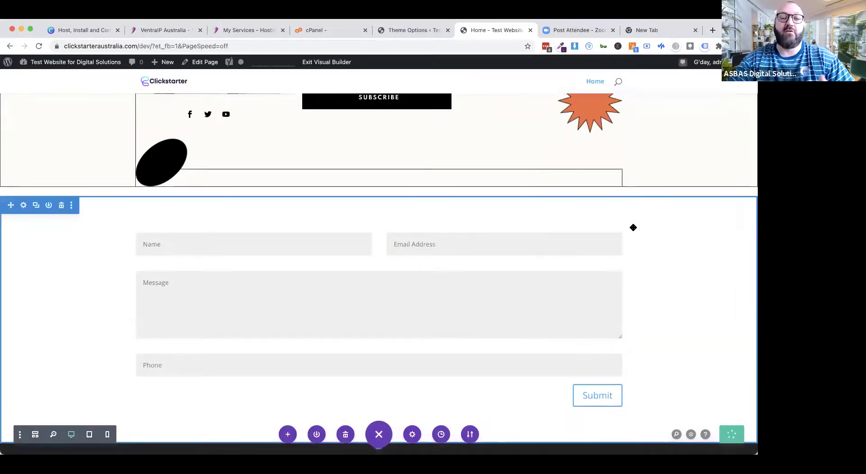